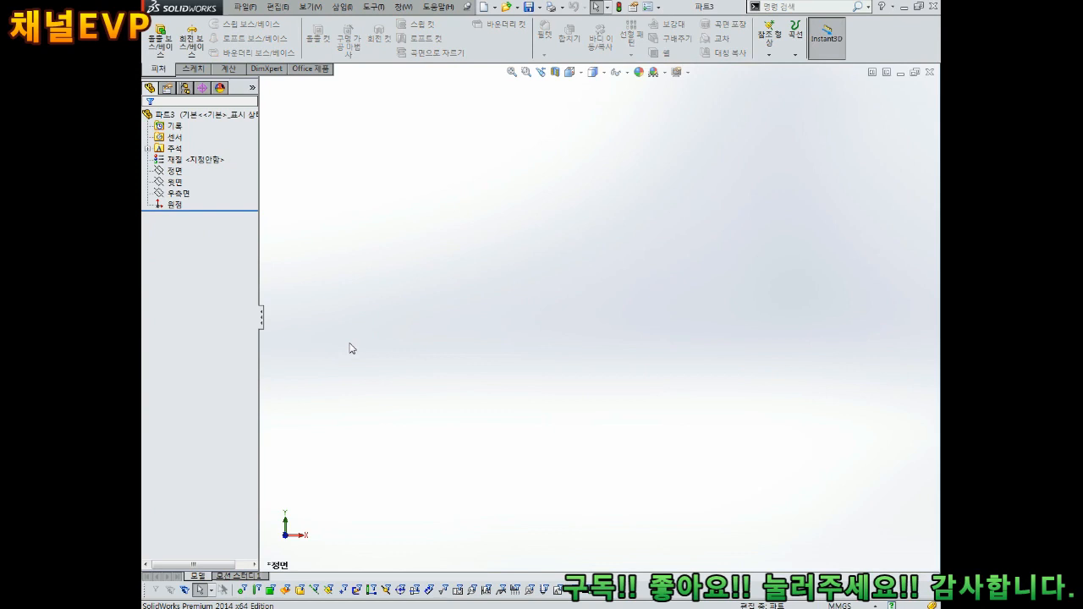
On the top plane (윗면), sketch a closed six-sided L-shaped line profile about 120 mm wide, starting and ending at the origin.
{"action": "left_click", "coordinate": [176, 182]}
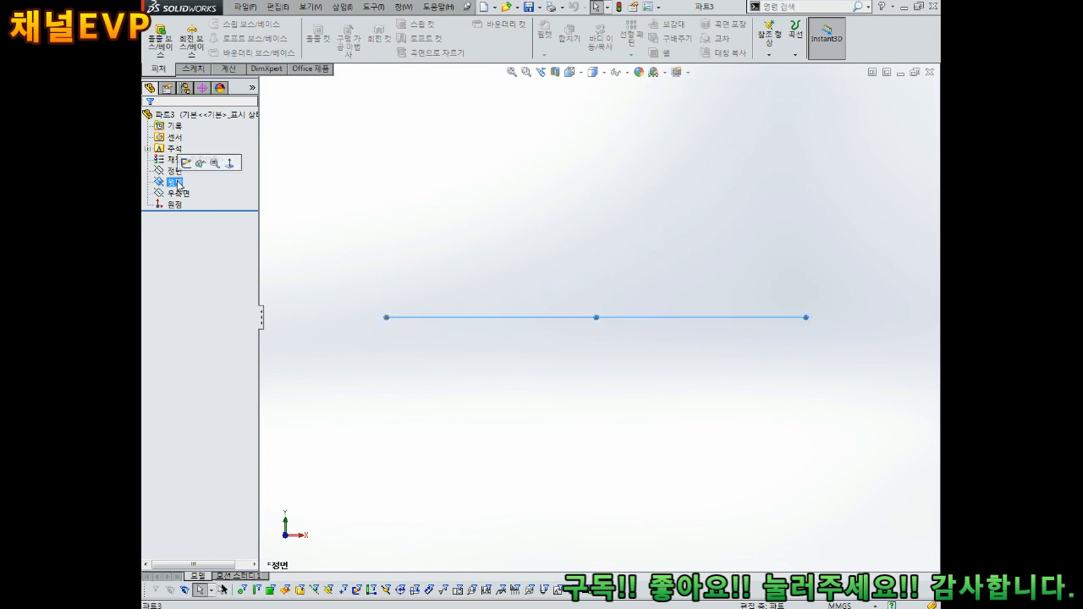
{"action": "left_click", "coordinate": [187, 164]}
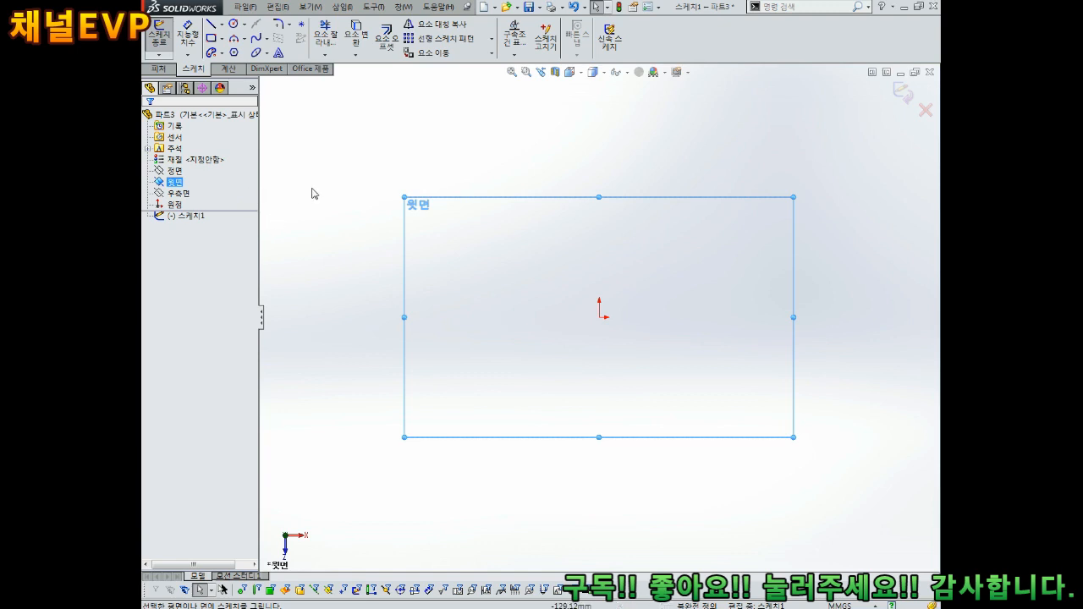
{"action": "scroll", "coordinate": [643, 292], "scroll_direction": "up", "scroll_amount": 3}
{"action": "scroll", "coordinate": [668, 274], "scroll_direction": "down", "scroll_amount": 5}
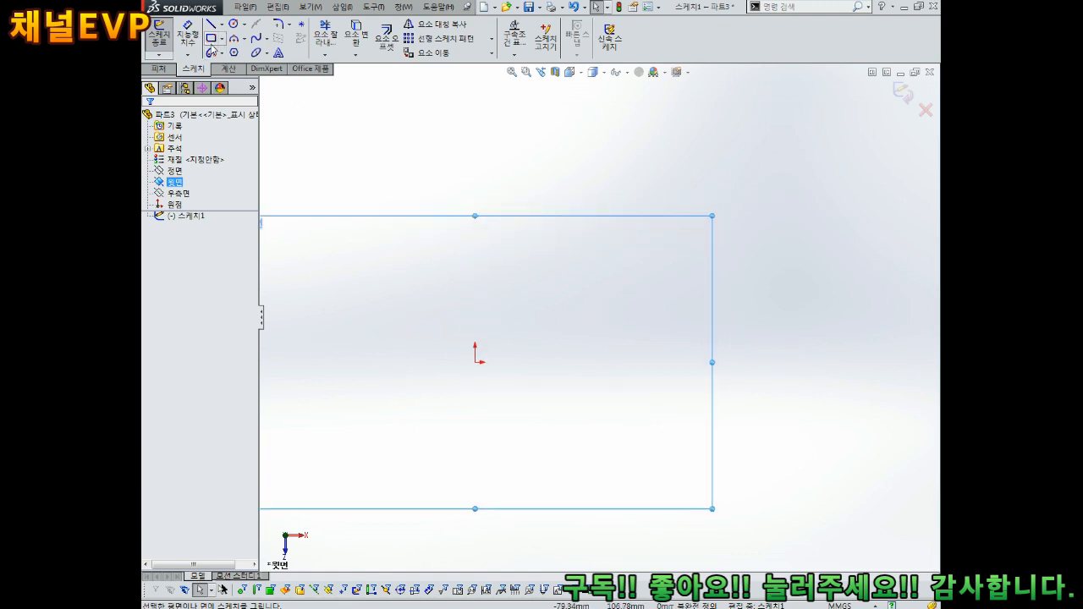
{"action": "left_click", "coordinate": [211, 25]}
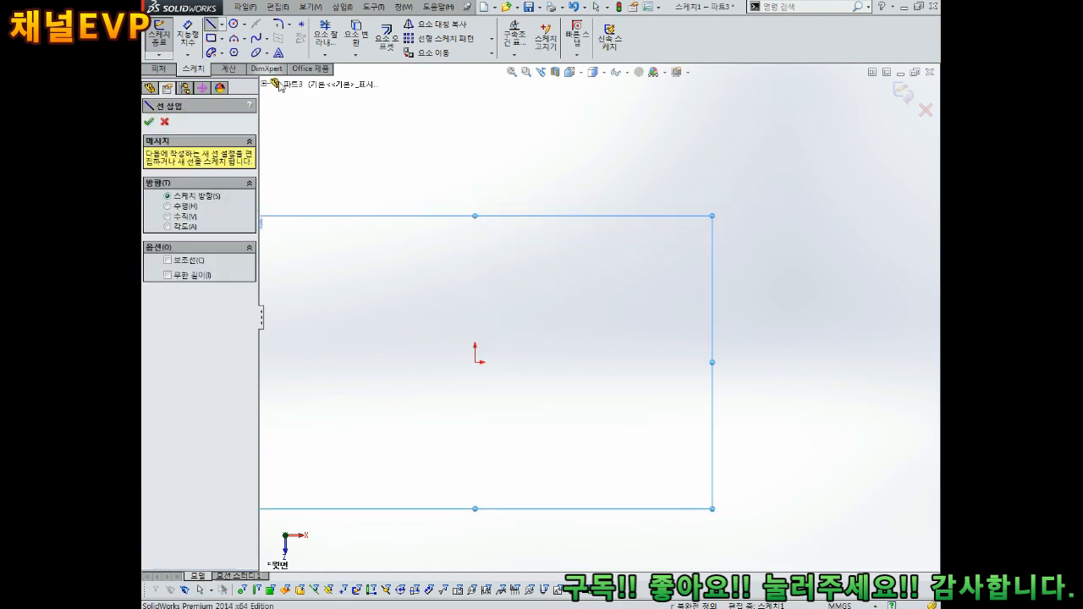
{"action": "left_click", "coordinate": [476, 362]}
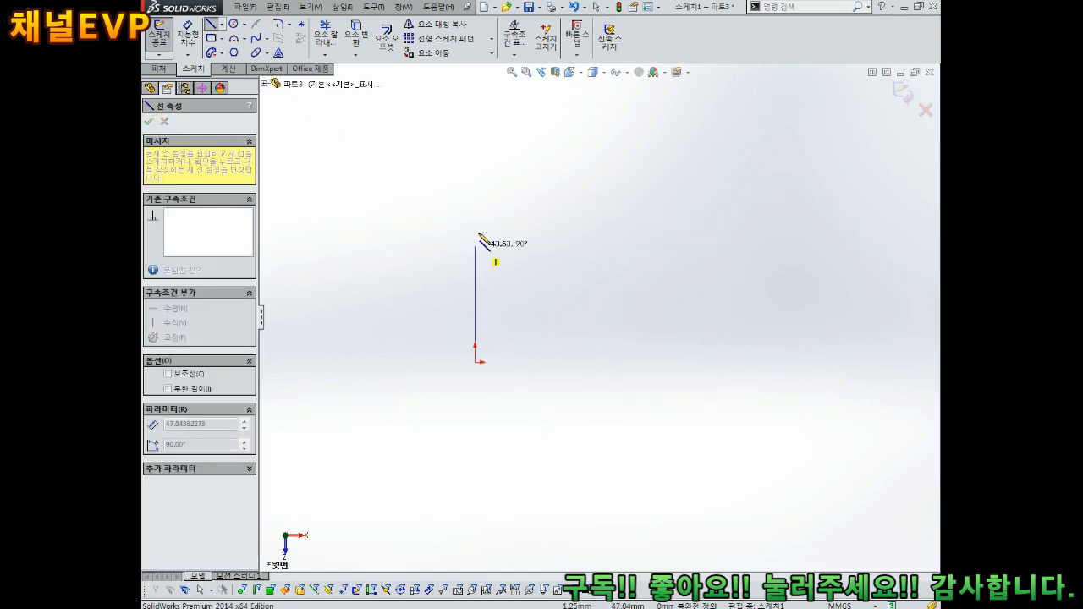
{"action": "left_click", "coordinate": [474, 164]}
{"action": "left_click", "coordinate": [798, 164]}
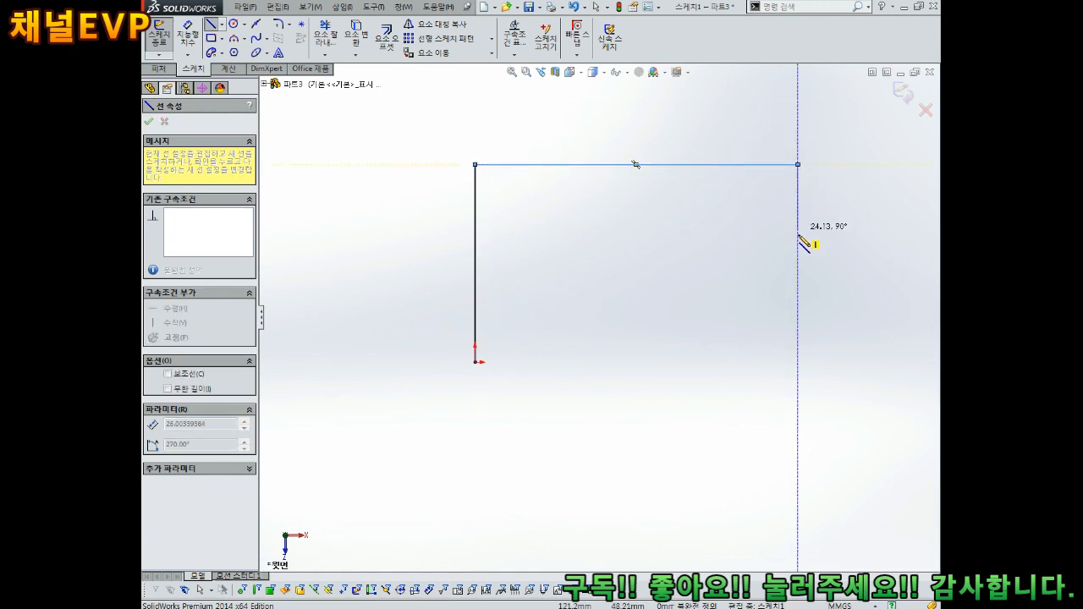
{"action": "left_click", "coordinate": [798, 251]}
{"action": "left_click", "coordinate": [646, 257]}
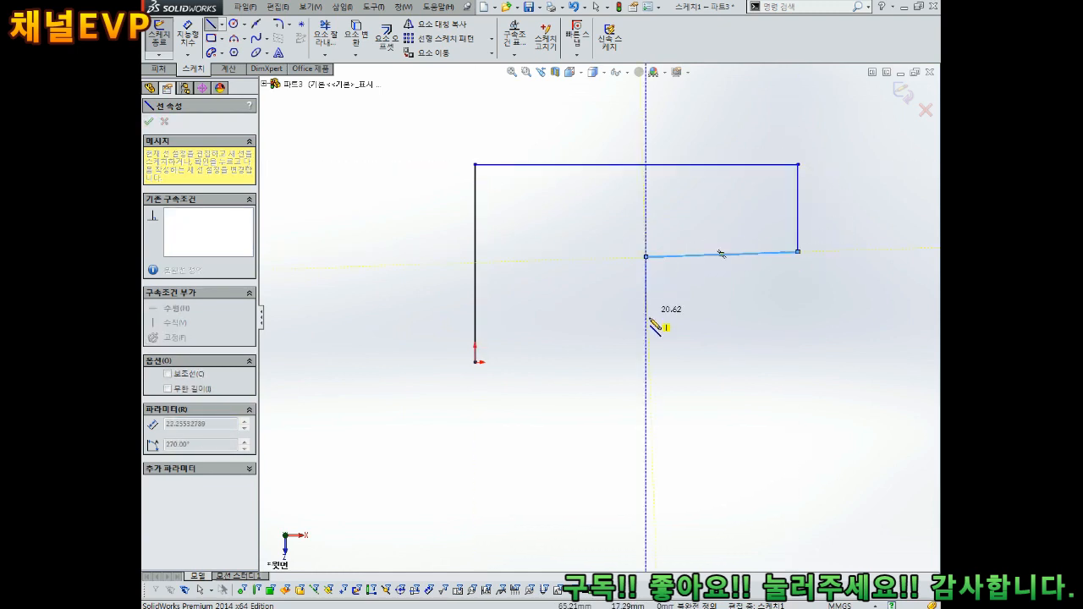
{"action": "left_click", "coordinate": [645, 362]}
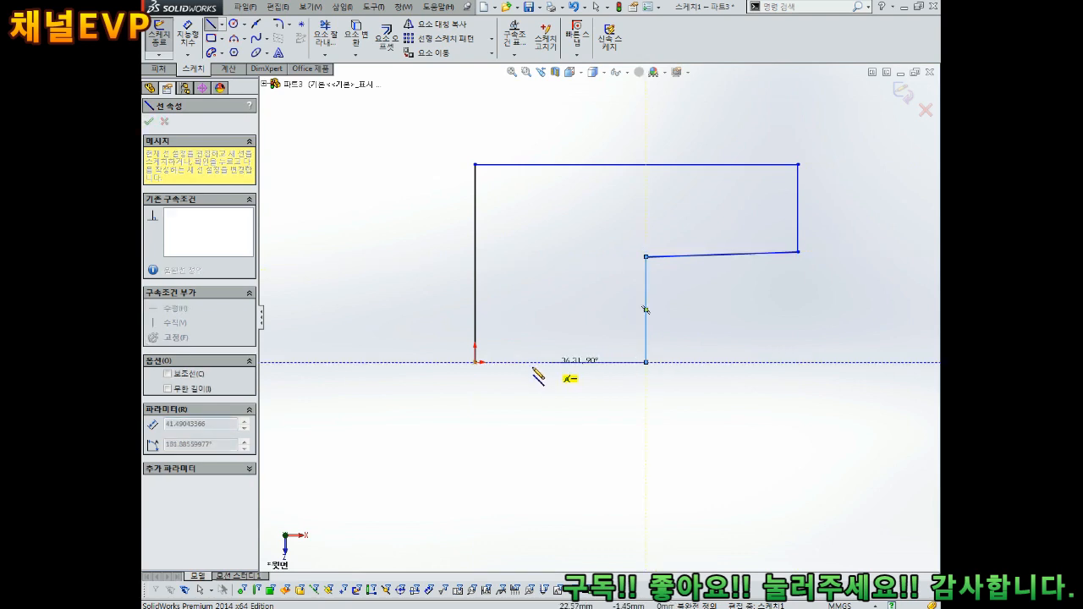
{"action": "left_click", "coordinate": [476, 362]}
{"action": "key", "text": "Escape"}
Add a horizontal relation to the slanted inner line of the L-shaped profile.
{"action": "left_click", "coordinate": [701, 255]}
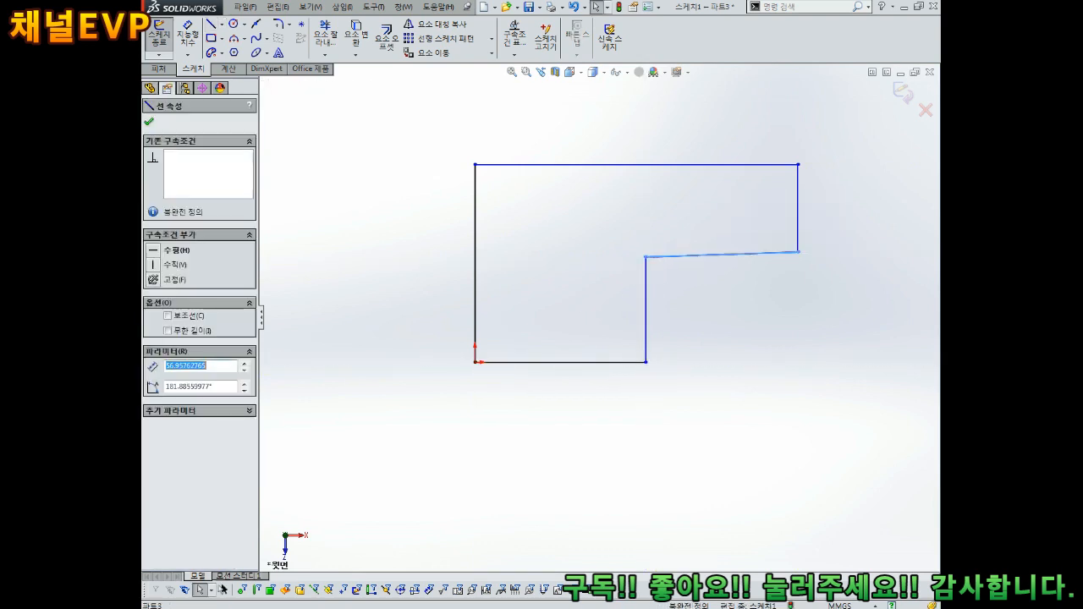
{"action": "left_click", "coordinate": [733, 208]}
{"action": "left_click", "coordinate": [733, 208]}
{"action": "left_click", "coordinate": [646, 310]}
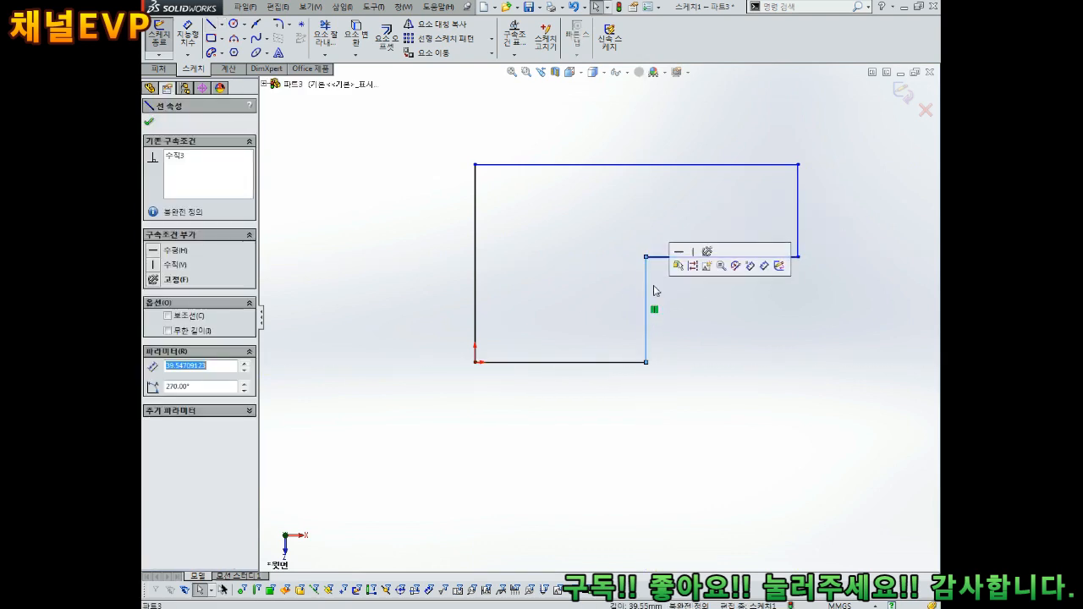
{"action": "left_click", "coordinate": [694, 281]}
{"action": "scroll", "coordinate": [691, 288], "scroll_direction": "up", "scroll_amount": 2}
{"action": "scroll", "coordinate": [677, 273], "scroll_direction": "down", "scroll_amount": 2}
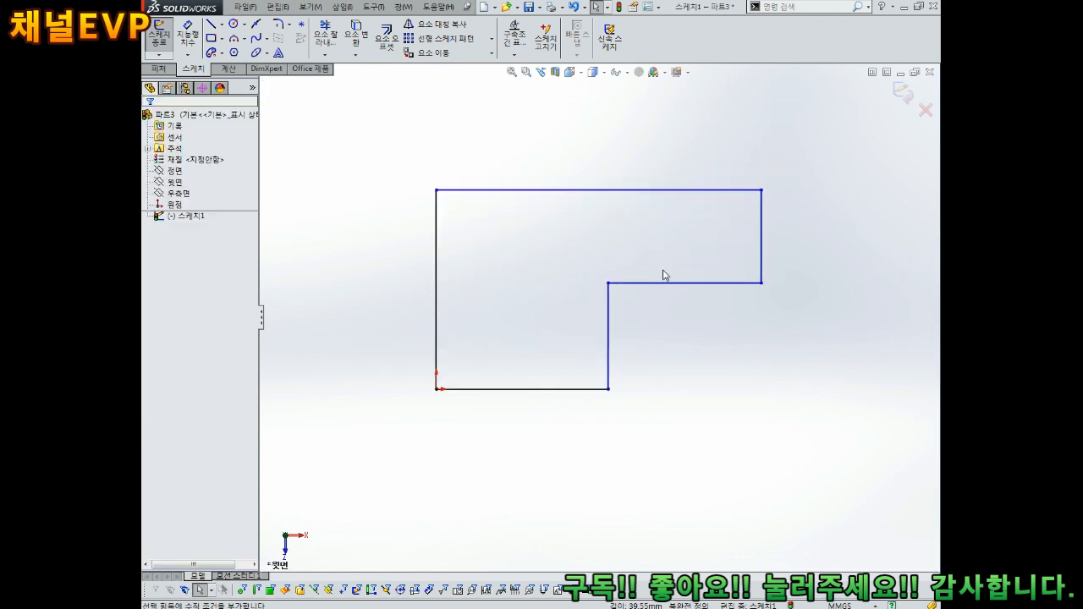
Dimension the L-profile's long left edge to 40 mm and its short right edge to 20 mm.
{"action": "right_click_drag", "start_coordinate": [708, 366], "coordinate": [704, 305]}
{"action": "left_click", "coordinate": [436, 296]}
{"action": "left_click", "coordinate": [363, 288]}
{"action": "type", "text": "40"}
{"action": "key", "text": "Return"}
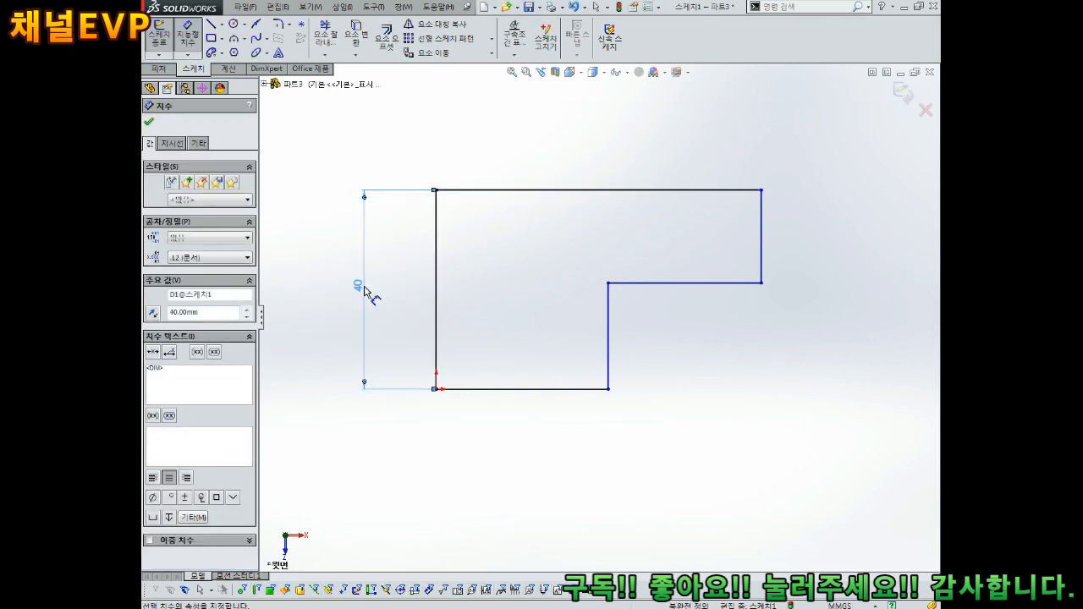
{"action": "left_click", "coordinate": [763, 242]}
{"action": "left_click", "coordinate": [804, 241]}
{"action": "type", "text": "20"}
{"action": "key", "text": "Return"}
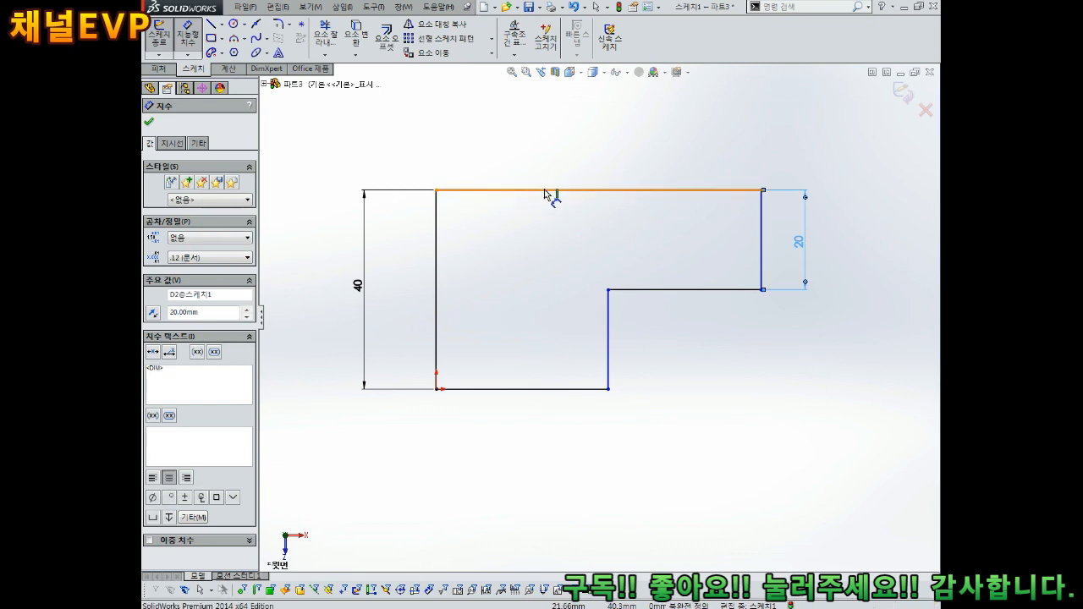
Dimension the L-profile's upper edge to 70 mm and its inner horizontal edge to 30 mm.
{"action": "left_click", "coordinate": [549, 190]}
{"action": "left_click", "coordinate": [549, 146]}
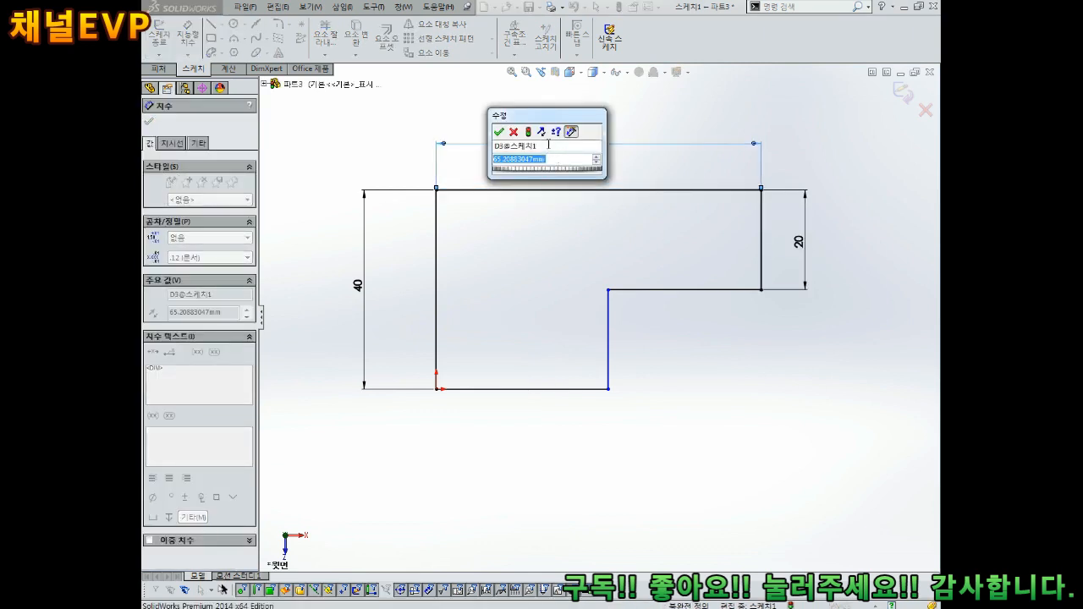
{"action": "type", "text": "70"}
{"action": "key", "text": "Return"}
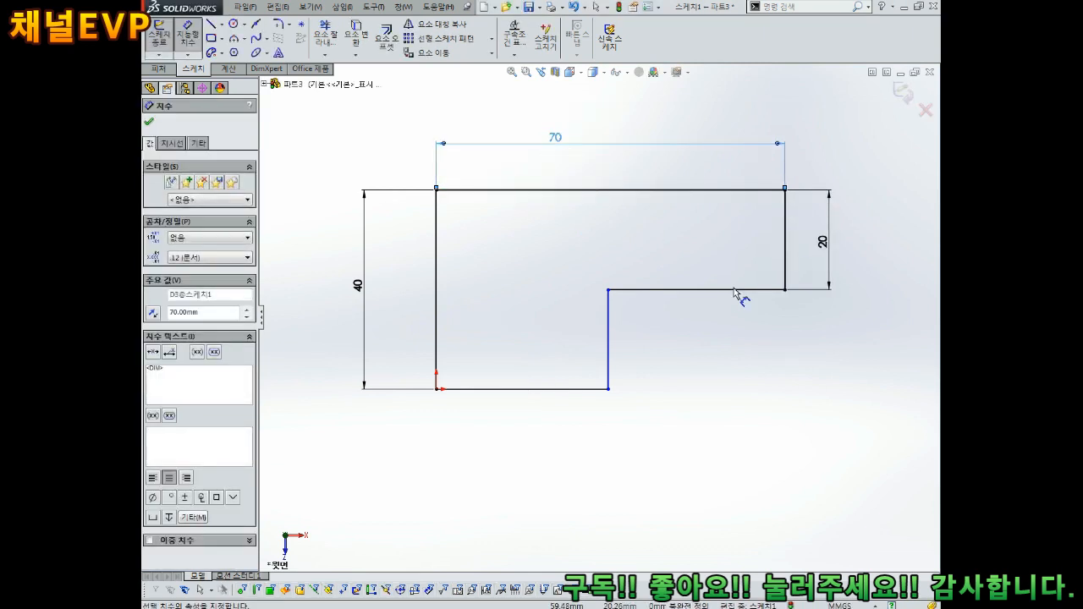
{"action": "left_click", "coordinate": [720, 292]}
{"action": "left_click", "coordinate": [708, 254]}
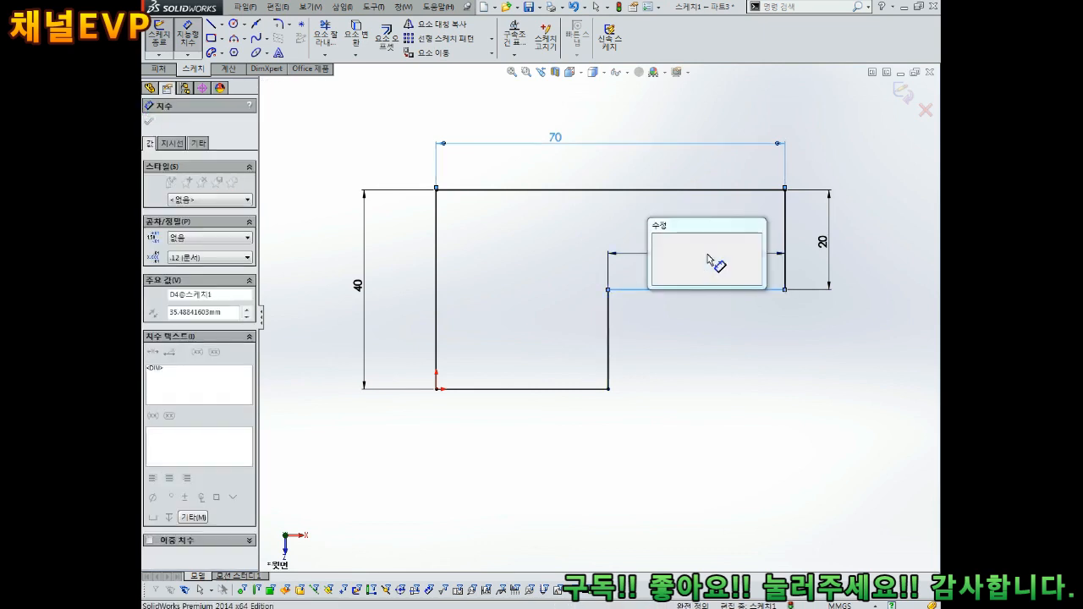
{"action": "type", "text": "30"}
{"action": "key", "text": "Return"}
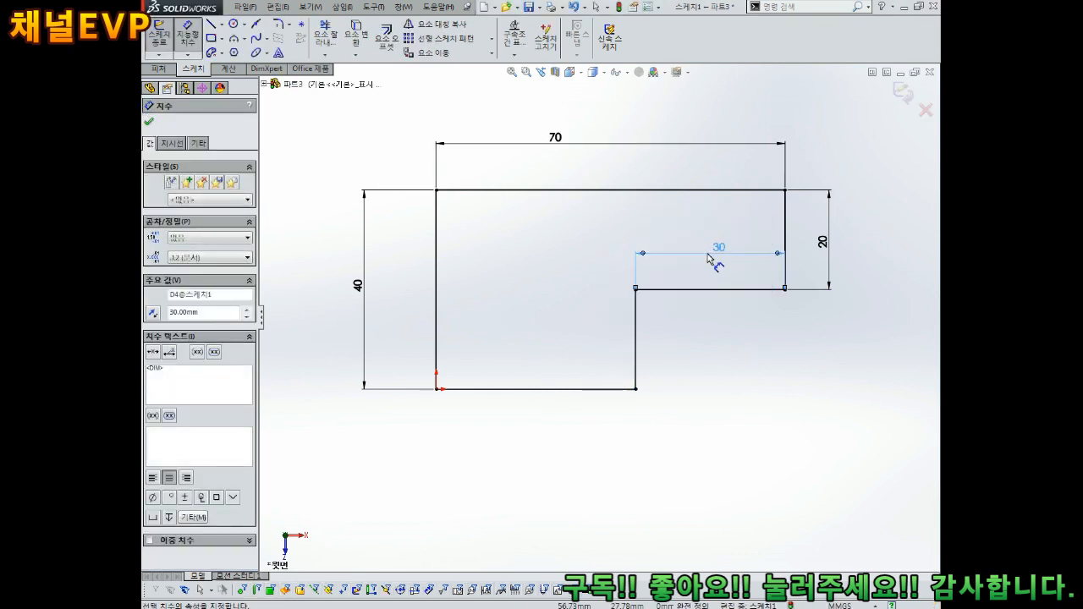
Move the 40 mm and 70 mm dimensions closer to the L-profile.
{"action": "left_click_drag", "start_coordinate": [357, 286], "coordinate": [385, 288]}
{"action": "left_click_drag", "start_coordinate": [561, 140], "coordinate": [604, 153]}
{"action": "left_click", "coordinate": [707, 254]}
{"action": "scroll", "coordinate": [597, 182], "scroll_direction": "down", "scroll_amount": 2}
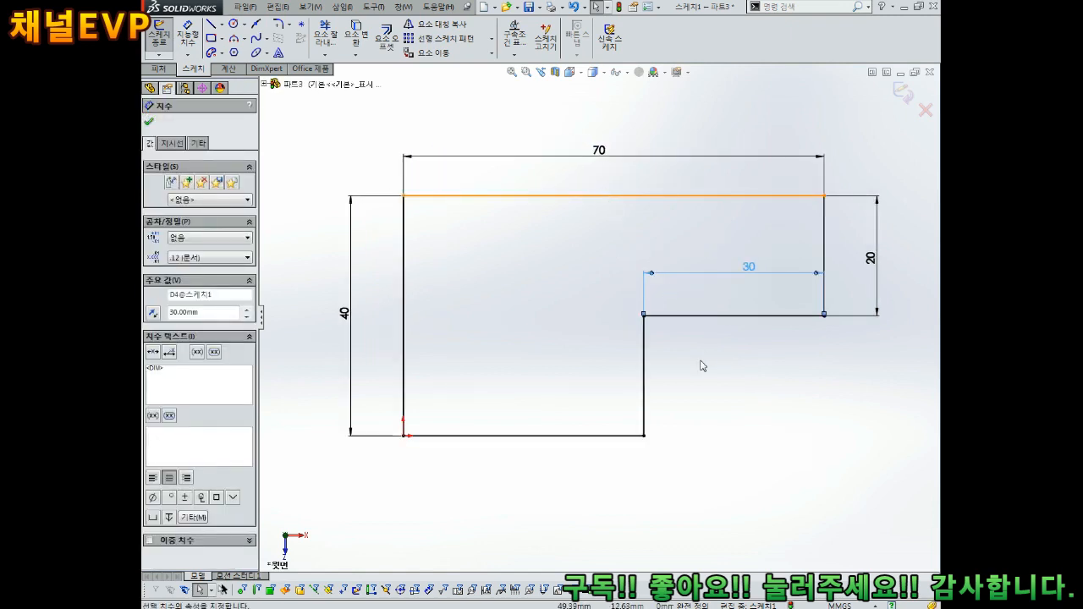
Finish the sketch and extrude the L-shaped profile 10 mm upward as a blind boss.
{"action": "left_click", "coordinate": [902, 93]}
{"action": "left_click", "coordinate": [160, 42]}
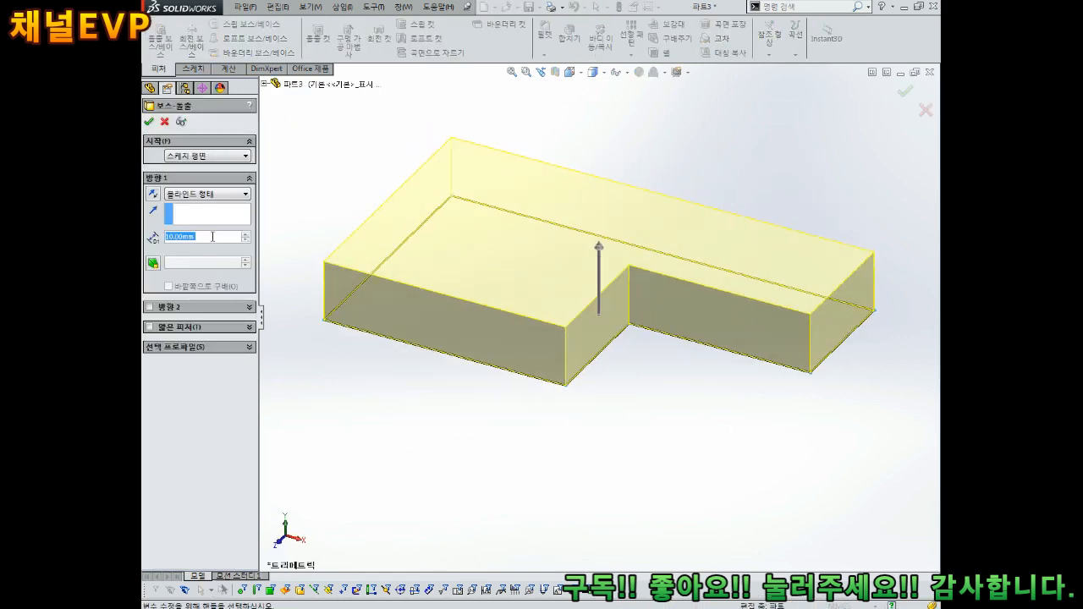
{"action": "left_click", "coordinate": [151, 121]}
Start a new sketch on the L-shaped block's left end face, the one along its 40 mm edge.
{"action": "middle_click_drag", "start_coordinate": [414, 382], "coordinate": [582, 268]}
{"action": "scroll", "coordinate": [582, 264], "scroll_direction": "down", "scroll_amount": 2}
{"action": "scroll", "coordinate": [610, 361], "scroll_direction": "down", "scroll_amount": 1}
{"action": "middle_click_drag", "start_coordinate": [609, 361], "coordinate": [620, 326]}
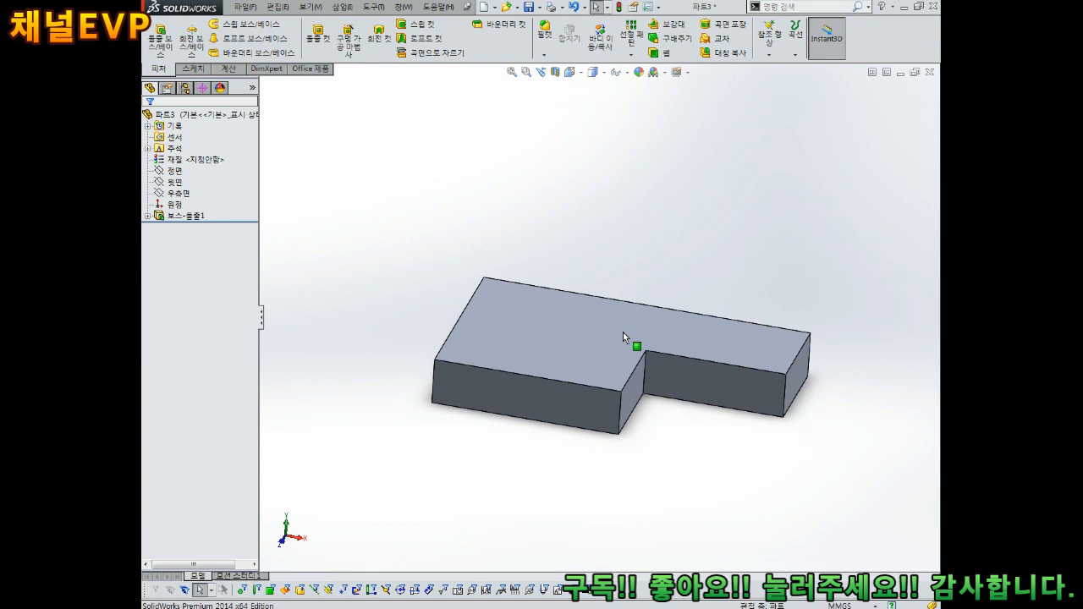
{"action": "middle_click_drag", "start_coordinate": [635, 339], "coordinate": [430, 372]}
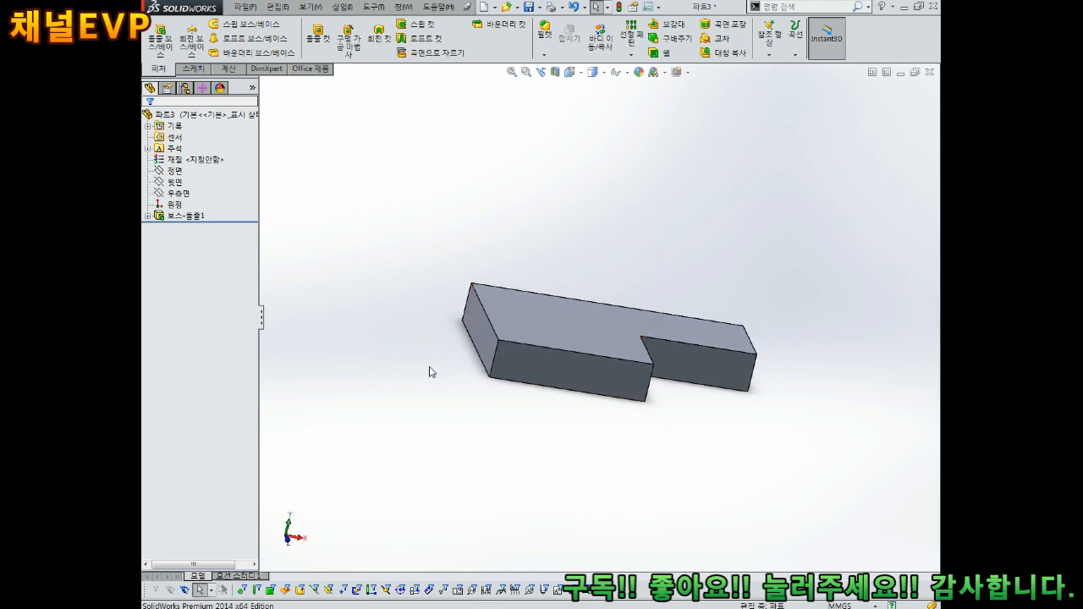
{"action": "left_click", "coordinate": [478, 327]}
{"action": "middle_click_drag", "start_coordinate": [516, 433], "coordinate": [501, 382]}
{"action": "middle_click_drag", "start_coordinate": [508, 277], "coordinate": [536, 249]}
{"action": "left_click", "coordinate": [443, 278]}
{"action": "scroll", "coordinate": [451, 302], "scroll_direction": "down", "scroll_amount": 2}
{"action": "left_click", "coordinate": [499, 316]}
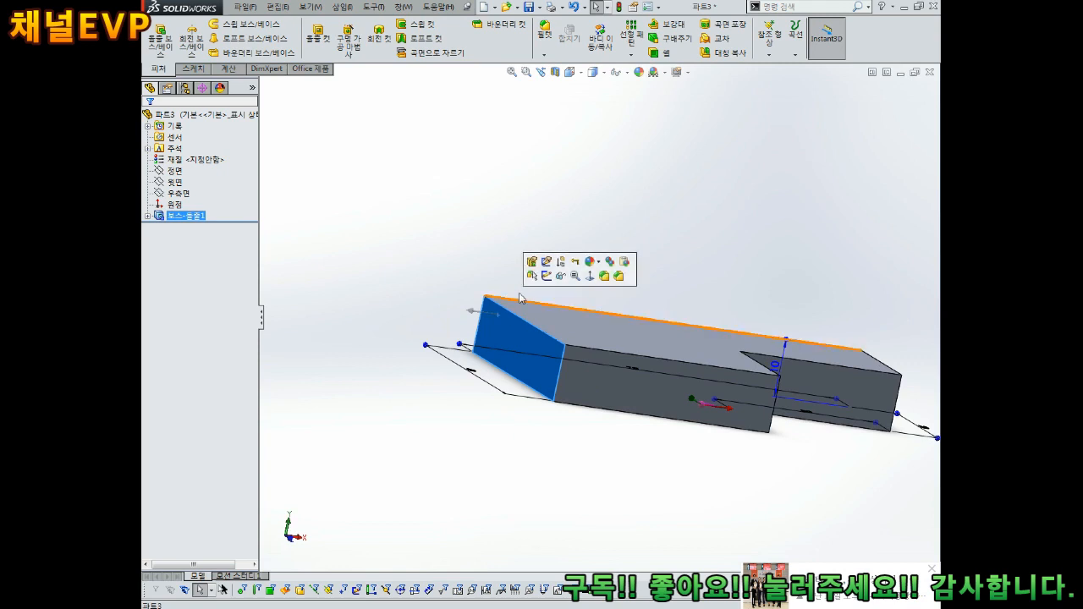
{"action": "left_click", "coordinate": [445, 225]}
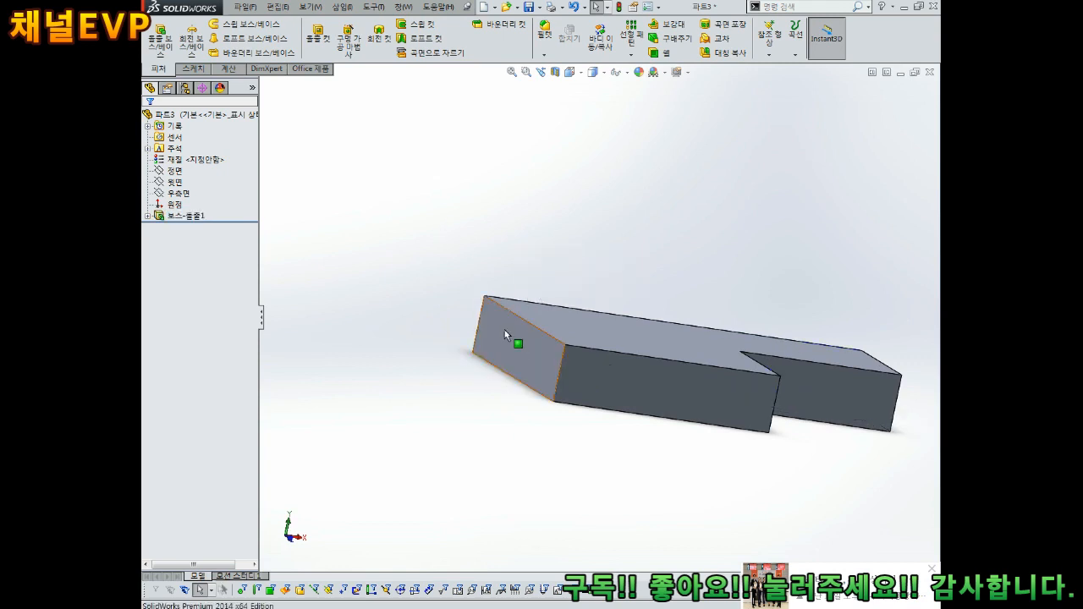
{"action": "left_click", "coordinate": [505, 330]}
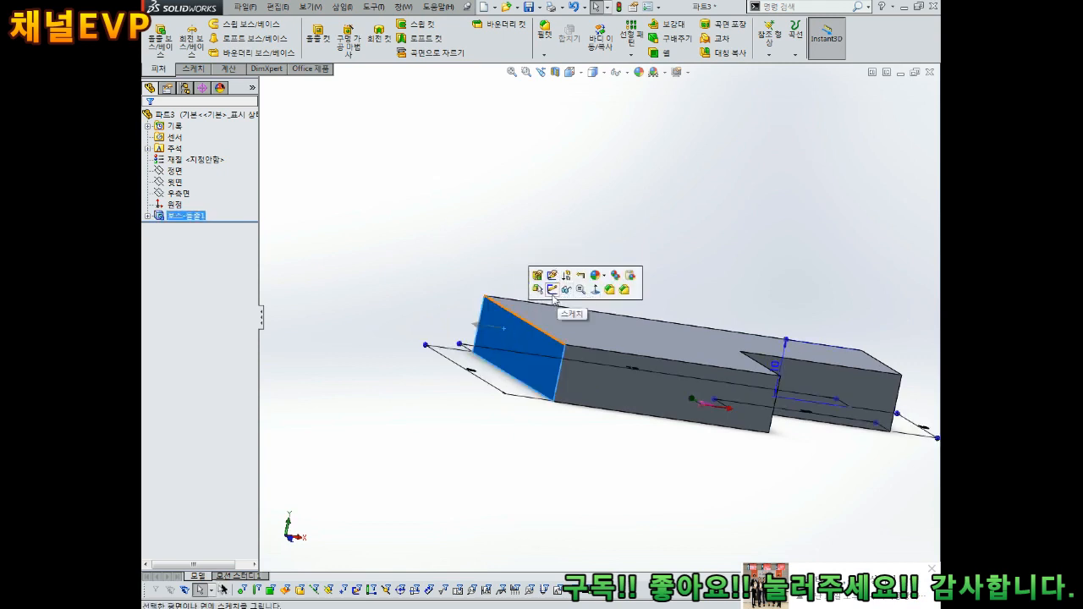
{"action": "left_click", "coordinate": [552, 290]}
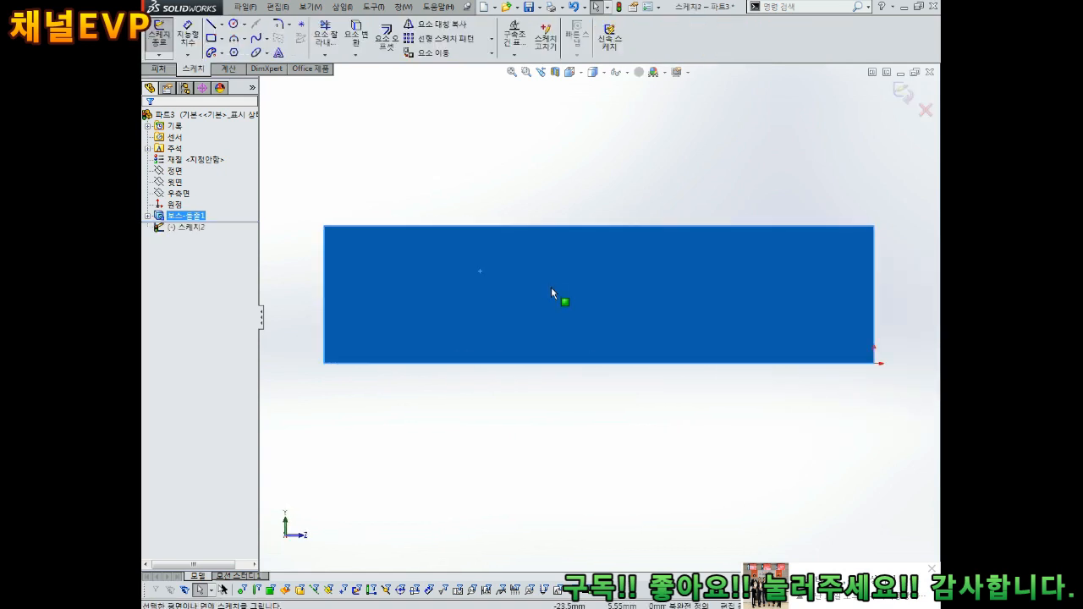
{"action": "scroll", "coordinate": [566, 257], "scroll_direction": "down", "scroll_amount": 4}
{"action": "scroll", "coordinate": [644, 257], "scroll_direction": "up", "scroll_amount": 1}
{"action": "scroll", "coordinate": [700, 301], "scroll_direction": "down", "scroll_amount": 1}
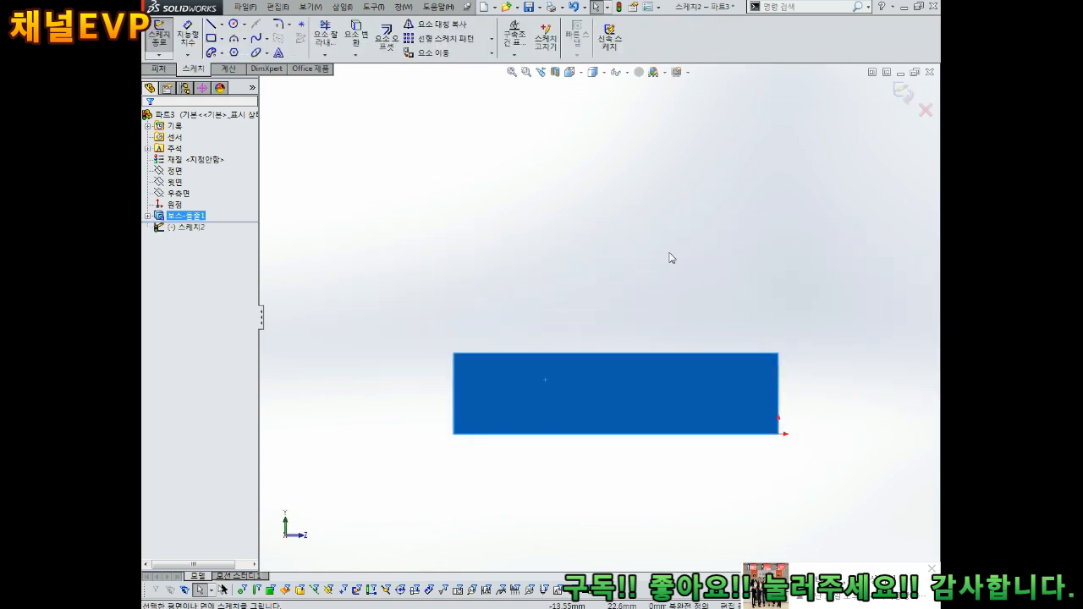
Sketch a closed U-shaped line profile about 29 mm tall along the end face's upper edge and make its slanted outer side vertical.
{"action": "left_click", "coordinate": [210, 25]}
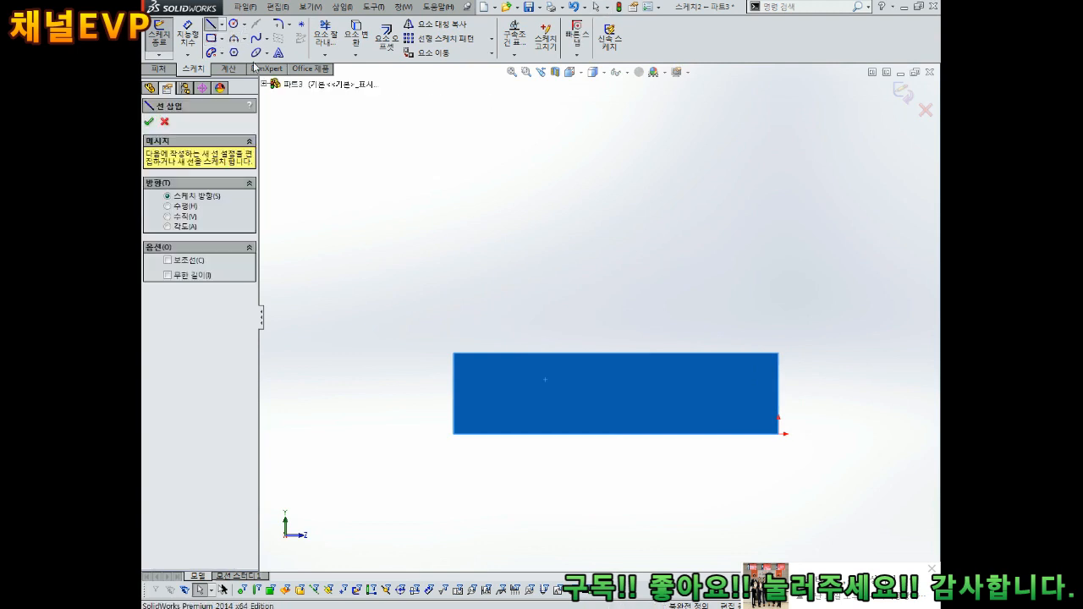
{"action": "left_click", "coordinate": [454, 353]}
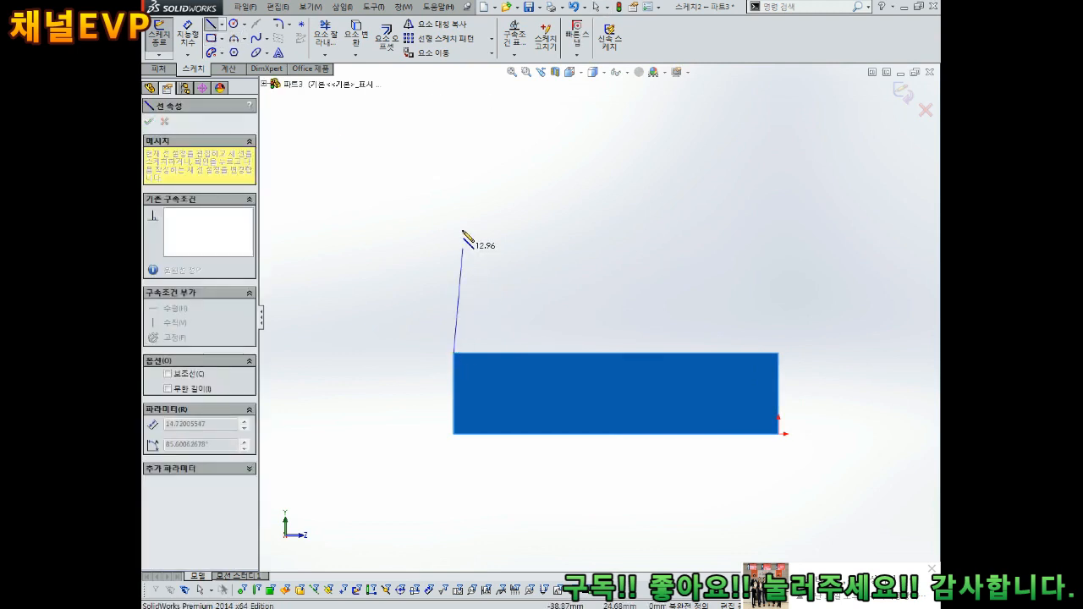
{"action": "left_click", "coordinate": [454, 118]}
{"action": "left_click", "coordinate": [547, 118]}
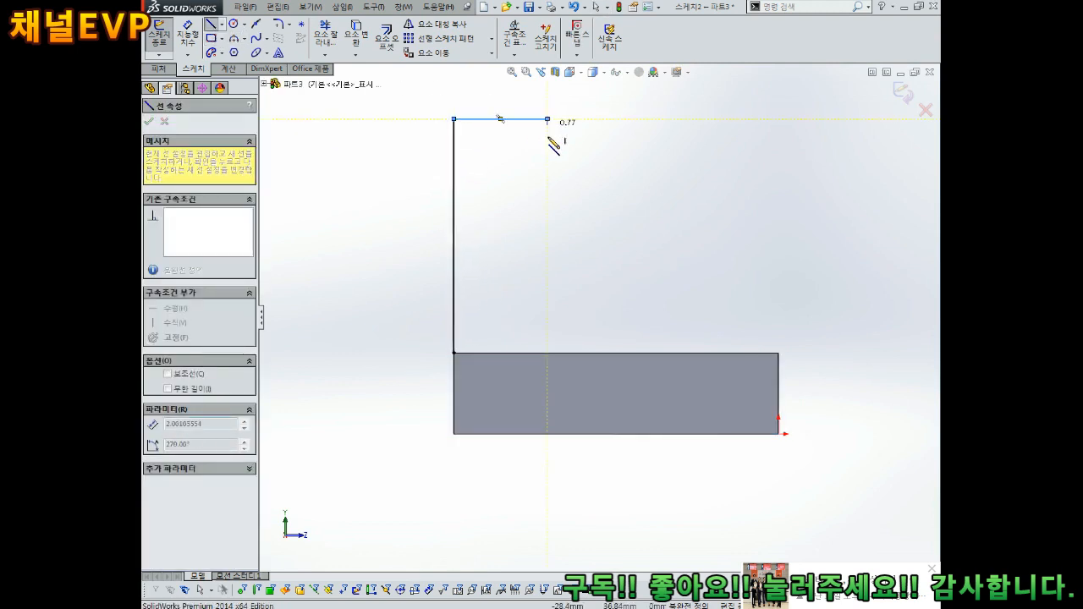
{"action": "left_click", "coordinate": [547, 269]}
{"action": "left_click", "coordinate": [664, 269]}
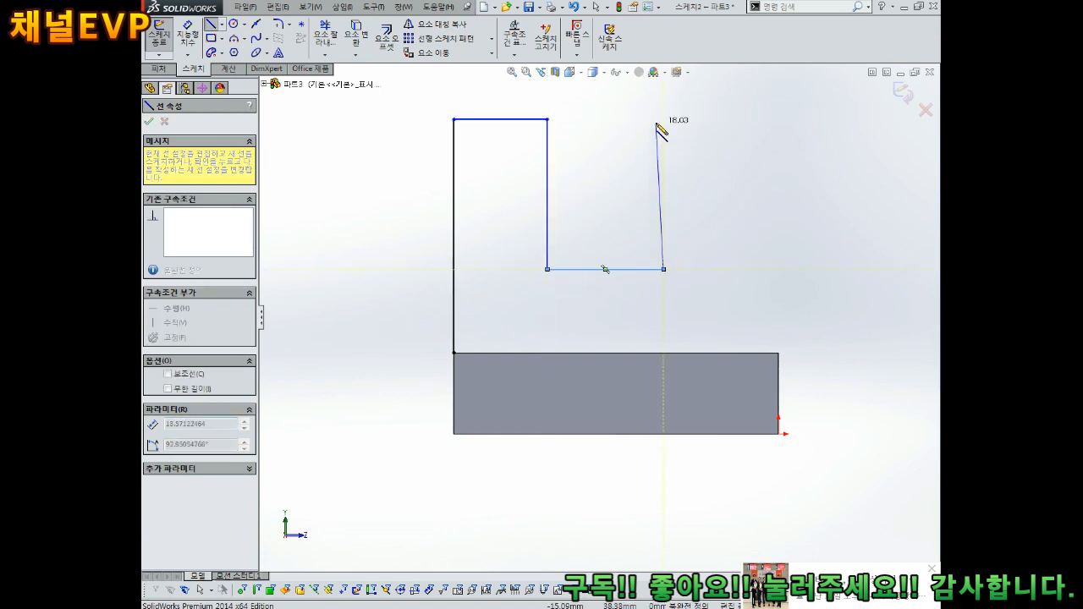
{"action": "left_click", "coordinate": [663, 118]}
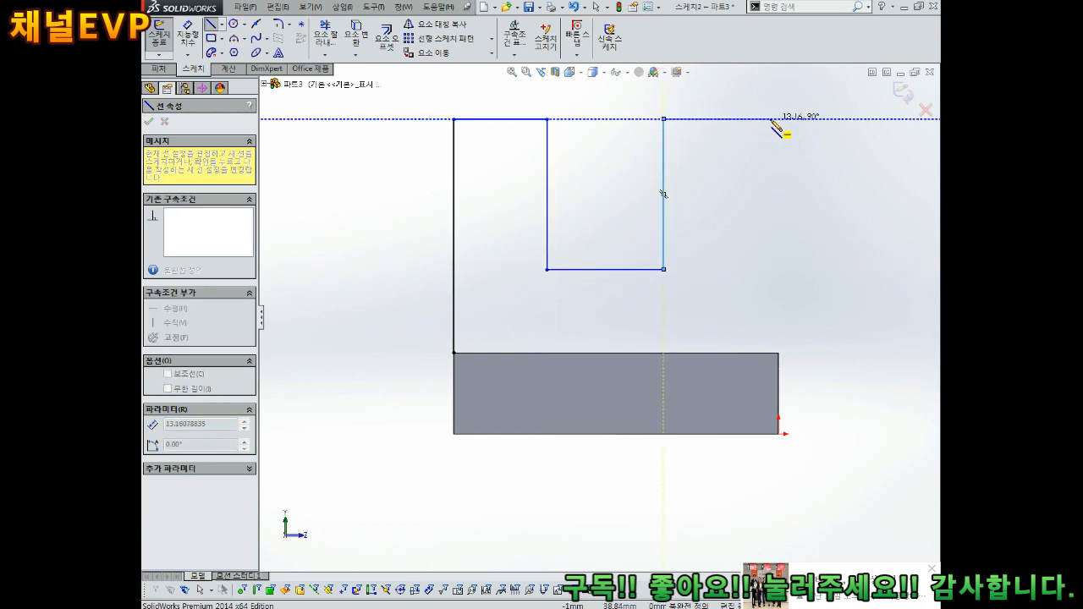
{"action": "left_click", "coordinate": [762, 118]}
{"action": "left_click", "coordinate": [779, 353]}
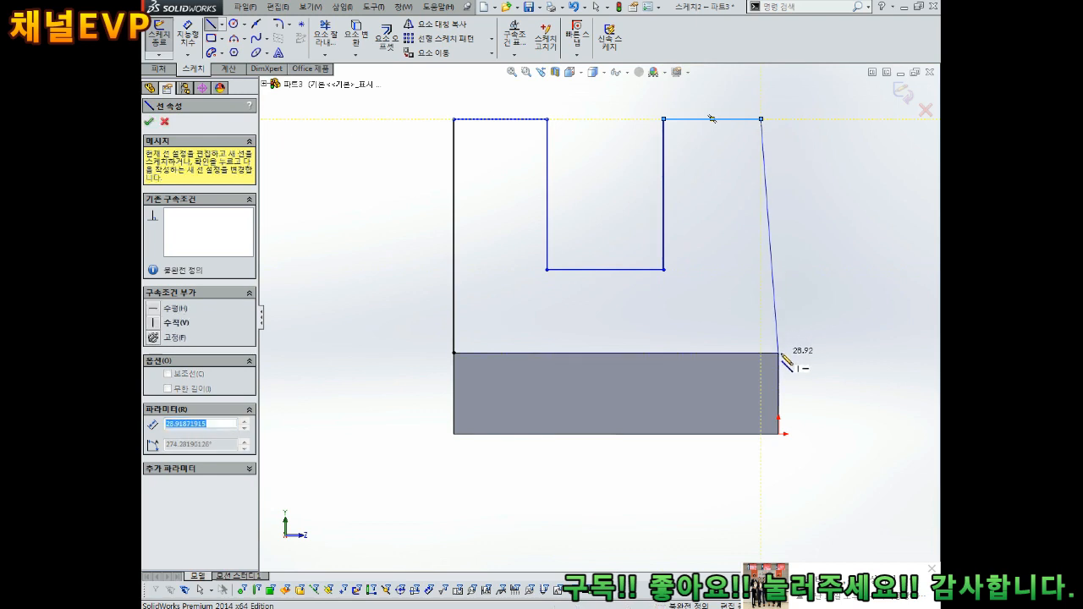
{"action": "left_click", "coordinate": [455, 353]}
{"action": "key", "text": "Escape"}
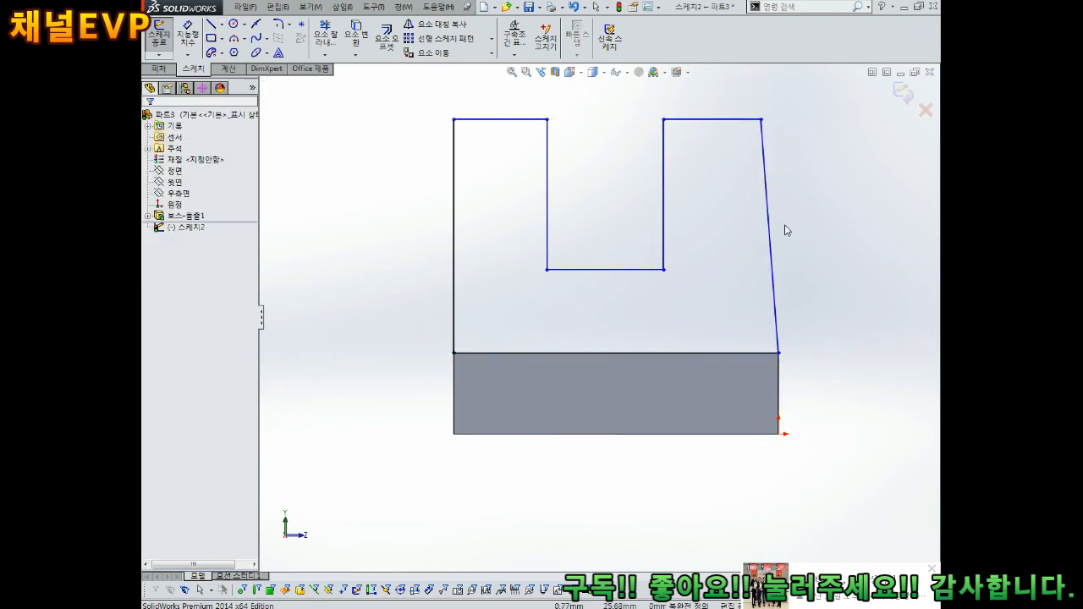
{"action": "left_click", "coordinate": [769, 218]}
{"action": "left_click", "coordinate": [829, 173]}
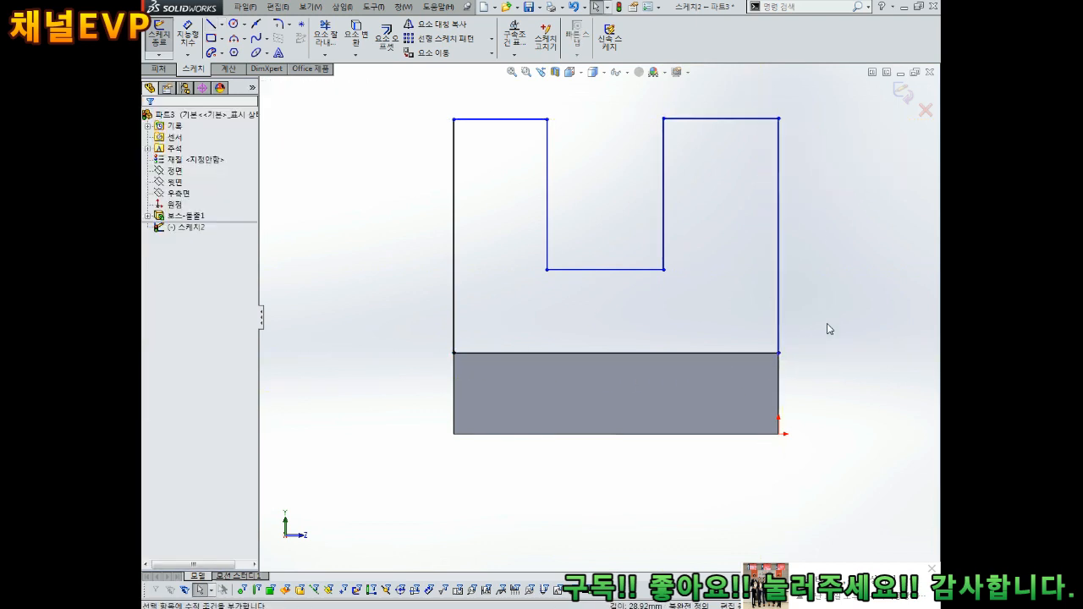
Hide the extruded L-shaped base while keeping the U-profile sketch open.
{"action": "left_click", "coordinate": [187, 217]}
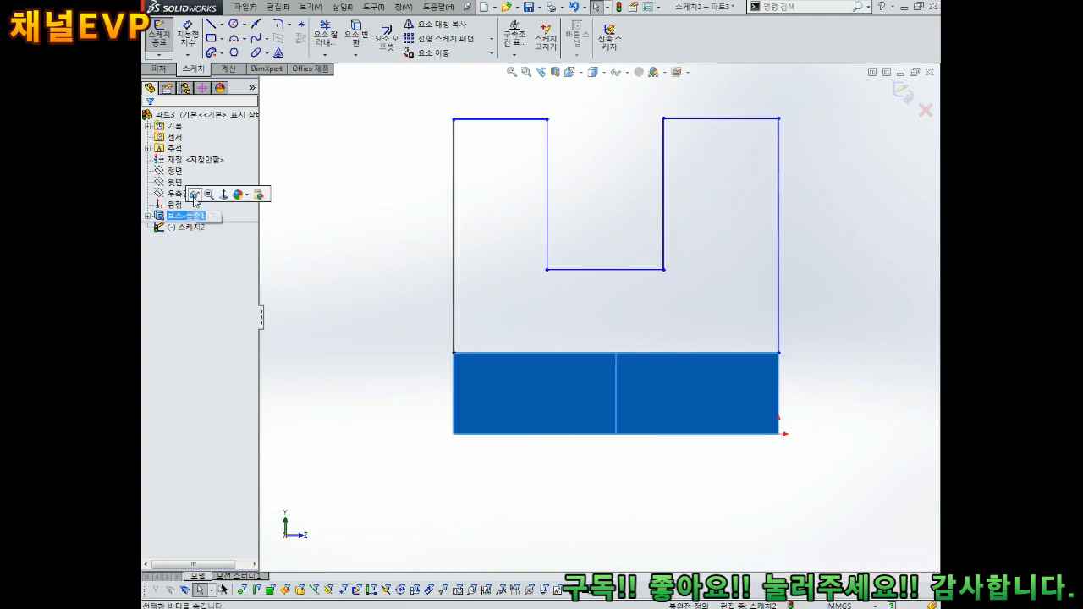
{"action": "left_click", "coordinate": [194, 195]}
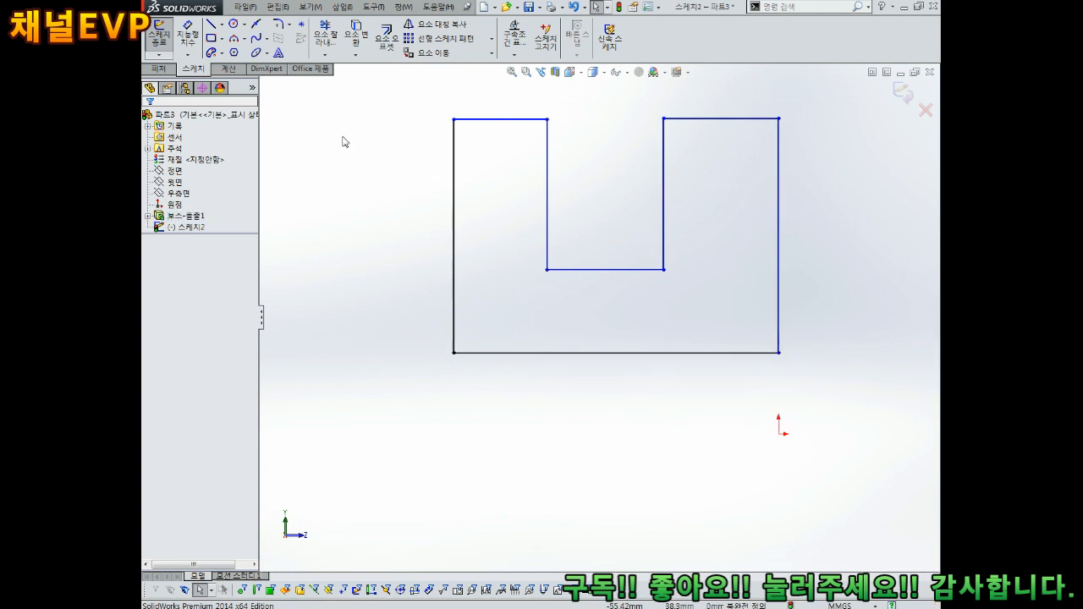
{"action": "left_click", "coordinate": [211, 25]}
{"action": "left_click", "coordinate": [303, 292]}
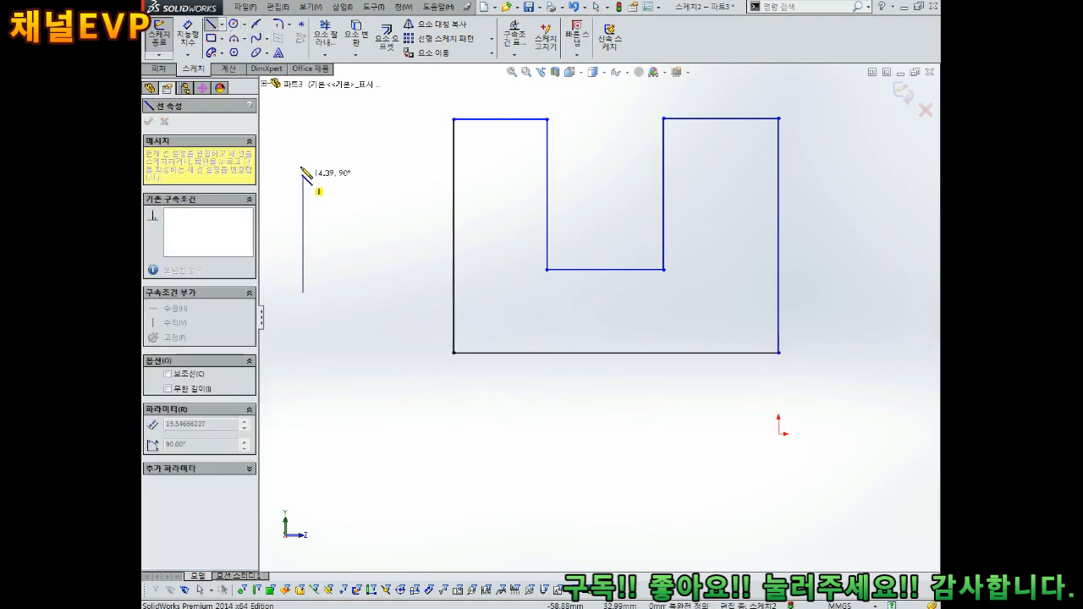
{"action": "left_click", "coordinate": [303, 158]}
{"action": "left_click", "coordinate": [344, 158]}
{"action": "left_click", "coordinate": [343, 212]}
{"action": "left_click", "coordinate": [373, 213]}
{"action": "left_click", "coordinate": [373, 158]}
{"action": "left_click", "coordinate": [404, 157]}
{"action": "left_click", "coordinate": [404, 293]}
{"action": "key", "text": "Escape"}
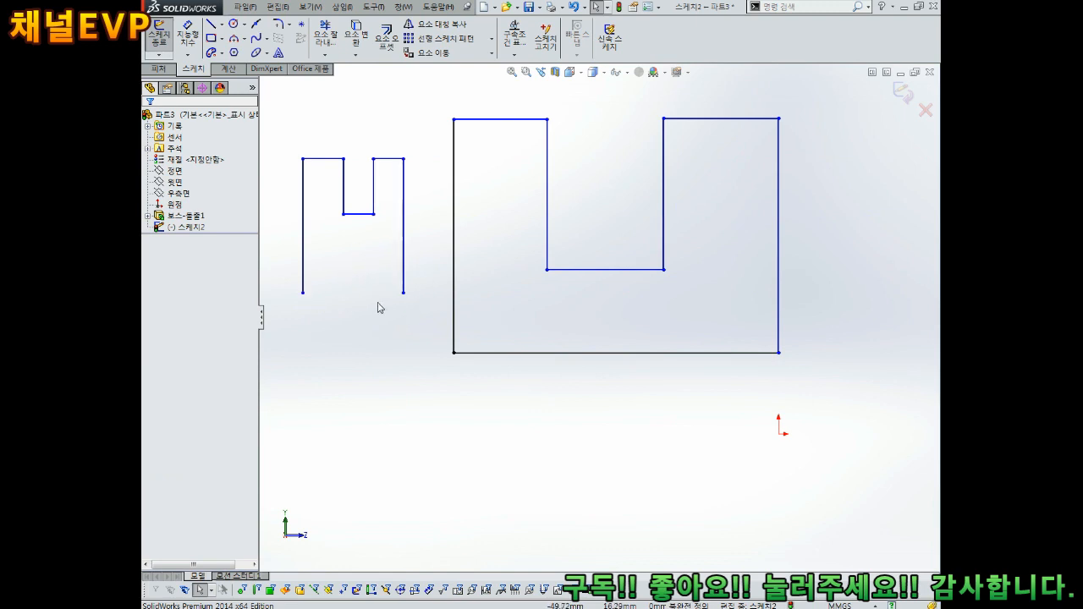
{"action": "left_click_drag", "start_coordinate": [420, 123], "coordinate": [274, 351]}
{"action": "key", "text": "Delete"}
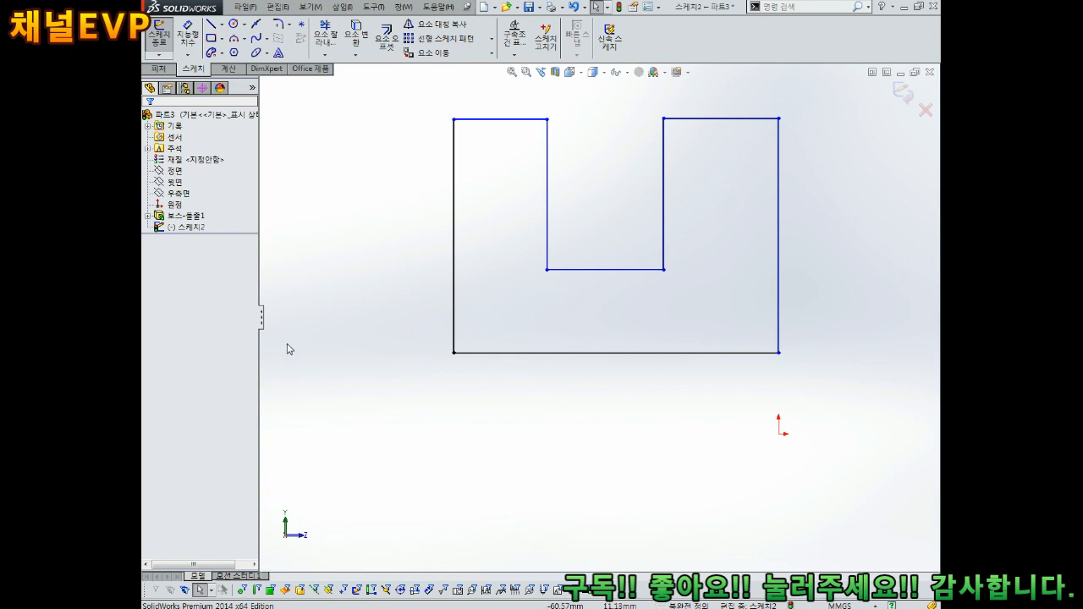
Show the hidden L-shaped base again beneath the U-profile sketch.
{"action": "left_click", "coordinate": [186, 216]}
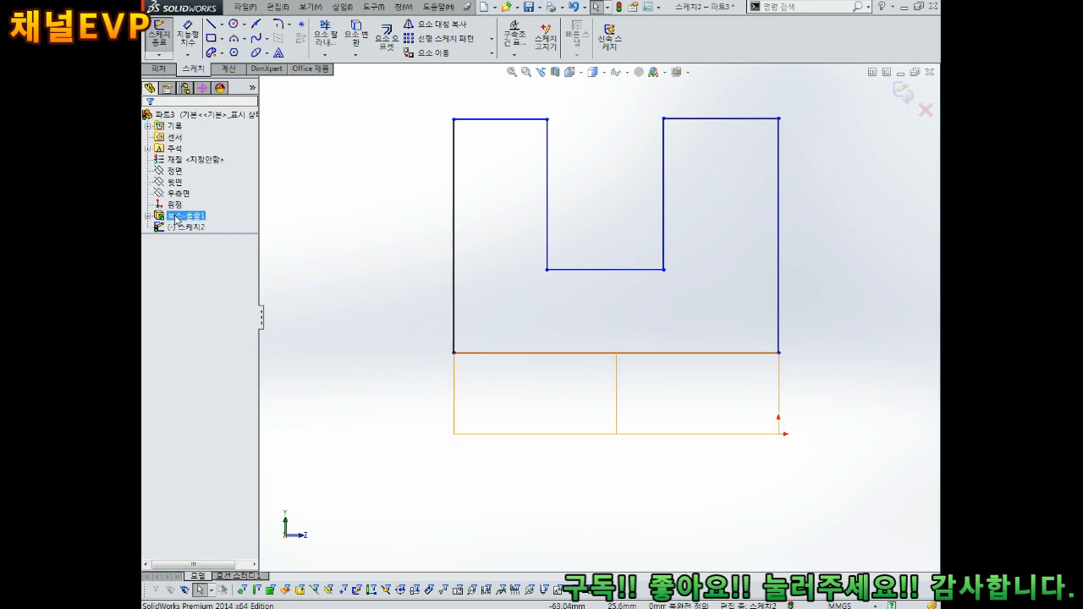
{"action": "right_click", "coordinate": [182, 211]}
{"action": "key", "text": "Escape"}
{"action": "left_click", "coordinate": [537, 282]}
{"action": "scroll", "coordinate": [674, 293], "scroll_direction": "up", "scroll_amount": 3}
{"action": "scroll", "coordinate": [589, 299], "scroll_direction": "down", "scroll_amount": 2}
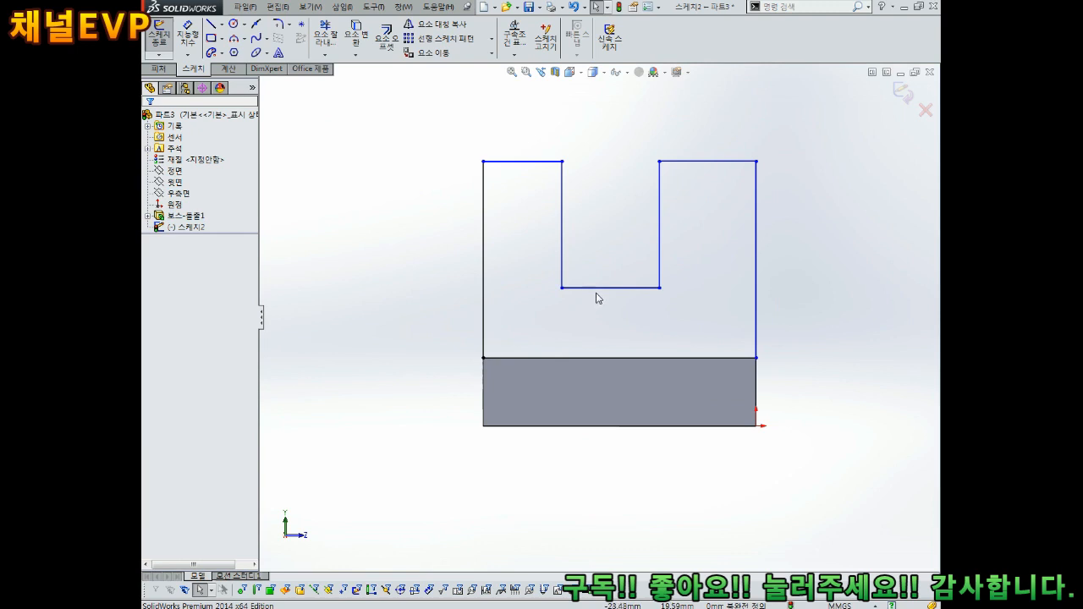
{"action": "scroll", "coordinate": [597, 292], "scroll_direction": "up", "scroll_amount": 2}
{"action": "scroll", "coordinate": [608, 275], "scroll_direction": "down", "scroll_amount": 2}
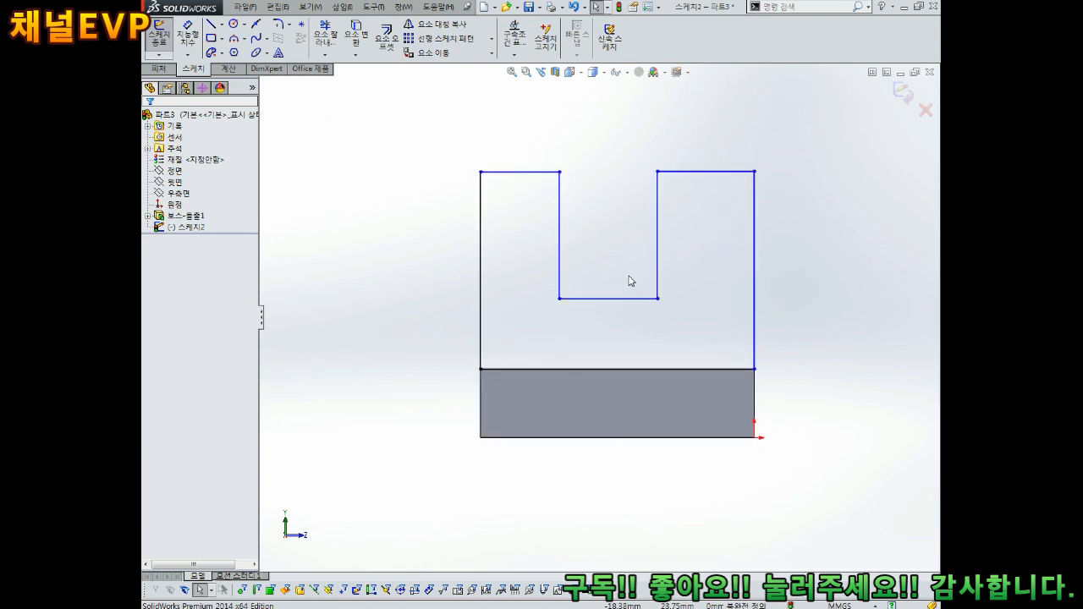
Dimension the U-profile's left outer side at 30 mm.
{"action": "right_click_drag", "start_coordinate": [385, 320], "coordinate": [385, 279]}
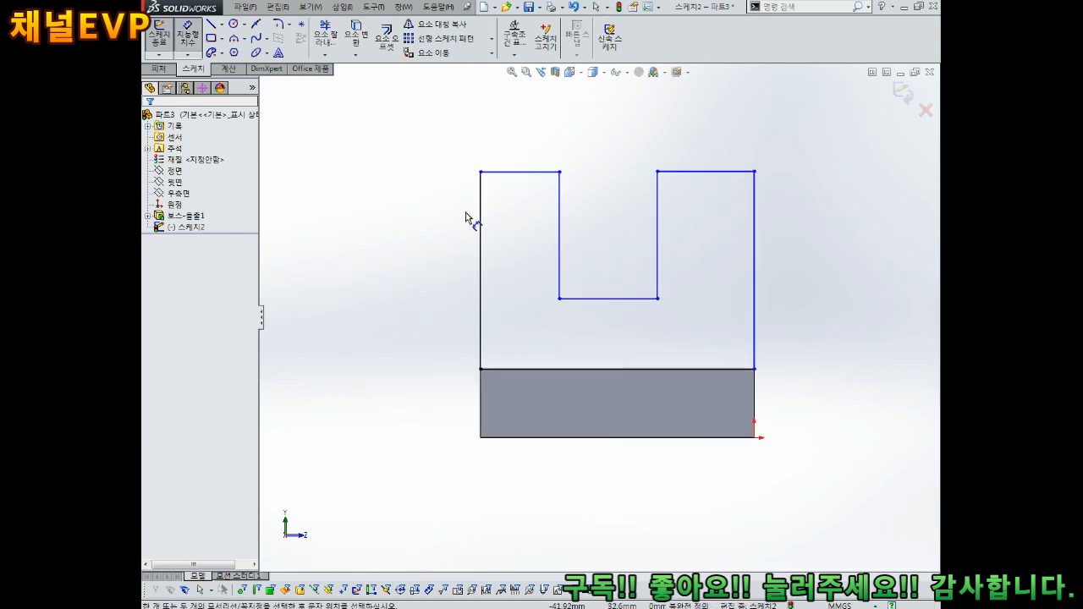
{"action": "left_click", "coordinate": [481, 254]}
{"action": "left_click", "coordinate": [395, 250]}
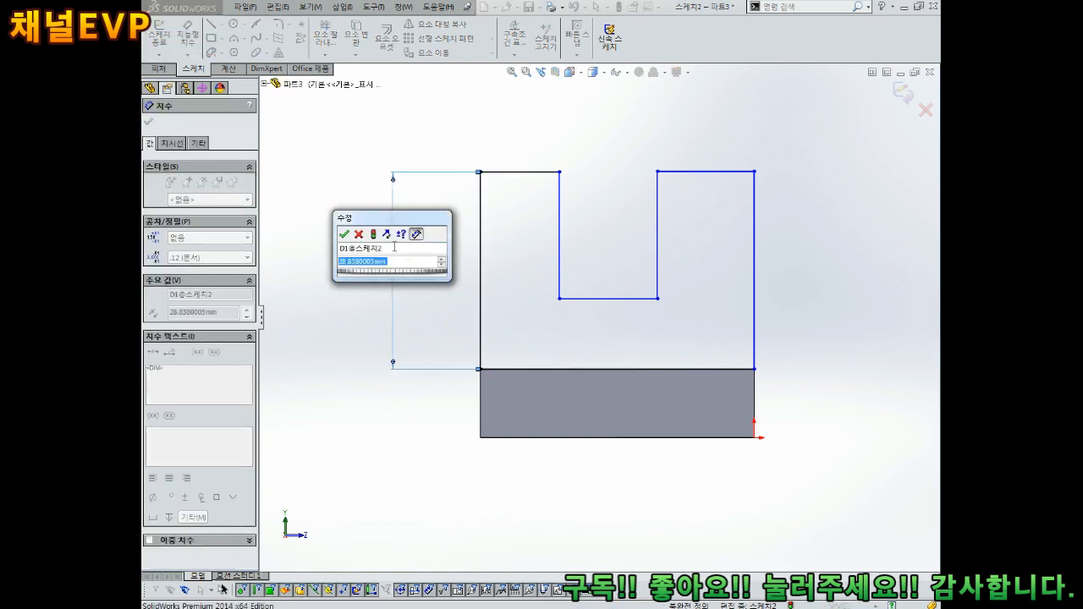
{"action": "type", "text": "30"}
{"action": "key", "text": "Return"}
Dimension the top edges of both arms of the U-profile at 10 mm each.
{"action": "left_click", "coordinate": [541, 165]}
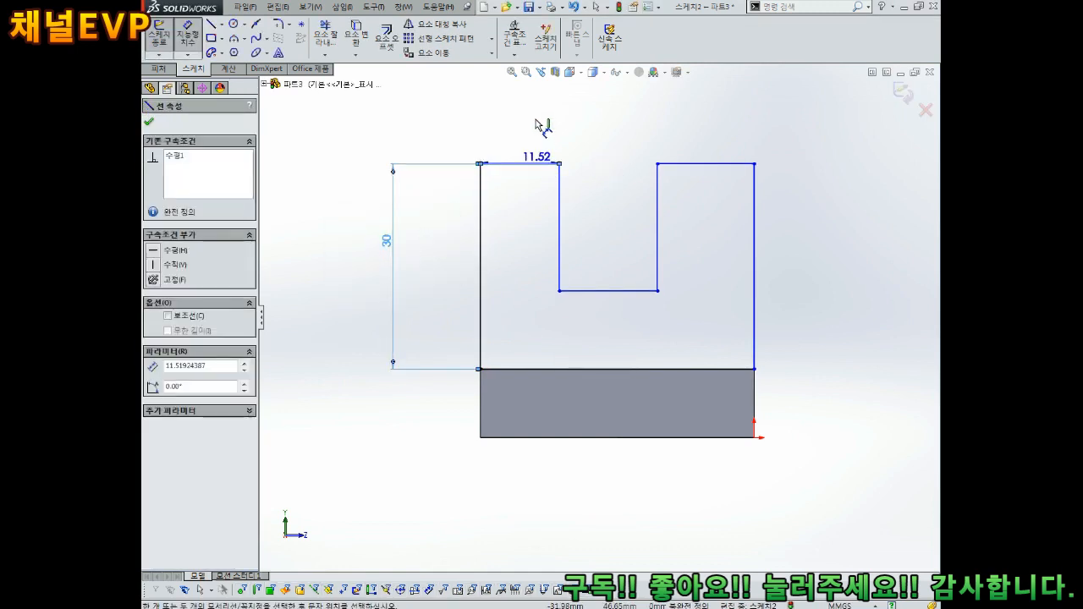
{"action": "left_click", "coordinate": [531, 114]}
{"action": "type", "text": "10"}
{"action": "key", "text": "Return"}
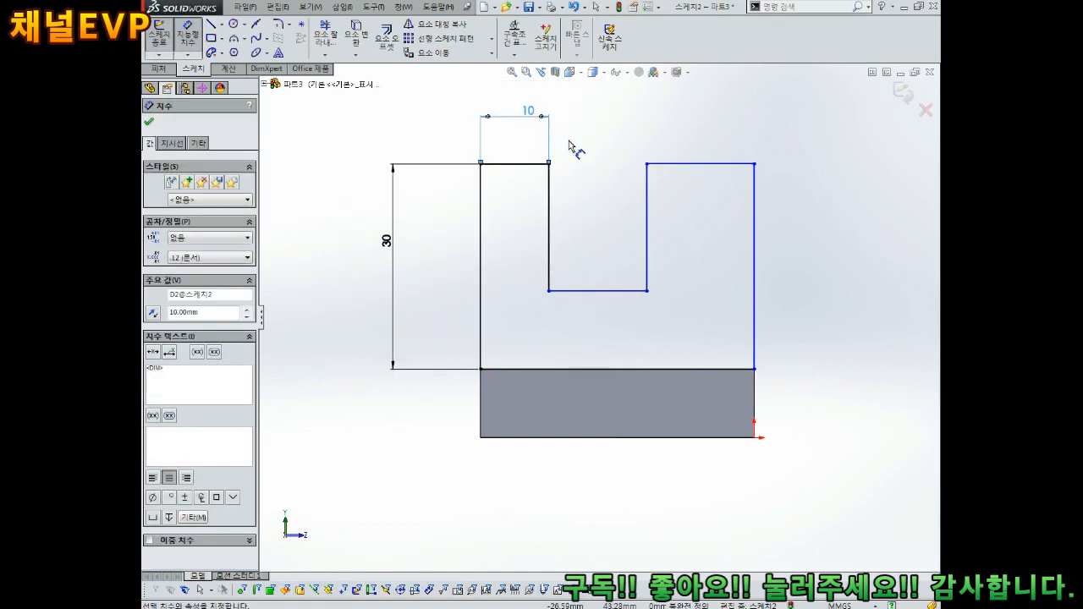
{"action": "left_click", "coordinate": [709, 163]}
{"action": "left_click", "coordinate": [708, 134]}
{"action": "type", "text": "10"}
{"action": "key", "text": "Return"}
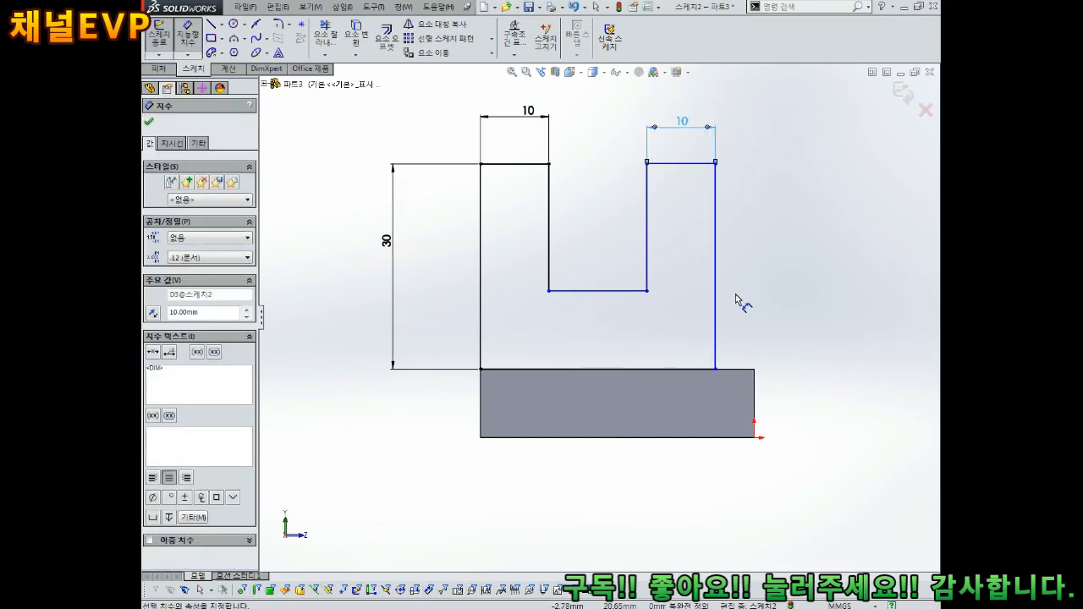
Dimension the profile's bottom edge at 40 mm and center the dimension text below the edge.
{"action": "left_click", "coordinate": [648, 370]}
{"action": "left_click", "coordinate": [615, 405]}
{"action": "key", "text": "Return"}
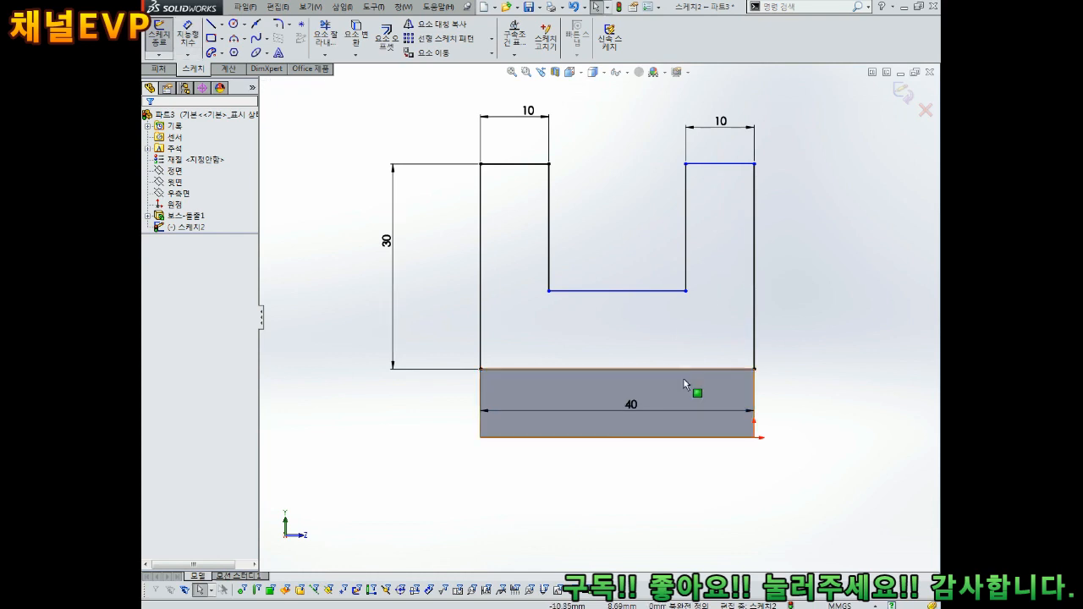
{"action": "left_click", "coordinate": [614, 410]}
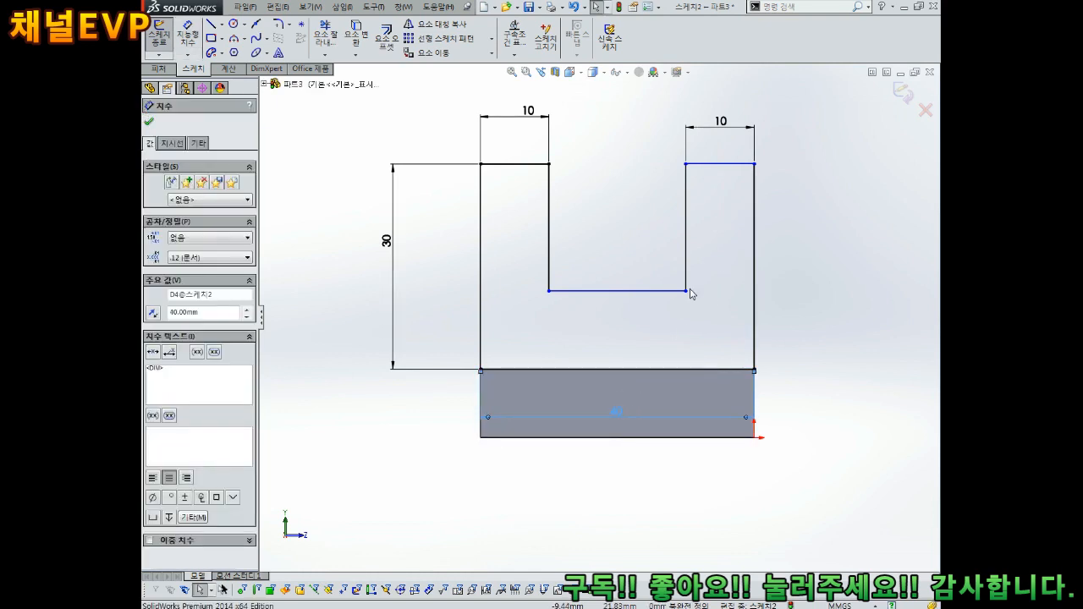
{"action": "left_click", "coordinate": [648, 312]}
Convert the slot's bottom line to construction geometry and draw a circle centered on its midpoint, passing through its endpoints.
{"action": "left_click", "coordinate": [635, 291]}
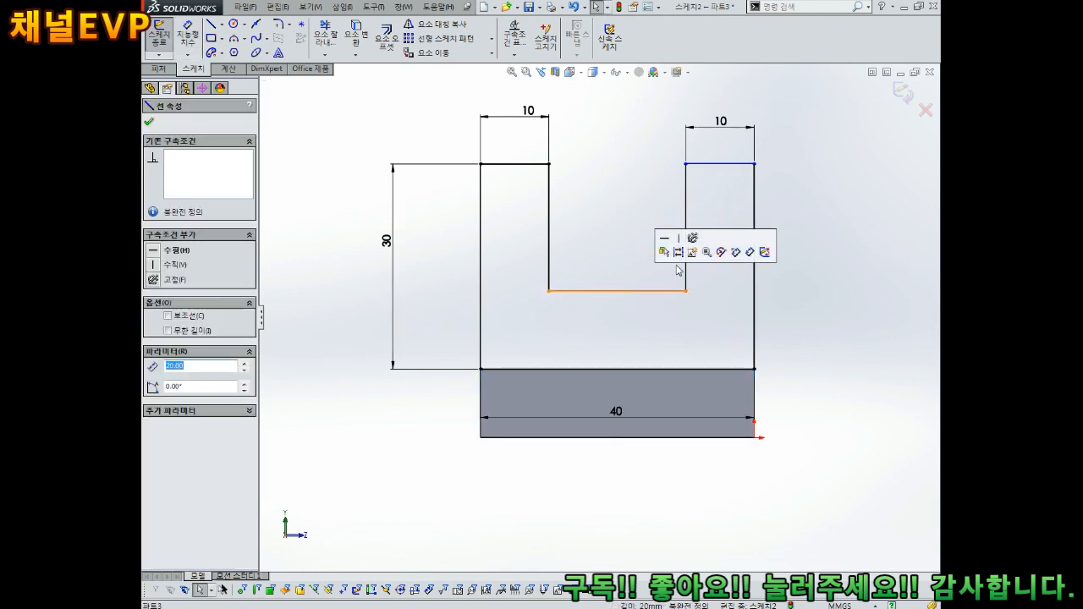
{"action": "left_click", "coordinate": [679, 254]}
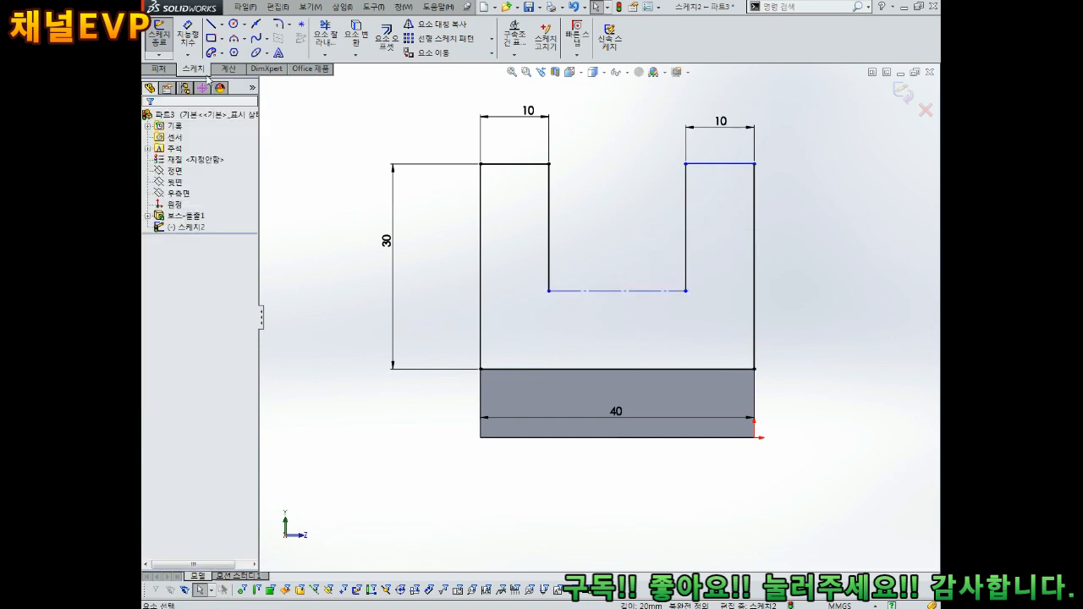
{"action": "left_click", "coordinate": [232, 24]}
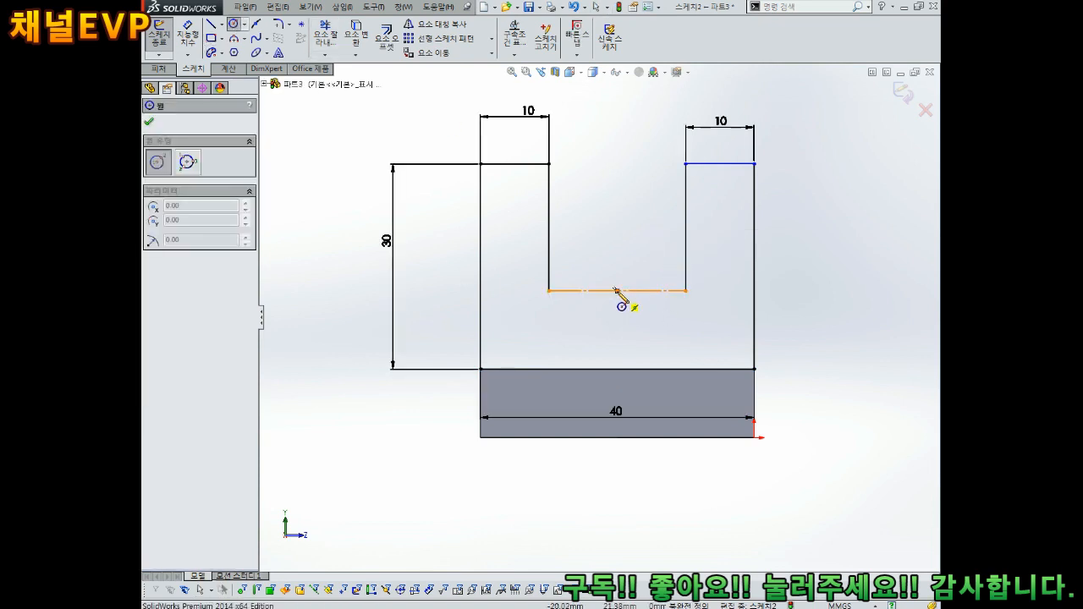
{"action": "left_click", "coordinate": [617, 291]}
{"action": "left_click", "coordinate": [686, 291]}
{"action": "key", "text": "Escape"}
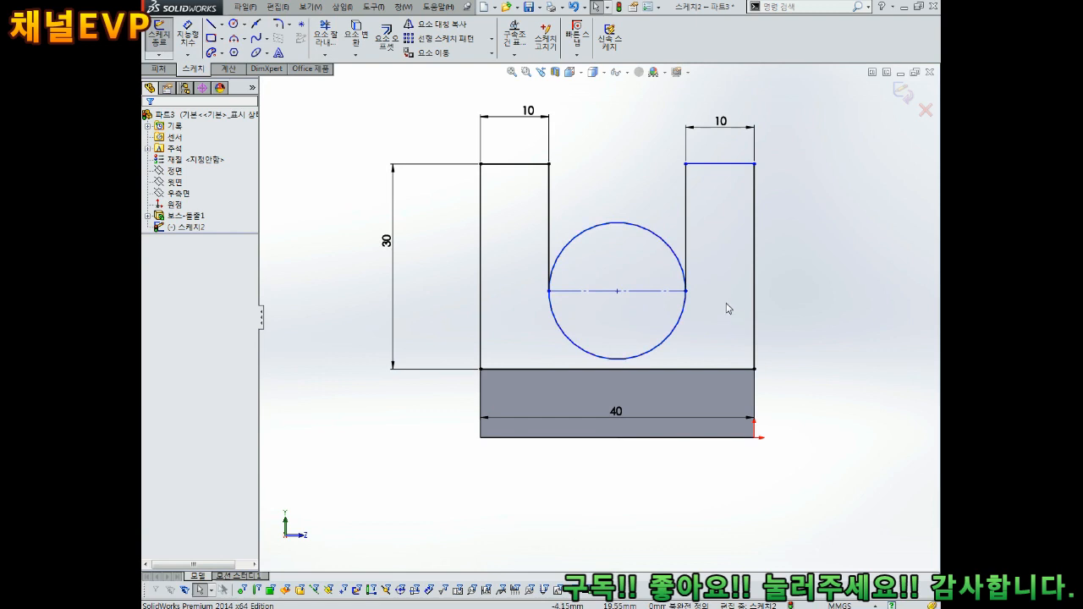
{"action": "left_click", "coordinate": [657, 236]}
{"action": "left_click", "coordinate": [652, 175]}
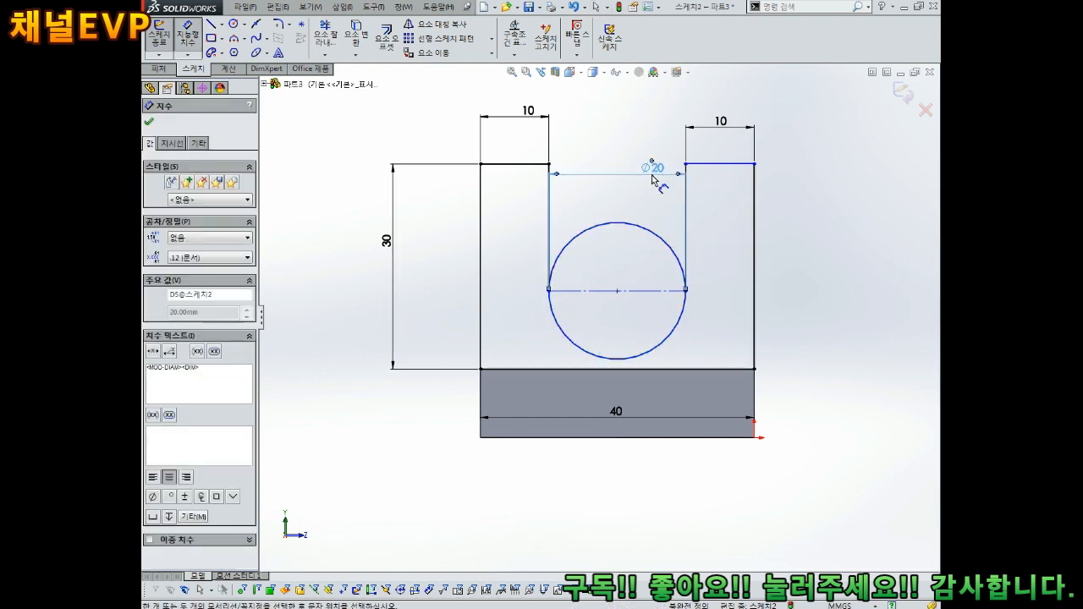
{"action": "key", "text": "Escape"}
{"action": "left_click", "coordinate": [652, 175]}
{"action": "key", "text": "Delete"}
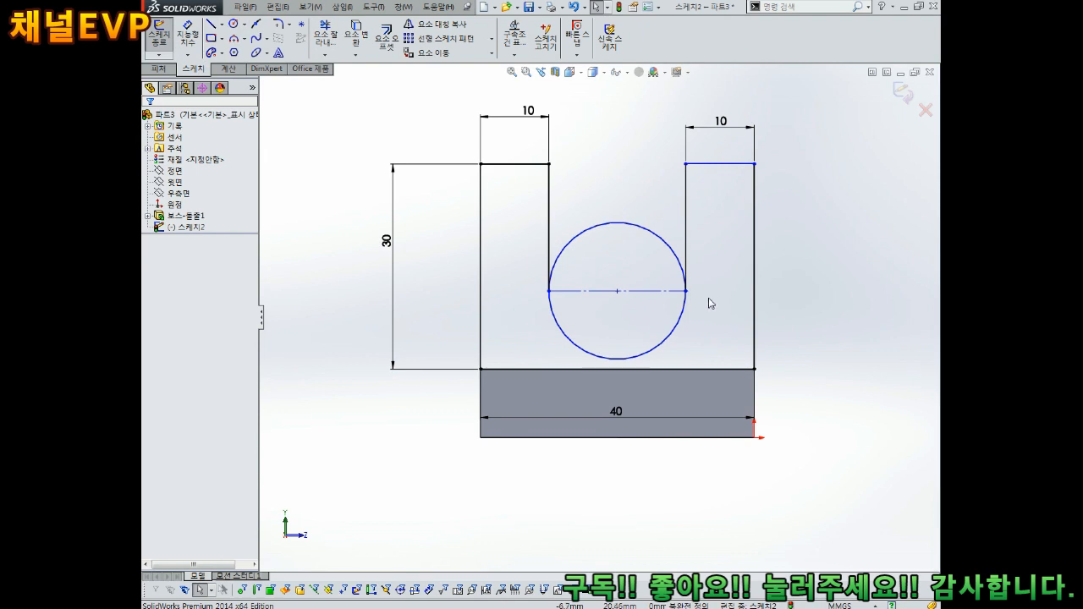
Dimension the vertical distance from the circle's center to the right arm's top edge at 10 mm.
{"action": "right_click_drag", "start_coordinate": [815, 283], "coordinate": [803, 225]}
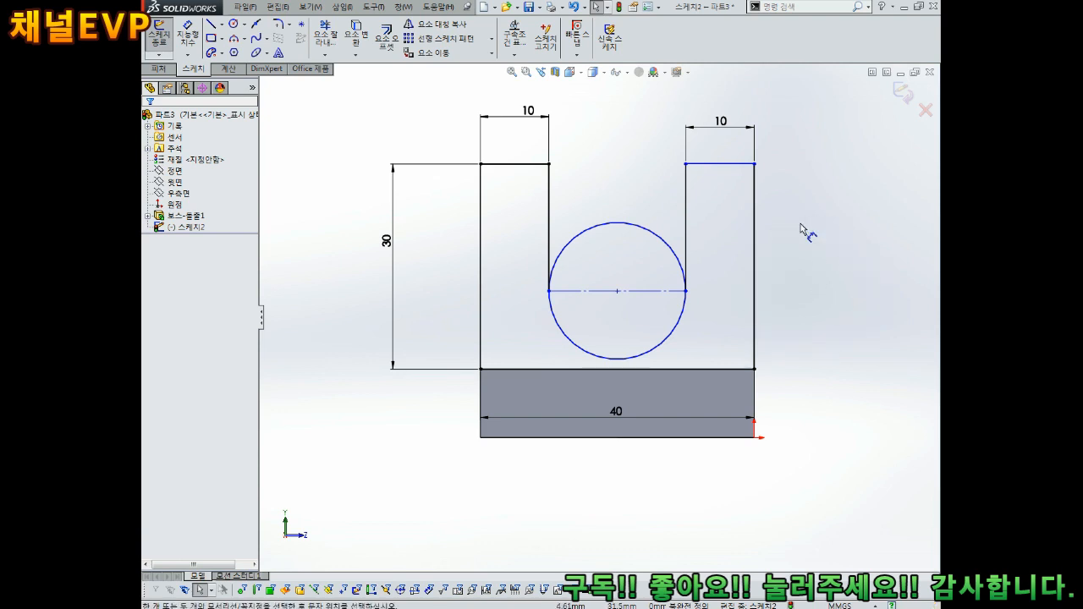
{"action": "left_click", "coordinate": [618, 291]}
{"action": "left_click", "coordinate": [707, 165]}
{"action": "left_click", "coordinate": [715, 221]}
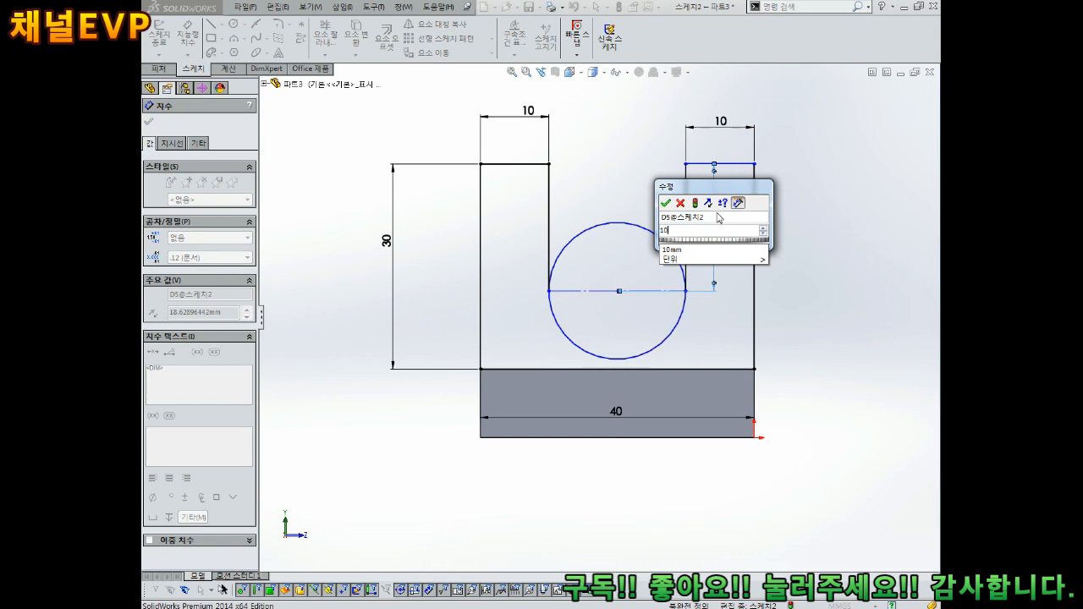
{"action": "type", "text": "10"}
{"action": "key", "text": "Return"}
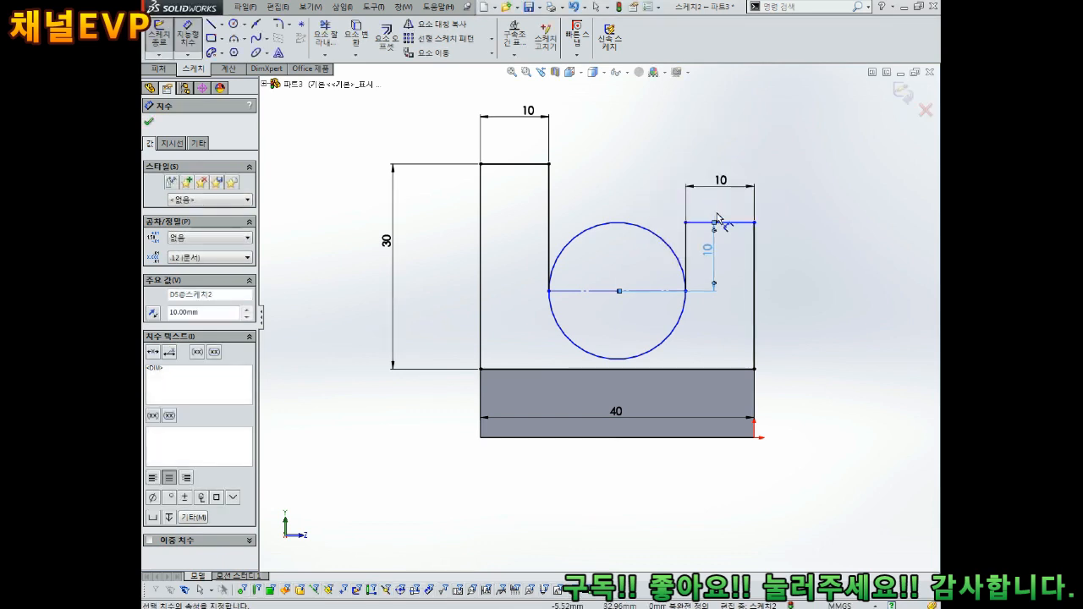
{"action": "scroll", "coordinate": [676, 259], "scroll_direction": "up", "scroll_amount": 2}
{"action": "scroll", "coordinate": [674, 256], "scroll_direction": "down", "scroll_amount": 2}
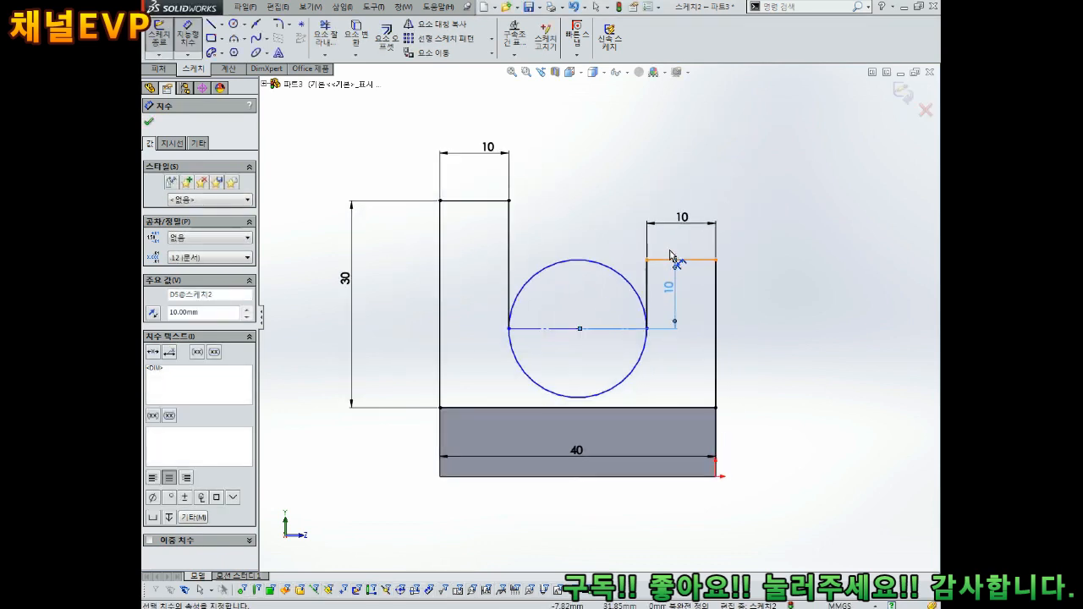
{"action": "scroll", "coordinate": [640, 280], "scroll_direction": "down", "scroll_amount": 1}
{"action": "key", "text": "Escape"}
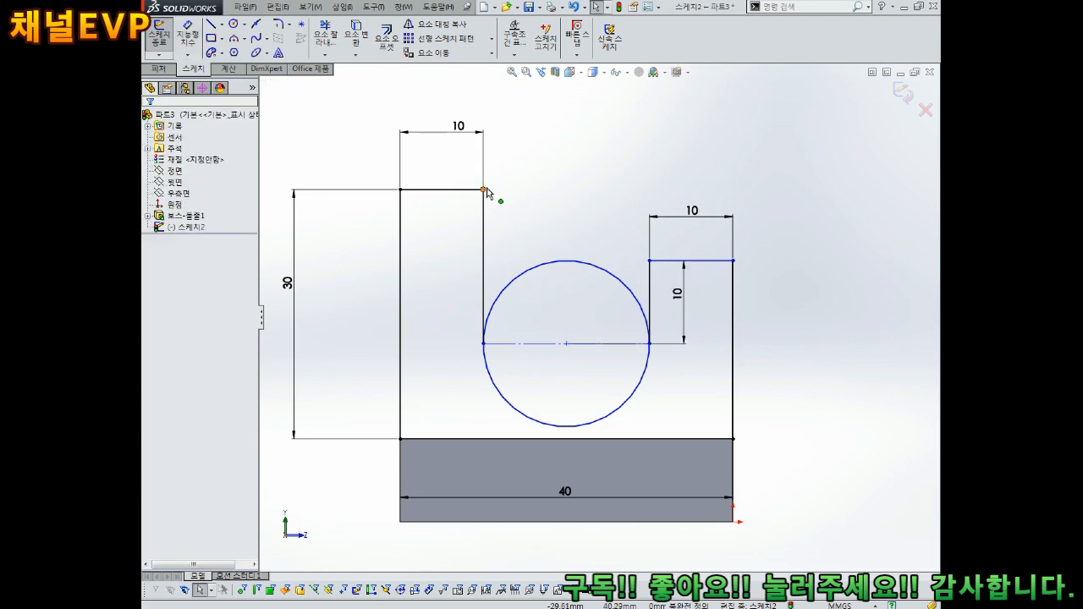
Add a horizontal relation between the inner top corners of the two arms.
{"action": "left_click", "coordinate": [485, 190]}
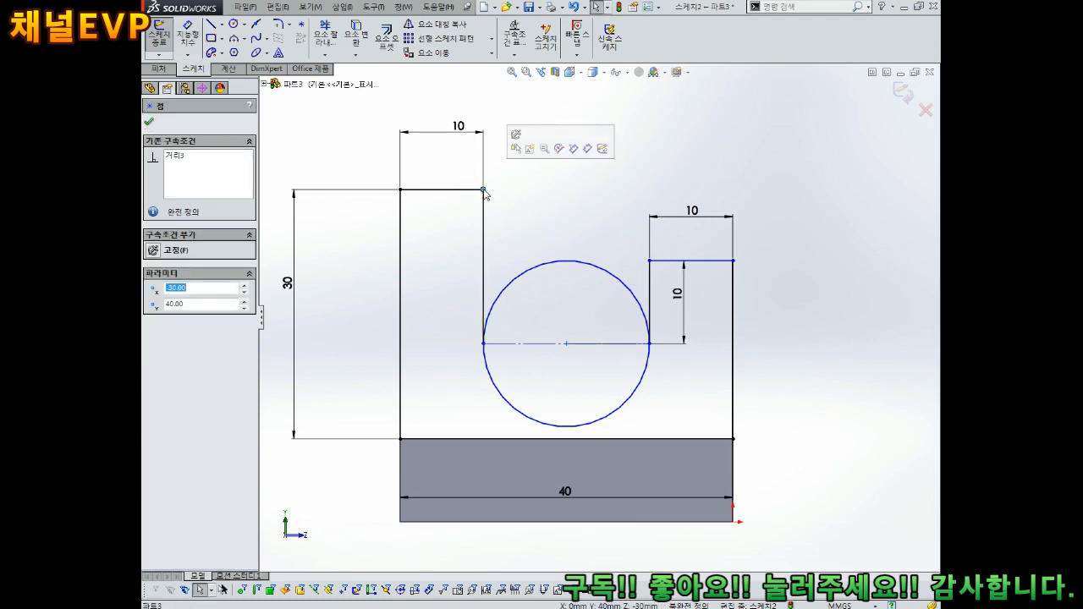
{"action": "left_click", "coordinate": [651, 264], "text": "ctrl"}
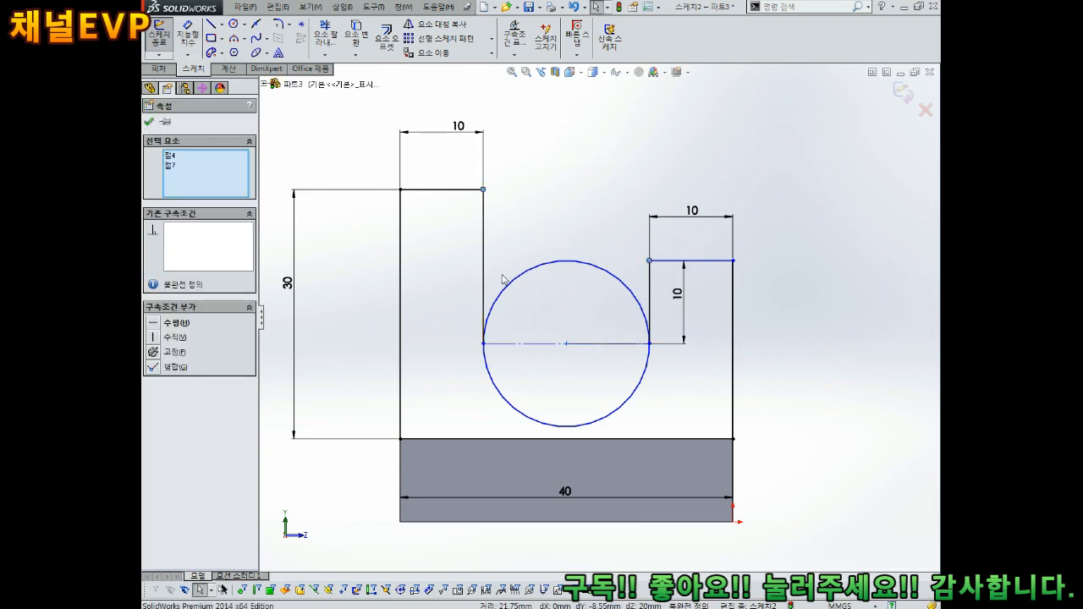
{"action": "left_click", "coordinate": [159, 322]}
{"action": "left_click", "coordinate": [556, 295]}
Trim away the upper half of the circle so the slot ends in a semicircular arc.
{"action": "scroll", "coordinate": [563, 303], "scroll_direction": "up", "scroll_amount": 3}
{"action": "scroll", "coordinate": [554, 308], "scroll_direction": "down", "scroll_amount": 1}
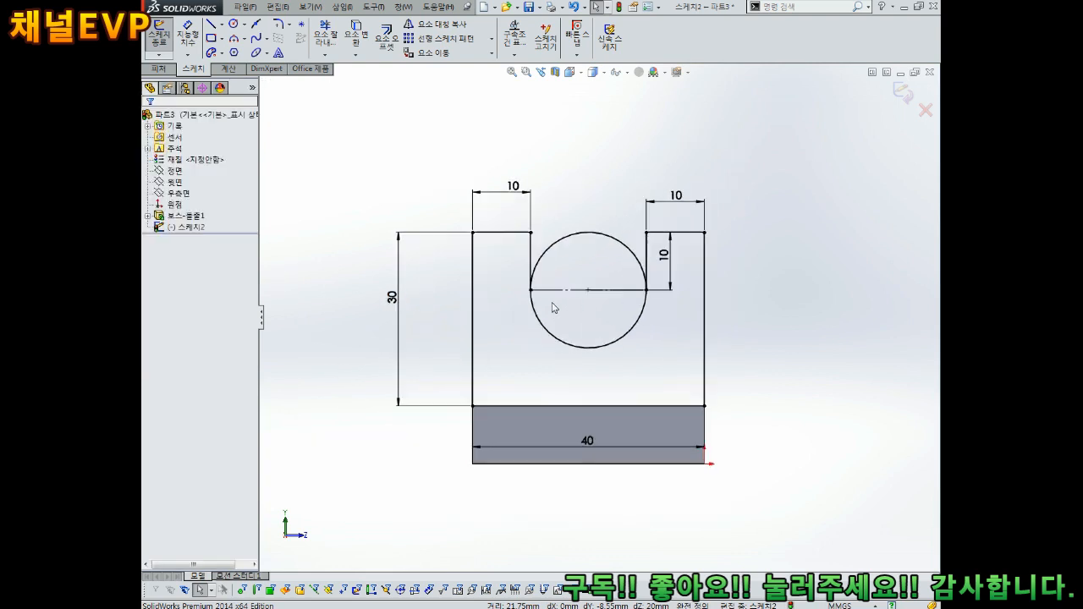
{"action": "scroll", "coordinate": [579, 305], "scroll_direction": "down", "scroll_amount": 2}
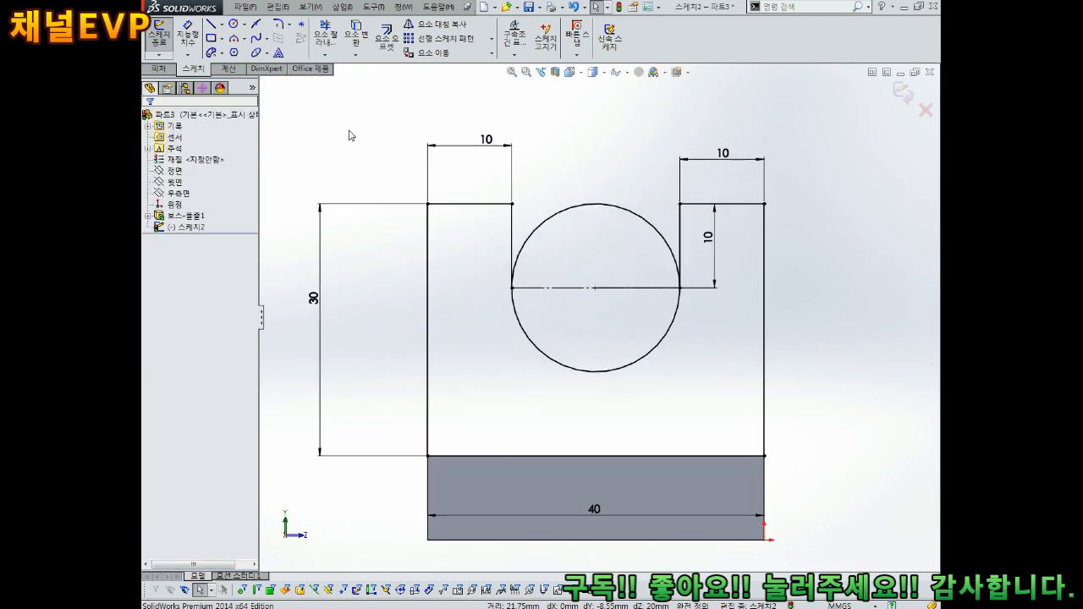
{"action": "left_click", "coordinate": [334, 37]}
{"action": "left_click", "coordinate": [663, 232]}
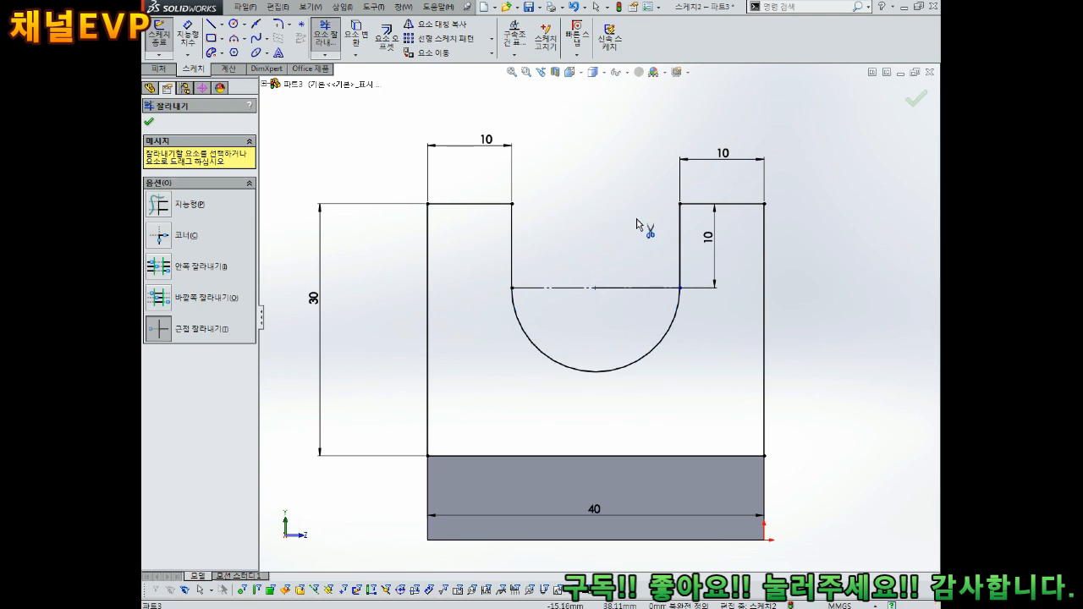
{"action": "key", "text": "Escape"}
Move the 40 mm dimension above the profile's bottom edge and bring the 30 mm and both 10 mm width dimensions closer.
{"action": "scroll", "coordinate": [650, 271], "scroll_direction": "up", "scroll_amount": 2}
{"action": "middle_click_drag", "start_coordinate": [661, 337], "coordinate": [626, 355]}
{"action": "scroll", "coordinate": [537, 428], "scroll_direction": "down", "scroll_amount": 2}
{"action": "left_click_drag", "start_coordinate": [544, 451], "coordinate": [548, 381]}
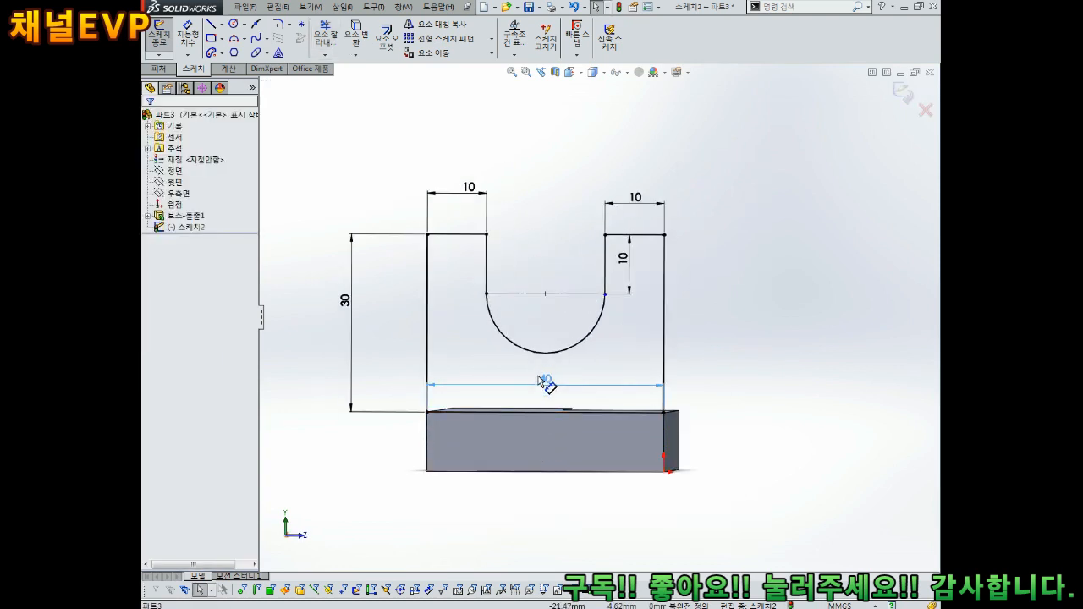
{"action": "left_click_drag", "start_coordinate": [349, 302], "coordinate": [383, 304]}
{"action": "left_click_drag", "start_coordinate": [469, 188], "coordinate": [461, 198]}
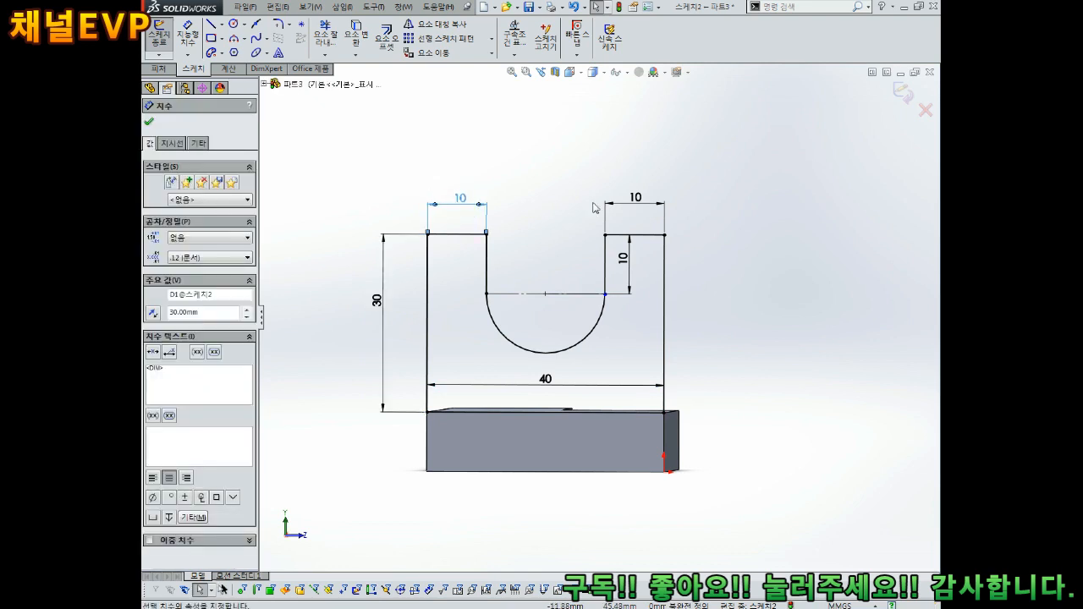
{"action": "left_click_drag", "start_coordinate": [635, 198], "coordinate": [636, 203]}
{"action": "scroll", "coordinate": [631, 222], "scroll_direction": "down", "scroll_amount": 2}
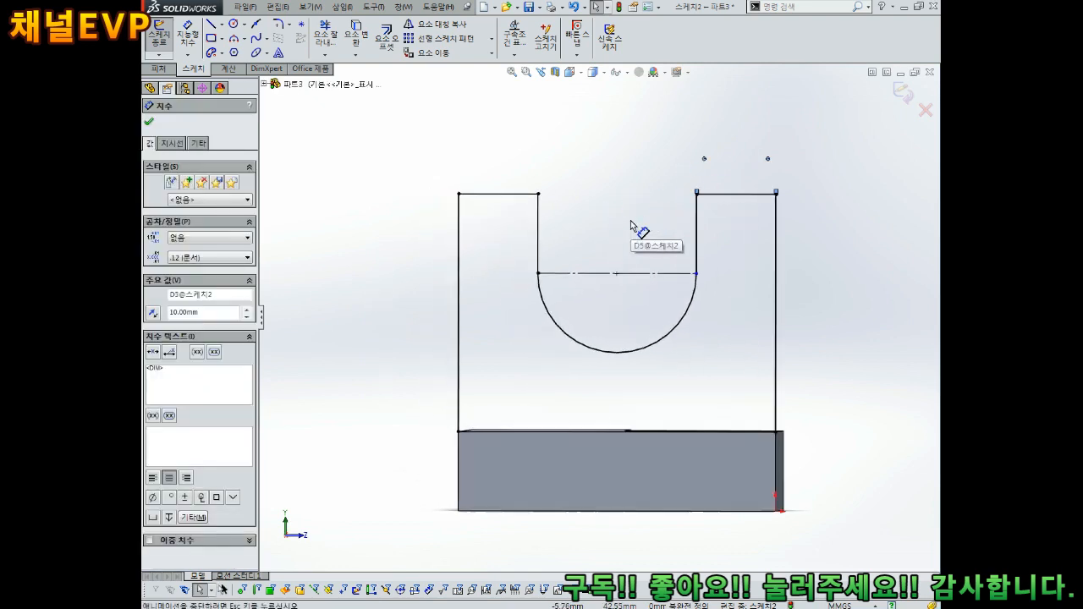
{"action": "scroll", "coordinate": [792, 329], "scroll_direction": "up", "scroll_amount": 4}
{"action": "mouse_move", "coordinate": [792, 329]}
{"action": "middle_mouse_down"}
{"action": "mouse_move", "coordinate": [698, 294]}
{"action": "mouse_move", "coordinate": [627, 303]}
{"action": "mouse_move", "coordinate": [652, 314]}
{"action": "mouse_move", "coordinate": [580, 316]}
{"action": "mouse_move", "coordinate": [524, 348]}
{"action": "middle_mouse_up"}
{"action": "mouse_move", "coordinate": [616, 319]}
{"action": "middle_mouse_down"}
{"action": "mouse_move", "coordinate": [614, 296]}
{"action": "mouse_move", "coordinate": [624, 299]}
{"action": "mouse_move", "coordinate": [547, 314]}
{"action": "mouse_move", "coordinate": [718, 259]}
{"action": "mouse_move", "coordinate": [660, 290]}
{"action": "mouse_move", "coordinate": [573, 376]}
{"action": "mouse_move", "coordinate": [602, 312]}
{"action": "middle_mouse_up"}
{"action": "scroll", "coordinate": [603, 311], "scroll_direction": "down", "scroll_amount": 3}
{"action": "scroll", "coordinate": [603, 311], "scroll_direction": "up", "scroll_amount": 3}
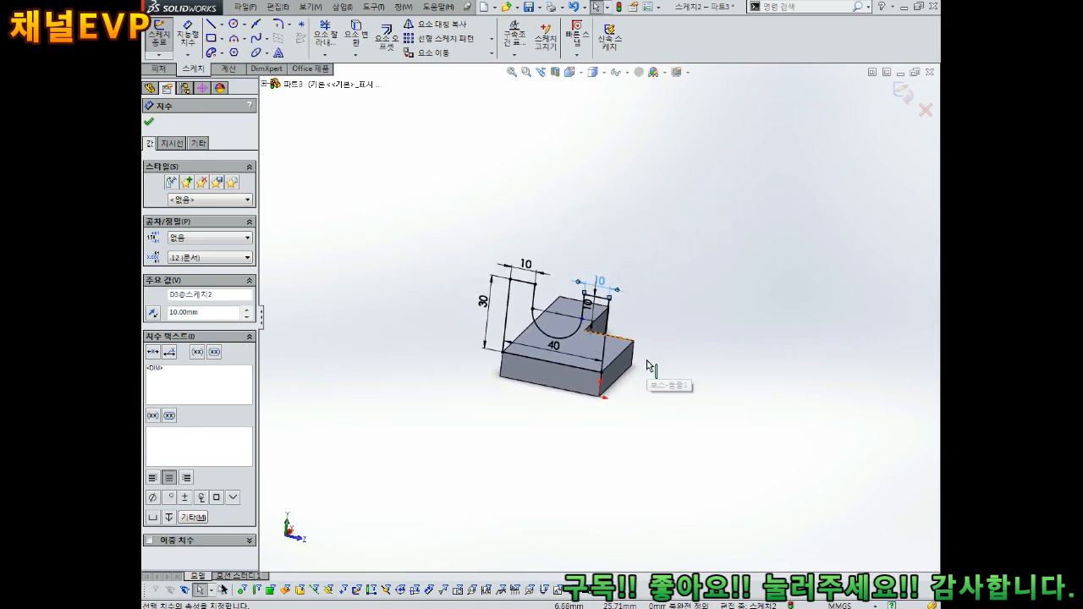
Check the dimensioned slot profile against the base, view it face-on, and close the sketch.
{"action": "mouse_move", "coordinate": [673, 349]}
{"action": "middle_mouse_down"}
{"action": "mouse_move", "coordinate": [605, 285]}
{"action": "mouse_move", "coordinate": [533, 308]}
{"action": "mouse_move", "coordinate": [517, 296]}
{"action": "middle_mouse_up"}
{"action": "scroll", "coordinate": [576, 281], "scroll_direction": "down", "scroll_amount": 3}
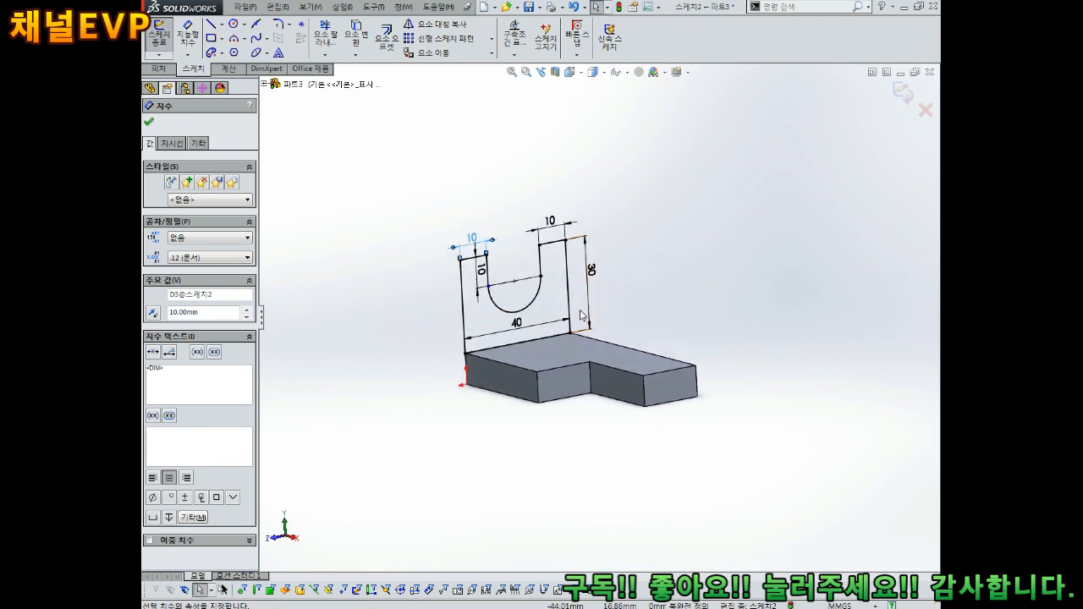
{"action": "mouse_move", "coordinate": [580, 318]}
{"action": "middle_mouse_down"}
{"action": "mouse_move", "coordinate": [545, 364]}
{"action": "mouse_move", "coordinate": [595, 210]}
{"action": "mouse_move", "coordinate": [689, 297]}
{"action": "mouse_move", "coordinate": [638, 313]}
{"action": "mouse_move", "coordinate": [612, 343]}
{"action": "middle_mouse_up"}
{"action": "scroll", "coordinate": [612, 343], "scroll_direction": "down", "scroll_amount": 1}
{"action": "middle_click_drag", "start_coordinate": [540, 319], "coordinate": [588, 299]}
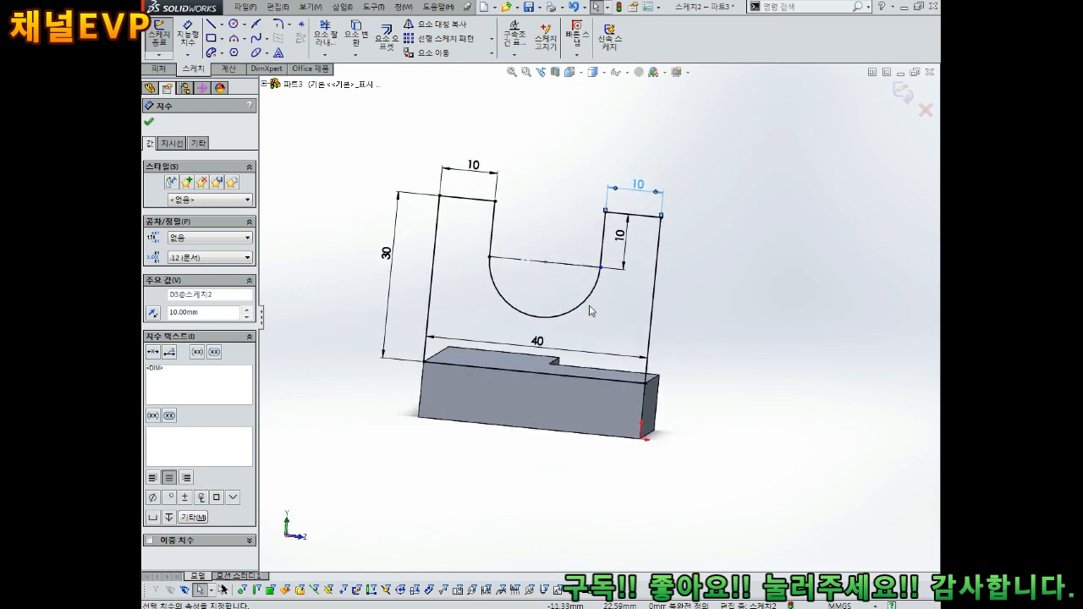
{"action": "key", "text": "ctrl+8"}
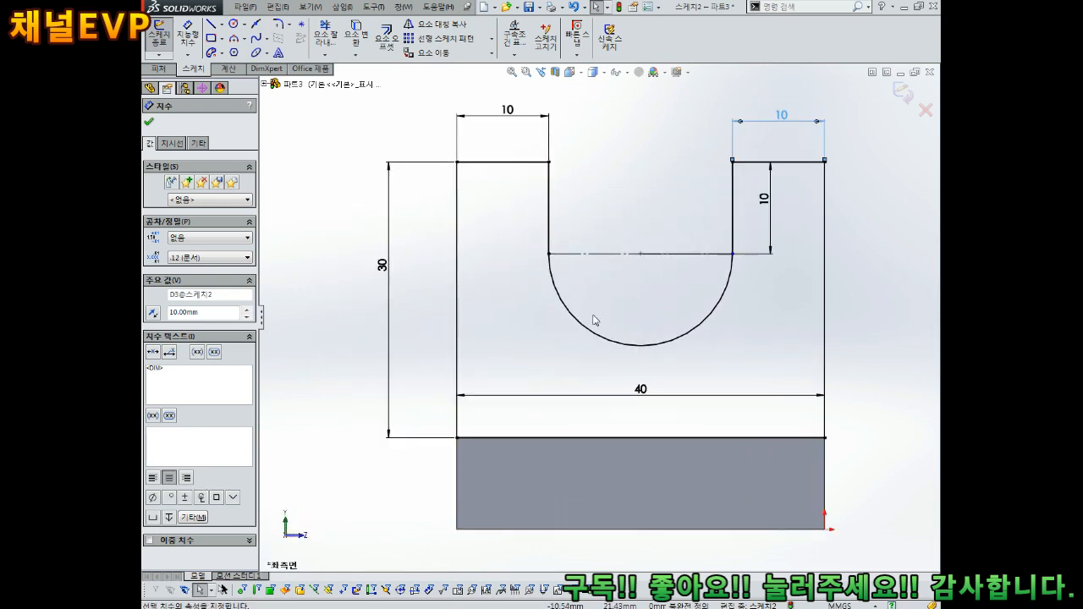
{"action": "left_click", "coordinate": [904, 93]}
Extrude the slotted profile 20 mm as a boss, with the direction reversed so it sits on the base.
{"action": "mouse_move", "coordinate": [904, 95]}
{"action": "middle_mouse_down"}
{"action": "mouse_move", "coordinate": [846, 213]}
{"action": "mouse_move", "coordinate": [761, 255]}
{"action": "mouse_move", "coordinate": [736, 203]}
{"action": "mouse_move", "coordinate": [756, 212]}
{"action": "middle_mouse_up"}
{"action": "middle_click_drag", "start_coordinate": [378, 171], "coordinate": [537, 205]}
{"action": "middle_click_drag", "start_coordinate": [622, 226], "coordinate": [633, 335]}
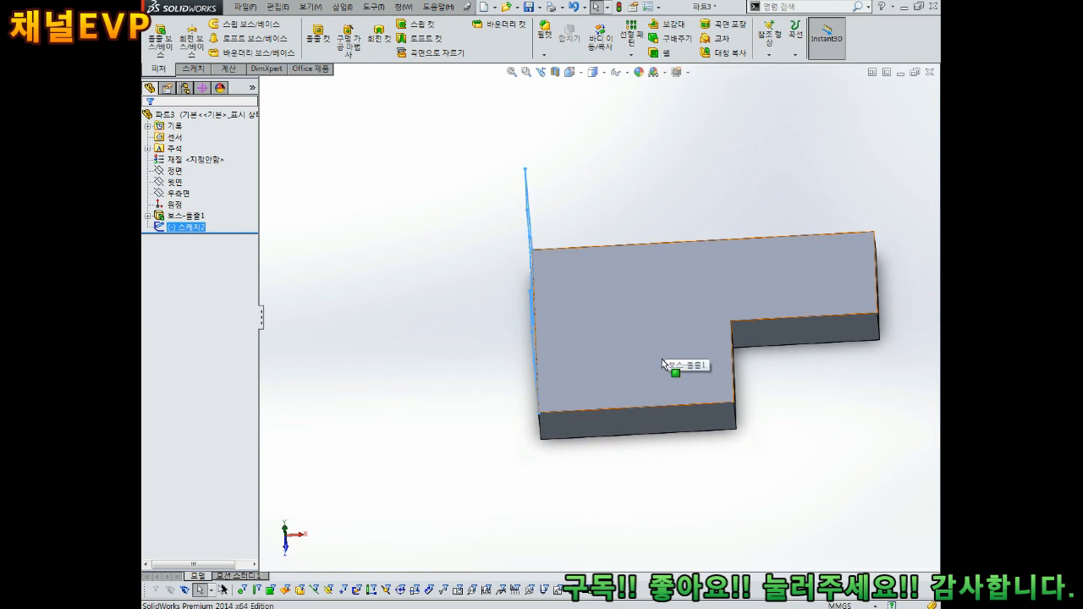
{"action": "mouse_move", "coordinate": [721, 271]}
{"action": "middle_mouse_down"}
{"action": "mouse_move", "coordinate": [696, 234]}
{"action": "mouse_move", "coordinate": [622, 261]}
{"action": "middle_mouse_up"}
{"action": "left_click", "coordinate": [160, 38]}
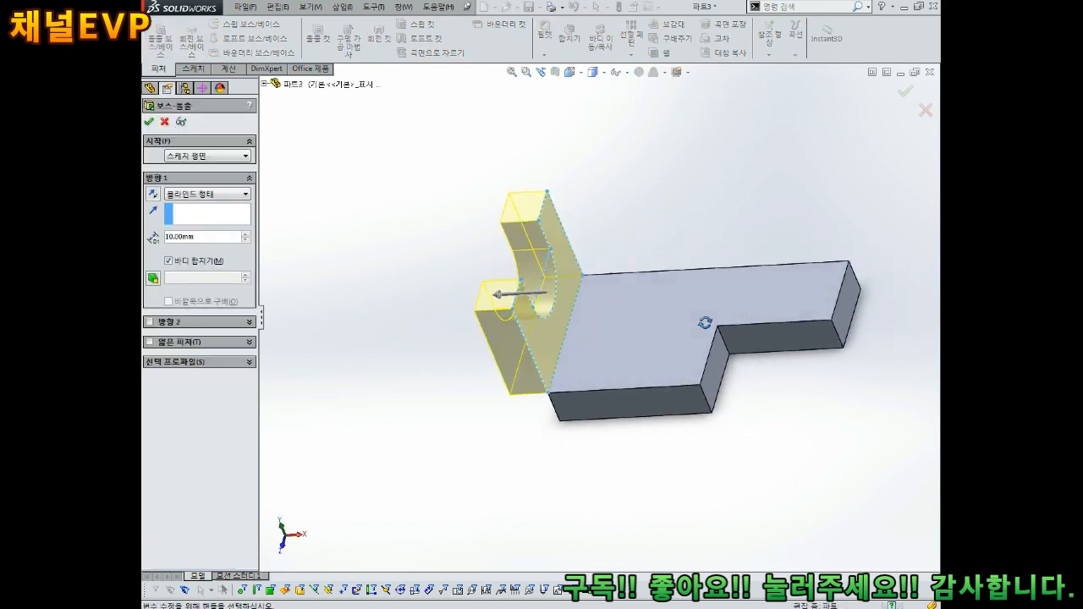
{"action": "middle_click_drag", "start_coordinate": [705, 323], "coordinate": [624, 309]}
{"action": "type", "text": "20"}
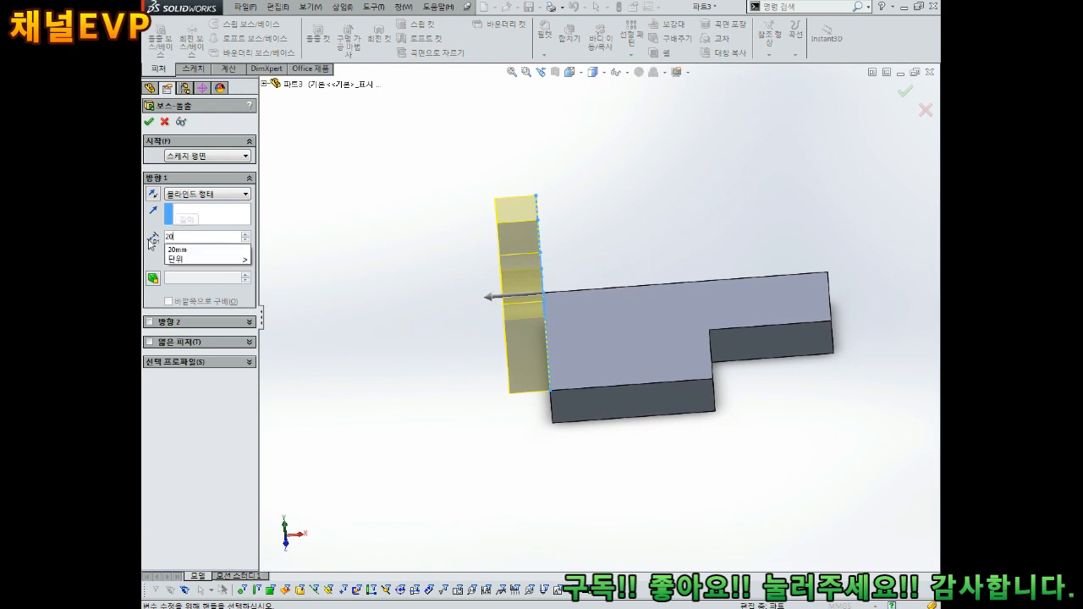
{"action": "key", "text": "Return"}
{"action": "left_click", "coordinate": [153, 195]}
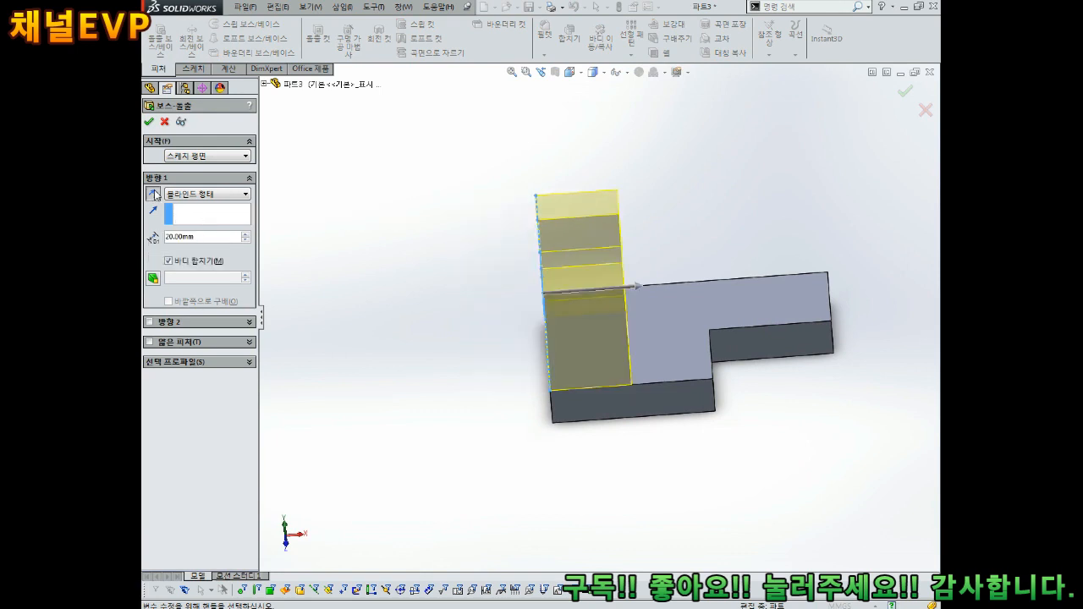
{"action": "left_click", "coordinate": [149, 121]}
Start a new sketch on the flat end face of the part on the slotted upright's side.
{"action": "scroll", "coordinate": [580, 345], "scroll_direction": "down", "scroll_amount": 3}
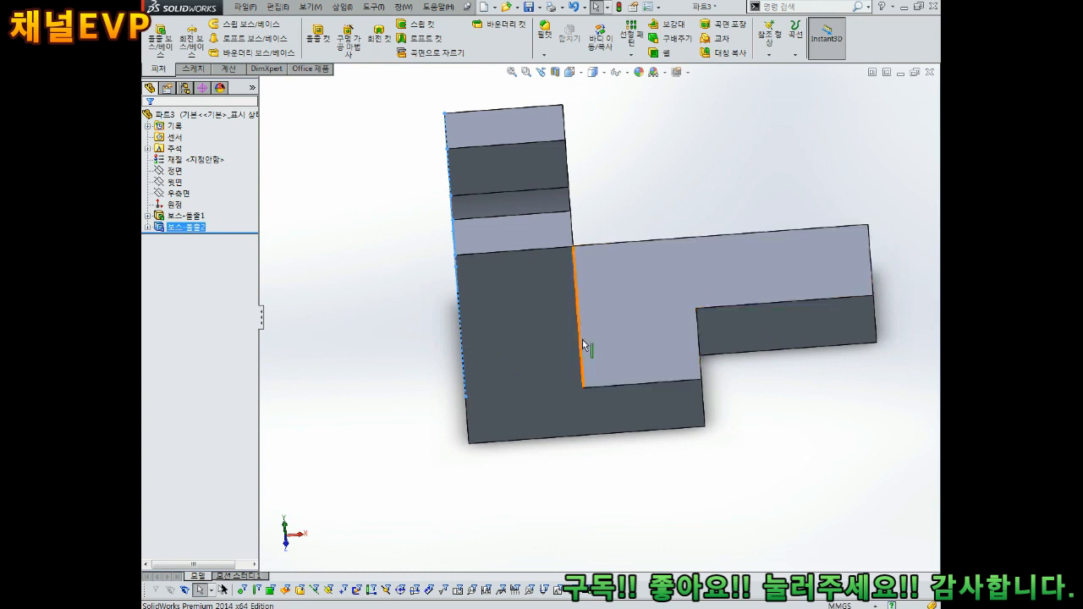
{"action": "middle_click_drag", "start_coordinate": [627, 355], "coordinate": [560, 315]}
{"action": "scroll", "coordinate": [718, 381], "scroll_direction": "up", "scroll_amount": 3}
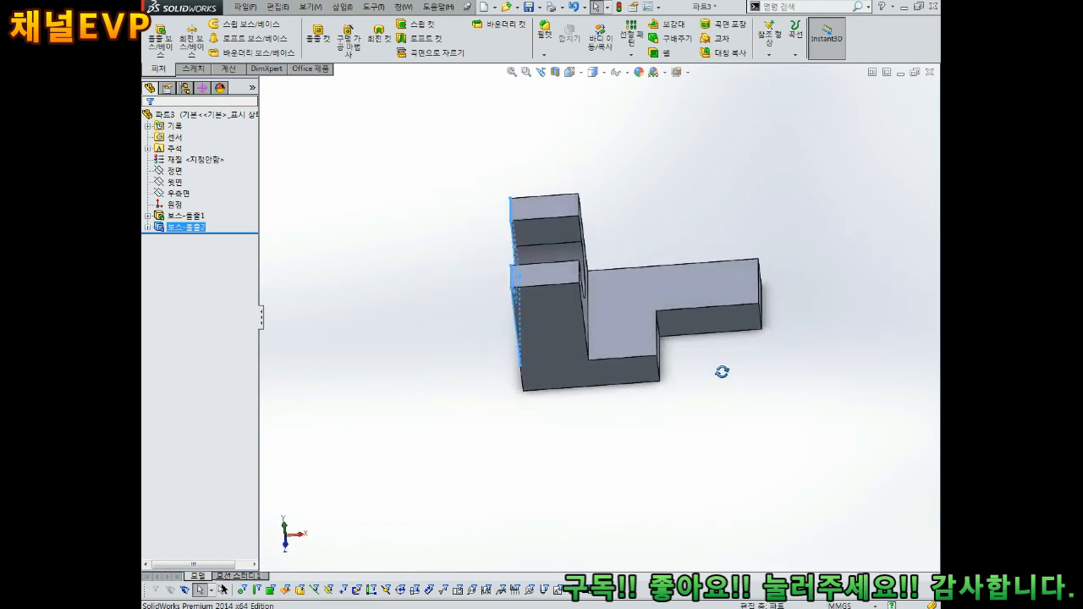
{"action": "middle_click_drag", "start_coordinate": [708, 331], "coordinate": [675, 269]}
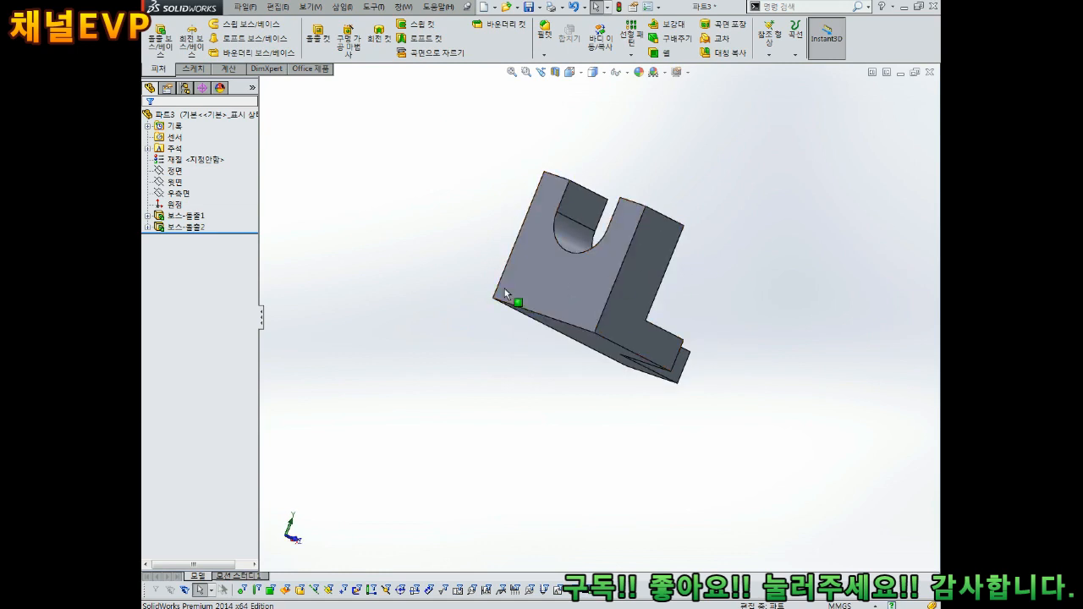
{"action": "left_click", "coordinate": [517, 262]}
{"action": "left_click", "coordinate": [565, 221]}
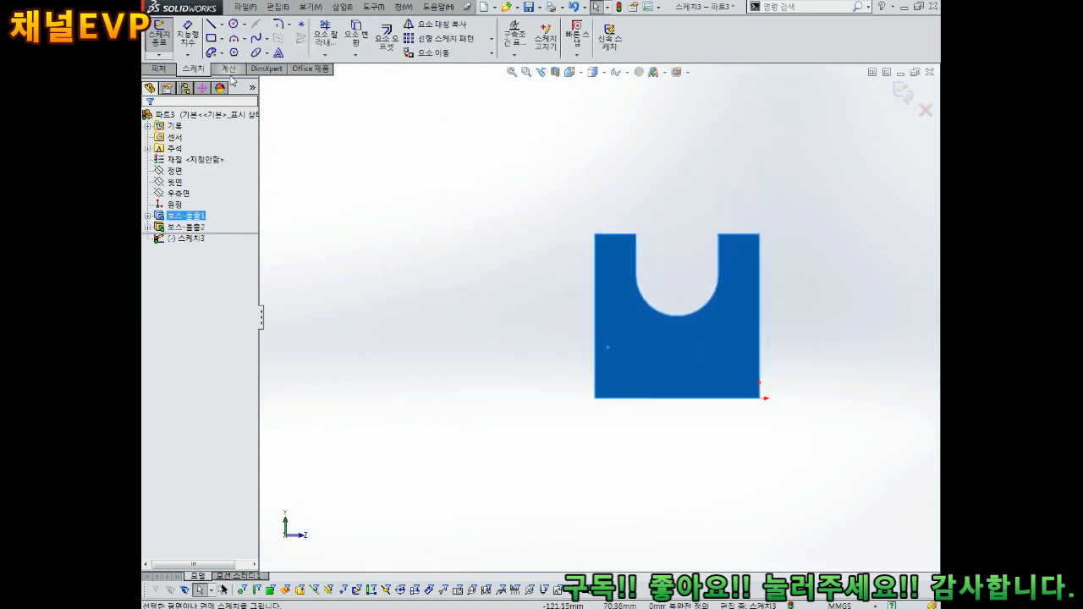
{"action": "scroll", "coordinate": [728, 314], "scroll_direction": "down", "scroll_amount": 3}
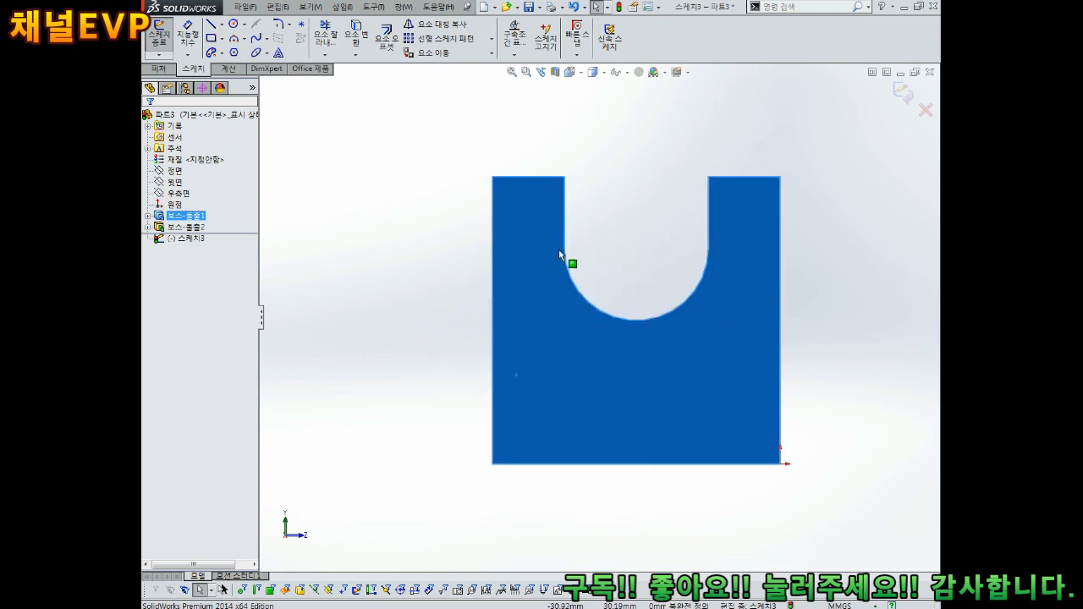
{"action": "scroll", "coordinate": [572, 248], "scroll_direction": "up", "scroll_amount": 2}
Sketch an open line profile about 33 mm high beside the part, with two upright arms and a square-bottomed notch between them.
{"action": "left_click", "coordinate": [211, 26]}
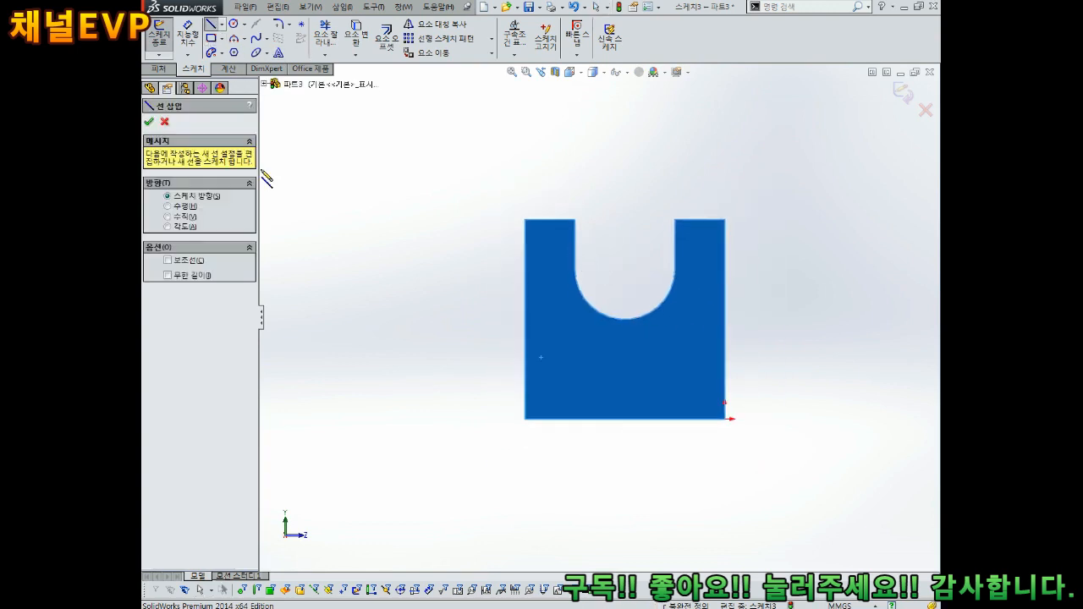
{"action": "left_click", "coordinate": [330, 399]}
{"action": "left_click", "coordinate": [330, 235]}
{"action": "left_click", "coordinate": [384, 234]}
{"action": "left_click", "coordinate": [383, 331]}
{"action": "left_click", "coordinate": [440, 331]}
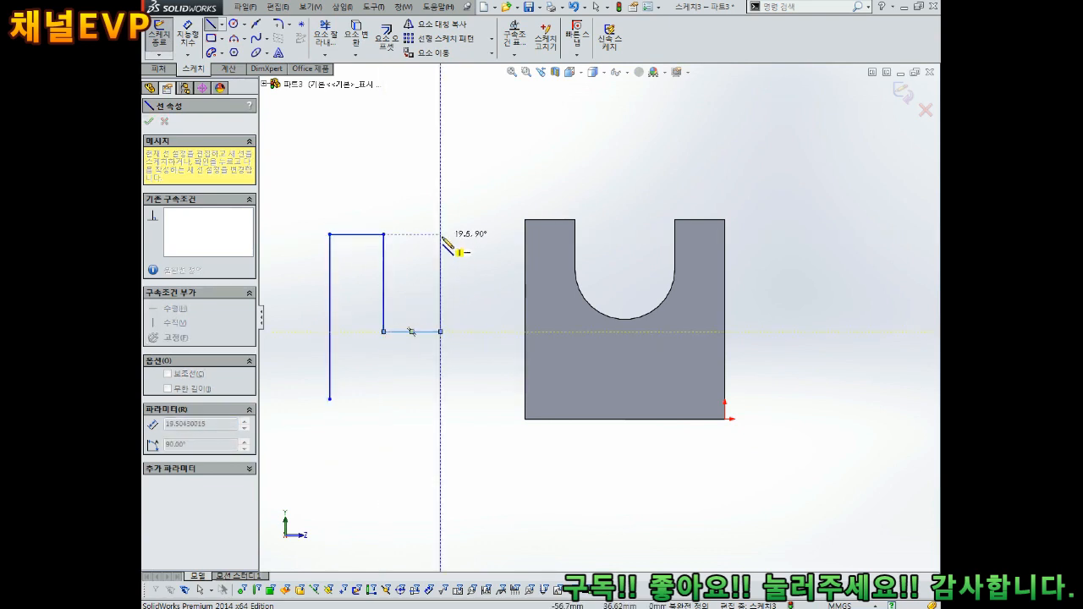
{"action": "left_click", "coordinate": [440, 234]}
{"action": "left_click", "coordinate": [492, 234]}
{"action": "left_click", "coordinate": [491, 399]}
{"action": "key", "text": "Escape"}
{"action": "scroll", "coordinate": [407, 346], "scroll_direction": "up", "scroll_amount": 2}
{"action": "scroll", "coordinate": [404, 340], "scroll_direction": "down", "scroll_amount": 3}
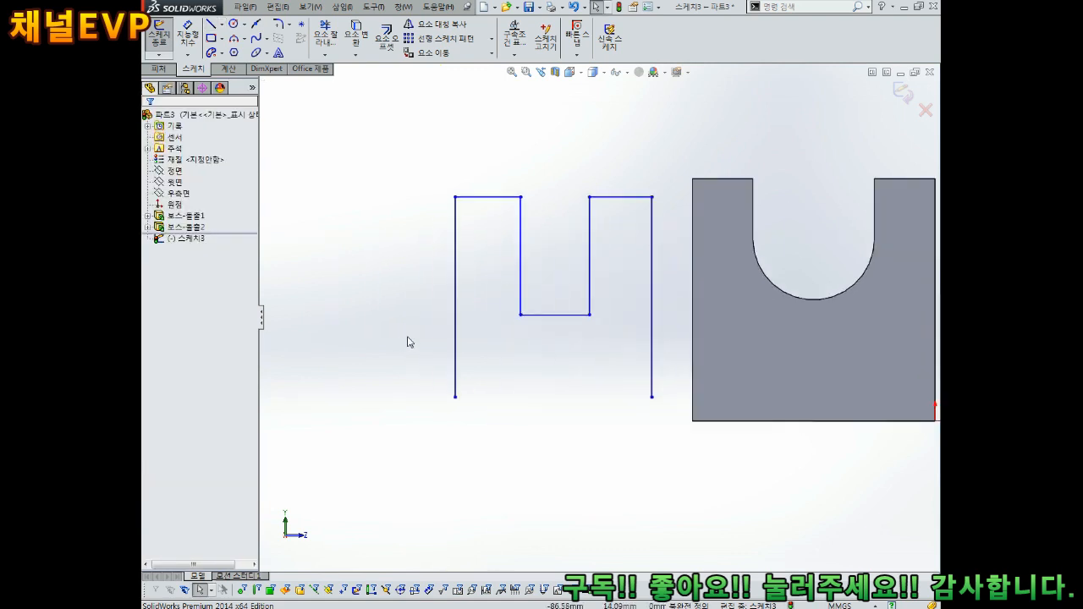
Dimension the profile's left outer vertical line at 30 mm.
{"action": "right_click_drag", "start_coordinate": [496, 274], "coordinate": [495, 231]}
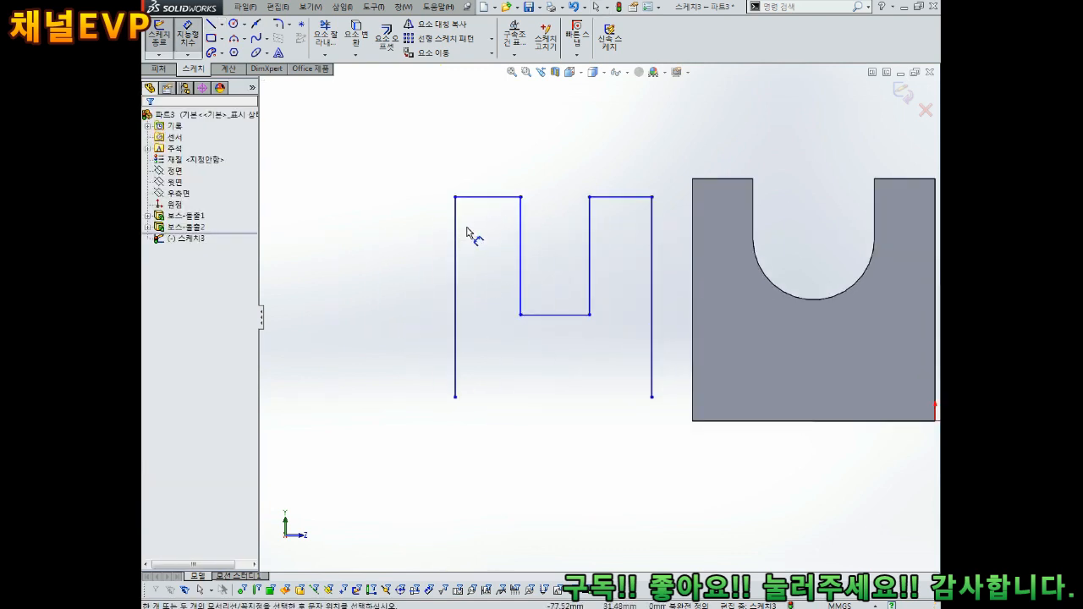
{"action": "left_click", "coordinate": [455, 265]}
{"action": "left_click", "coordinate": [379, 282]}
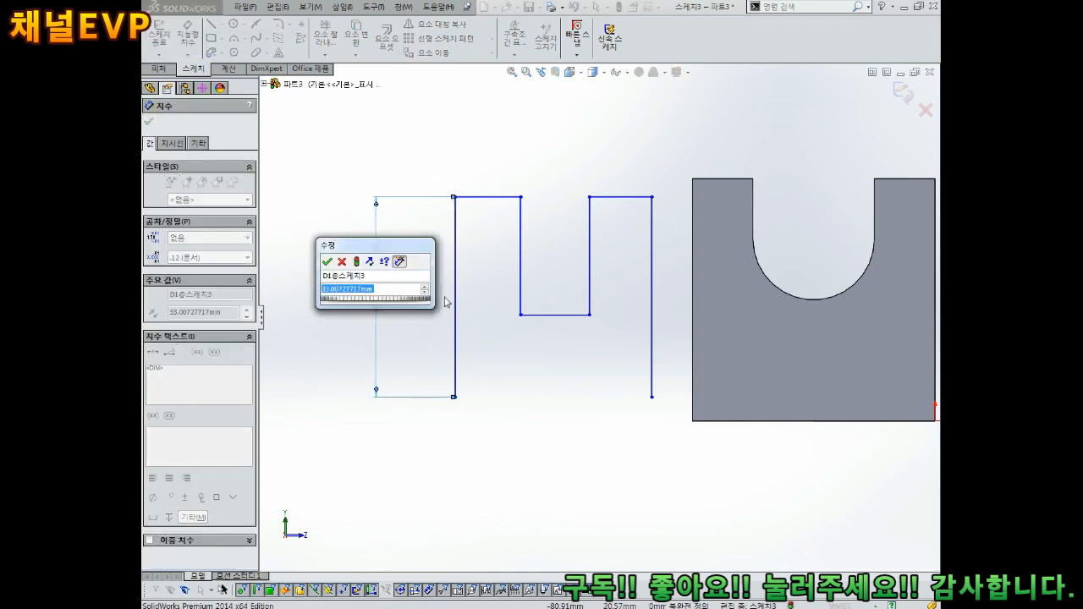
{"action": "type", "text": "30"}
{"action": "key", "text": "Return"}
{"action": "key", "text": "Escape"}
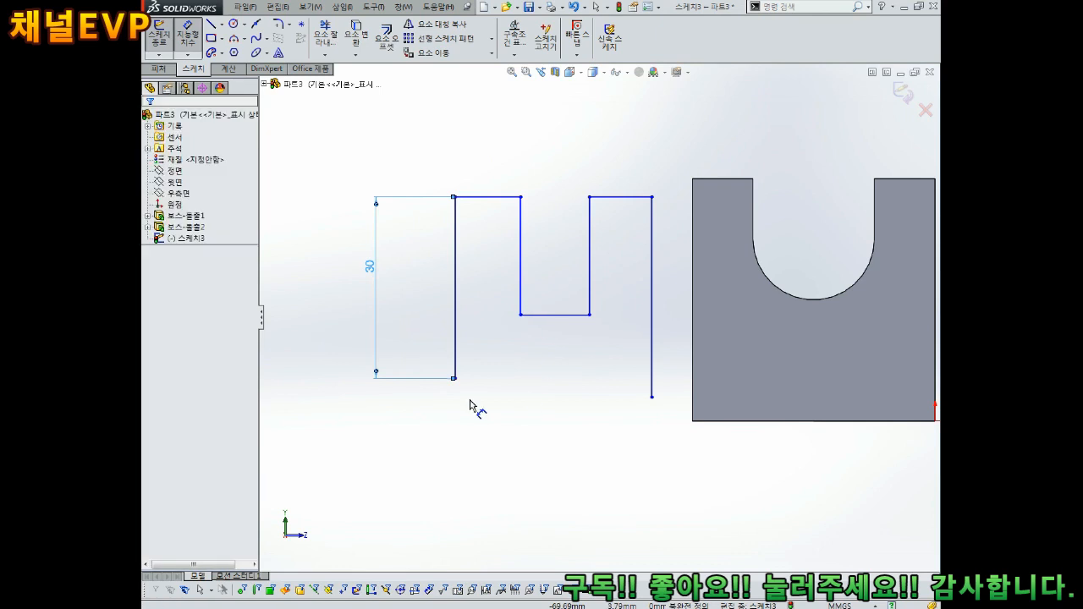
Add a horizontal relation between the lower endpoints of the two outer vertical lines.
{"action": "left_click", "coordinate": [456, 379]}
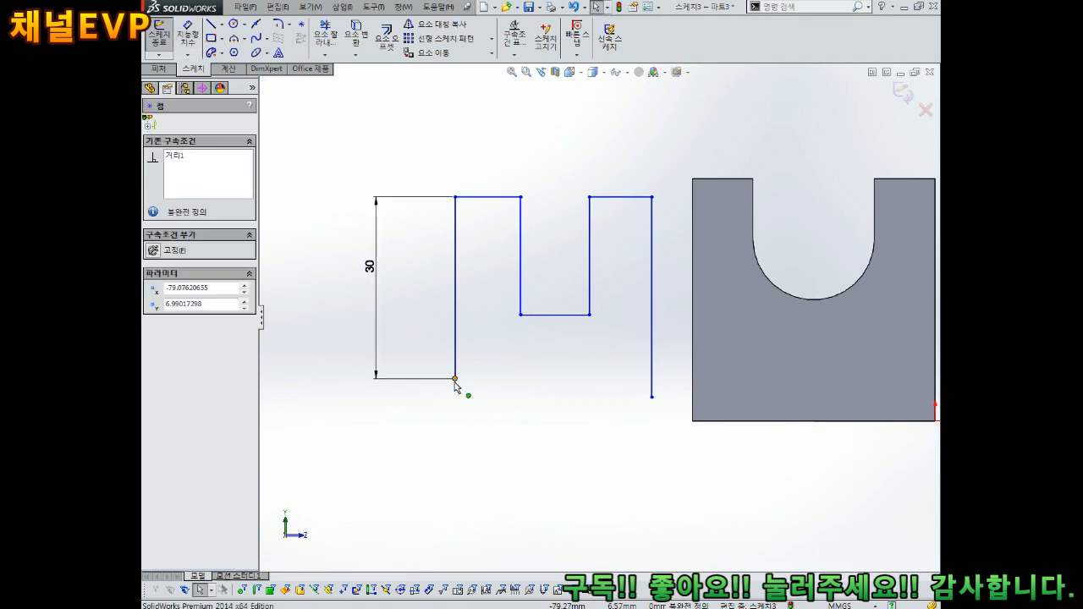
{"action": "left_click", "coordinate": [652, 396], "text": "ctrl"}
{"action": "left_click", "coordinate": [163, 320]}
{"action": "left_click", "coordinate": [499, 319]}
Dimension the top edges of both arms at 10 mm each.
{"action": "right_click_drag", "start_coordinate": [476, 361], "coordinate": [479, 301]}
{"action": "left_click", "coordinate": [507, 198]}
{"action": "left_click", "coordinate": [496, 162]}
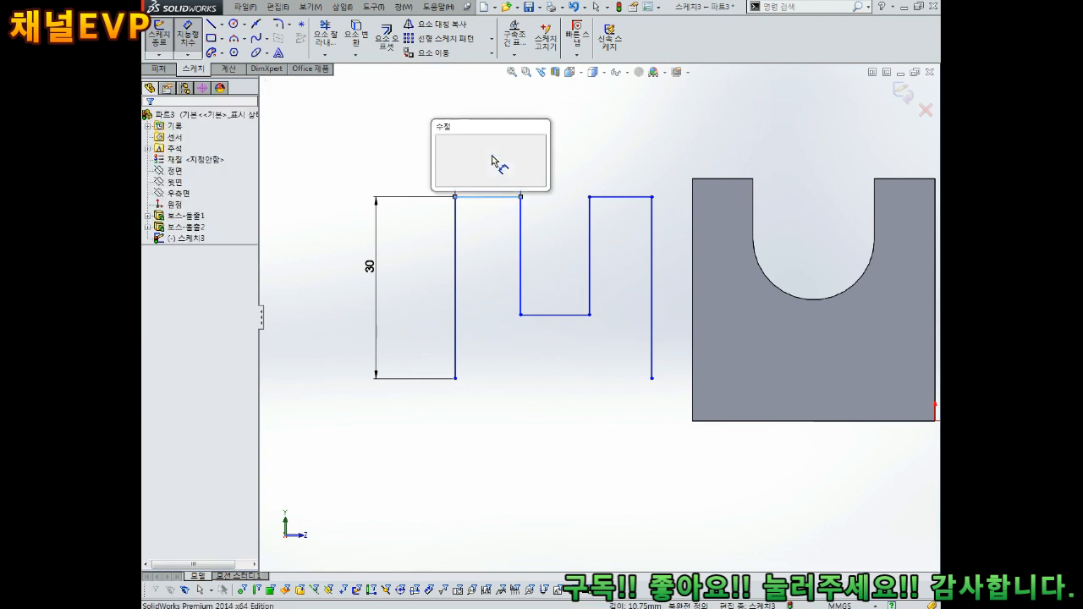
{"action": "key", "text": "Return"}
{"action": "left_click", "coordinate": [622, 199]}
{"action": "left_click", "coordinate": [633, 166]}
{"action": "type", "text": "10"}
{"action": "key", "text": "Return"}
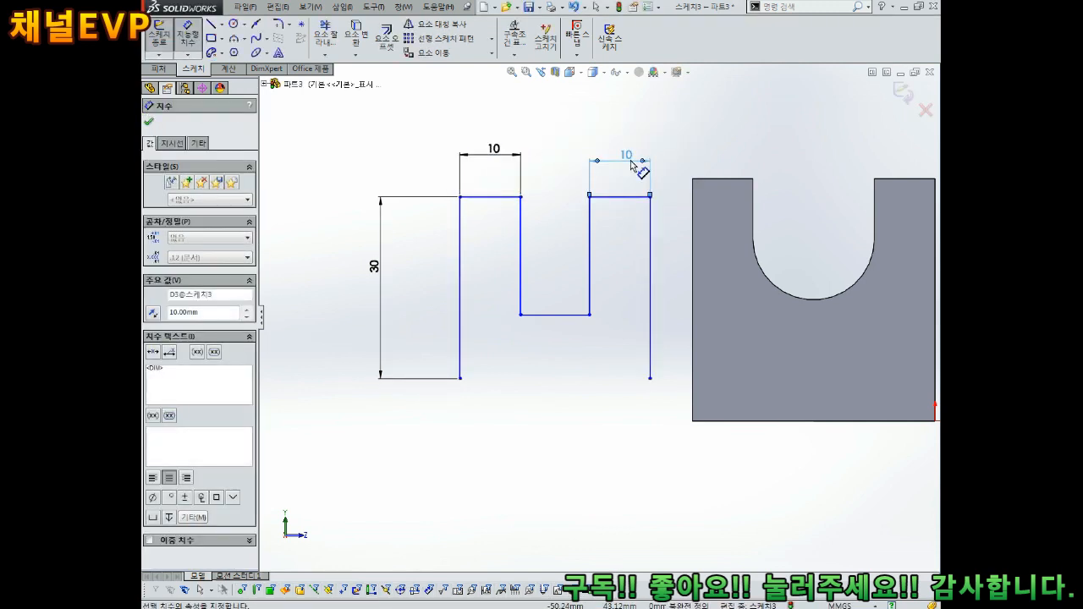
Dimension the distance between the profile's two lower endpoints at 40 mm.
{"action": "left_click", "coordinate": [460, 379]}
{"action": "left_click", "coordinate": [650, 378]}
{"action": "left_click", "coordinate": [575, 415]}
{"action": "type", "text": "40"}
{"action": "key", "text": "Return"}
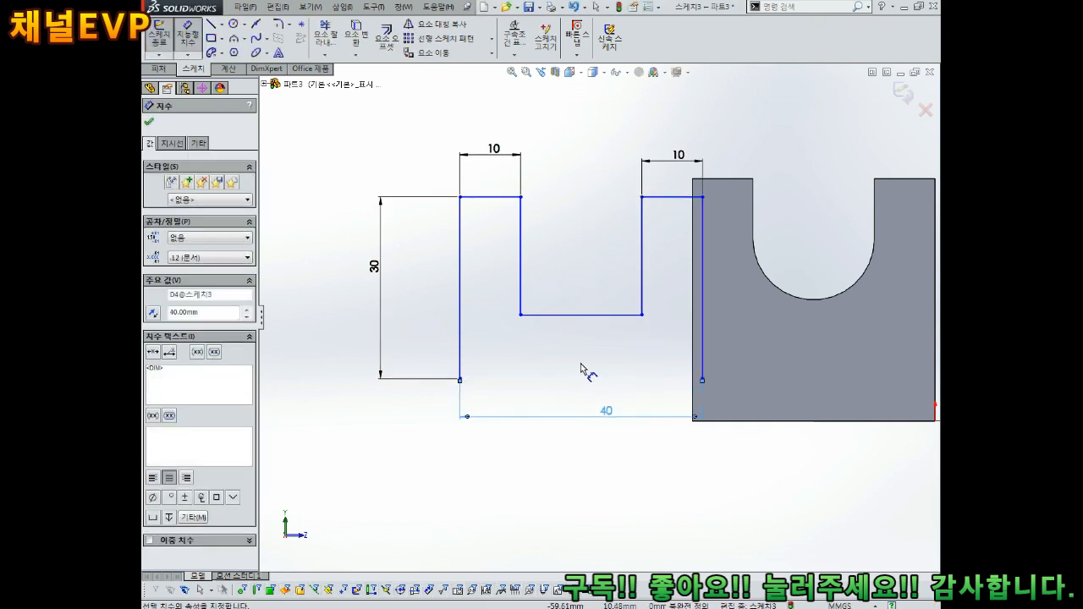
{"action": "key", "text": "Escape"}
{"action": "key", "text": "Escape"}
Move the profile clear of the solid part and fix its lower left endpoint in place.
{"action": "left_click_drag", "start_coordinate": [460, 197], "coordinate": [394, 198]}
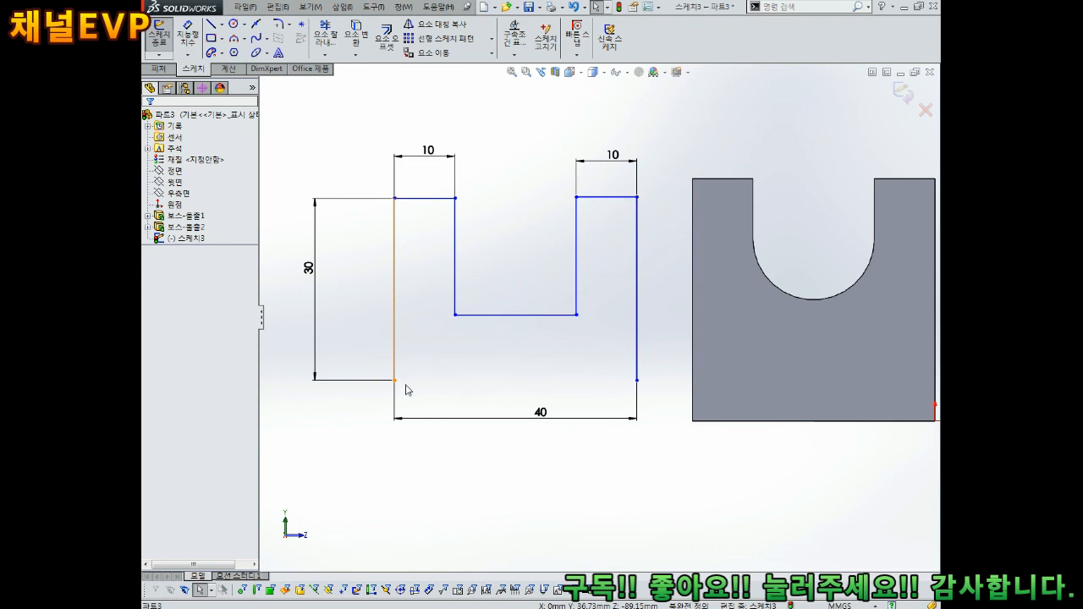
{"action": "left_click", "coordinate": [394, 380]}
{"action": "left_click", "coordinate": [152, 252]}
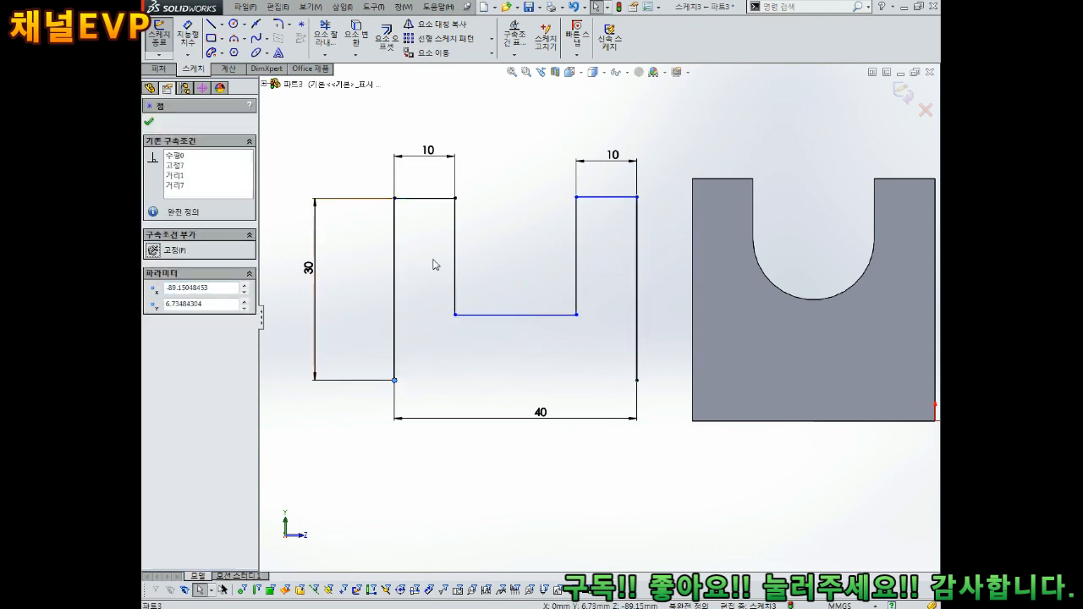
{"action": "key", "text": "Escape"}
Make the inner top corners of the two arms level with a horizontal relation.
{"action": "right_click_drag", "start_coordinate": [519, 261], "coordinate": [526, 201]}
{"action": "key", "text": "Escape"}
{"action": "left_click", "coordinate": [577, 197]}
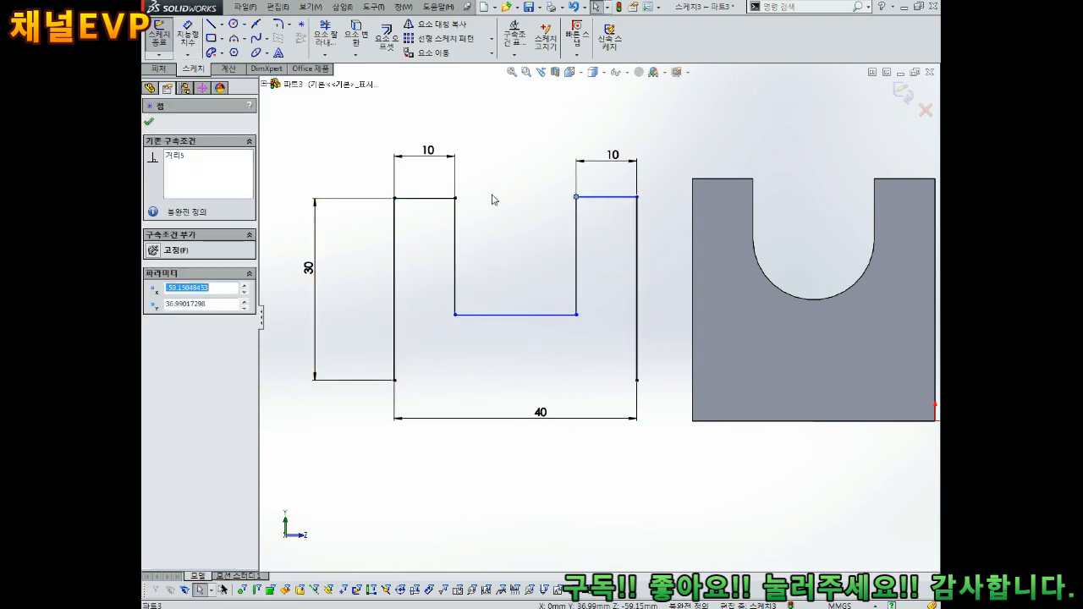
{"action": "left_click", "coordinate": [455, 199], "text": "ctrl"}
{"action": "left_click", "coordinate": [152, 327]}
{"action": "key", "text": "Escape"}
Dimension the notch's right vertical side at 20 mm.
{"action": "right_click_drag", "start_coordinate": [551, 365], "coordinate": [555, 310]}
{"action": "left_click", "coordinate": [577, 252]}
{"action": "left_click", "coordinate": [616, 256]}
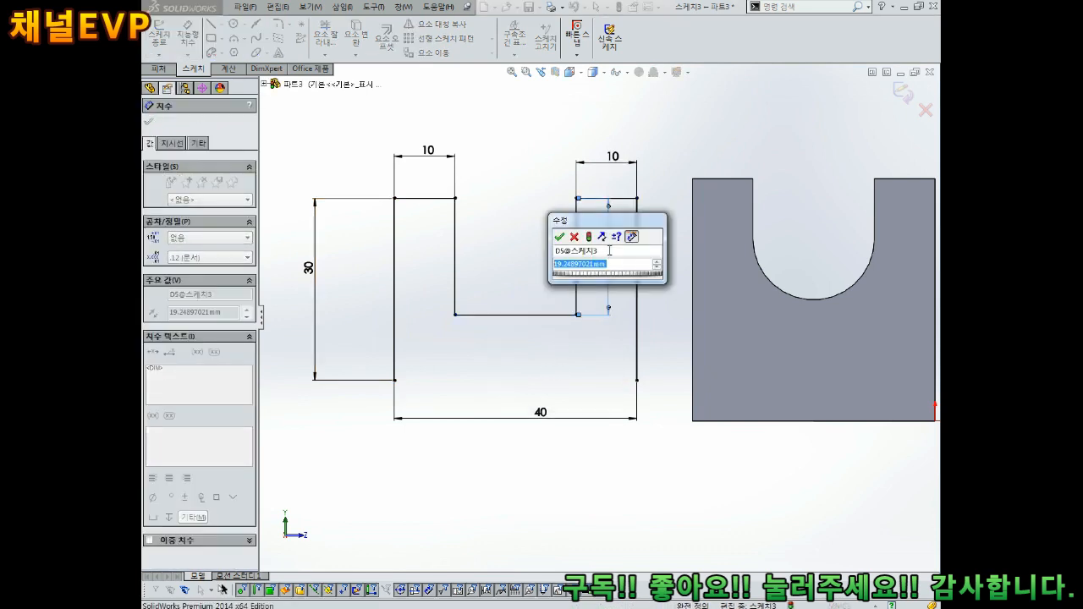
{"action": "type", "text": "20"}
{"action": "key", "text": "Return"}
{"action": "left_click", "coordinate": [201, 590]}
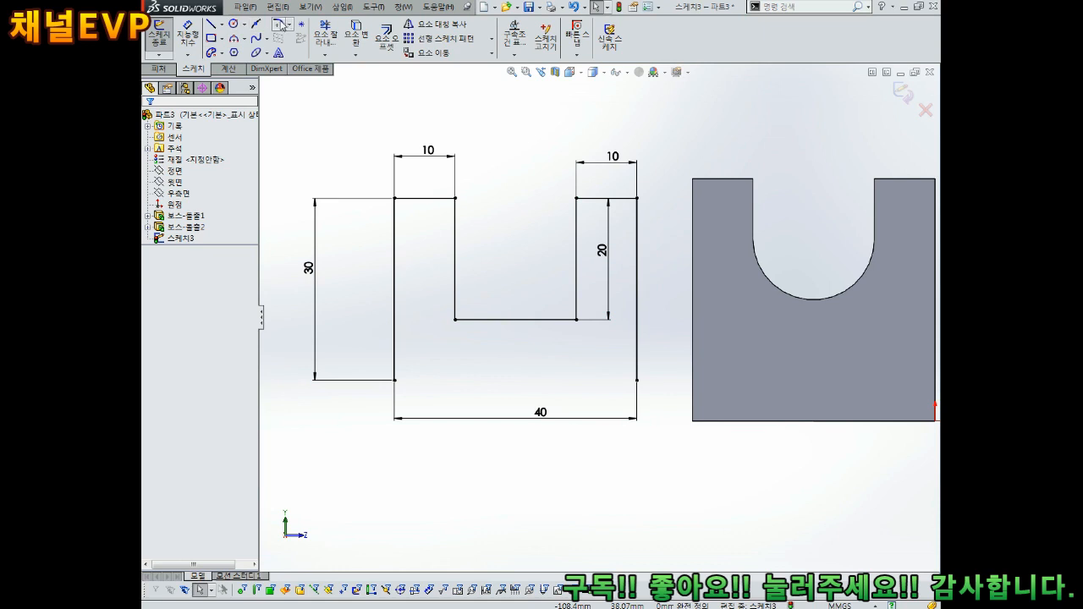
Apply a 10 mm sketch fillet to the notch's lower left corner.
{"action": "left_click", "coordinate": [279, 25]}
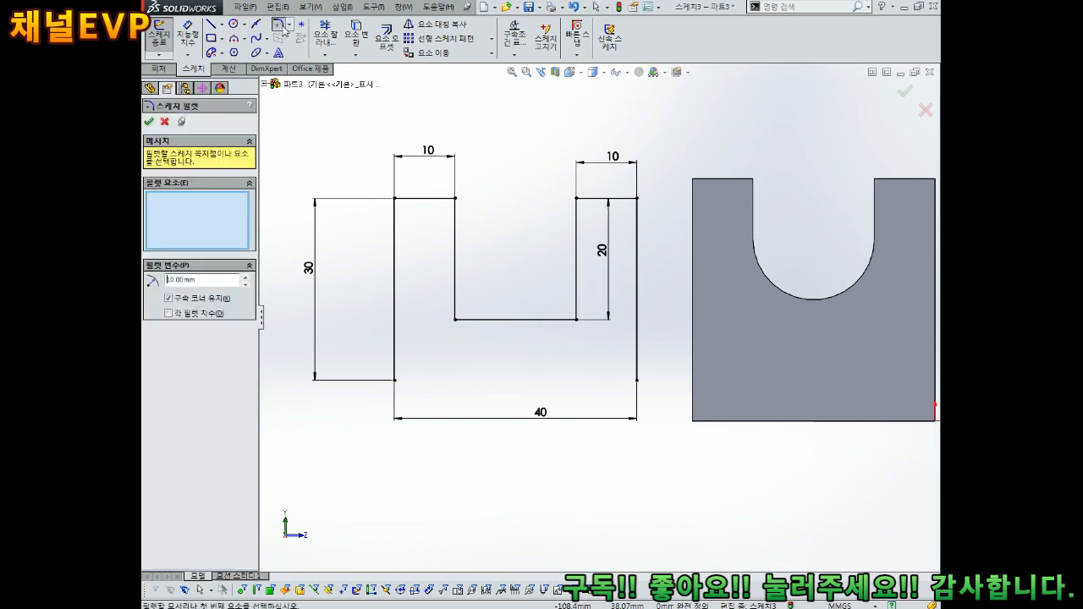
{"action": "left_click", "coordinate": [485, 322]}
{"action": "left_click", "coordinate": [455, 282]}
{"action": "left_click", "coordinate": [150, 123]}
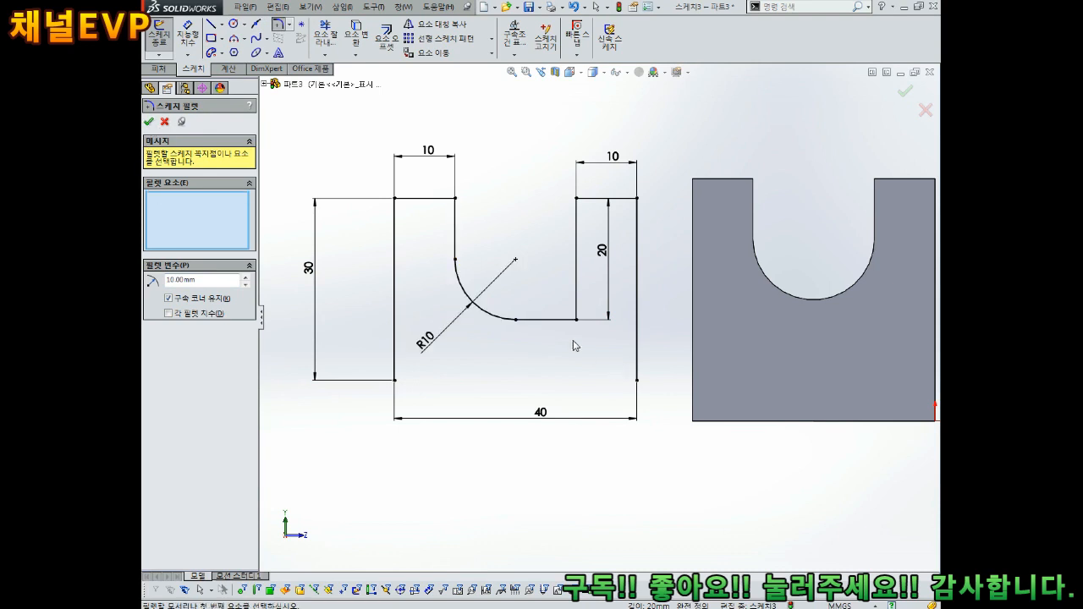
Round the notch's lower right corner with a sketch fillet of 9.999 mm radius.
{"action": "left_click", "coordinate": [546, 320]}
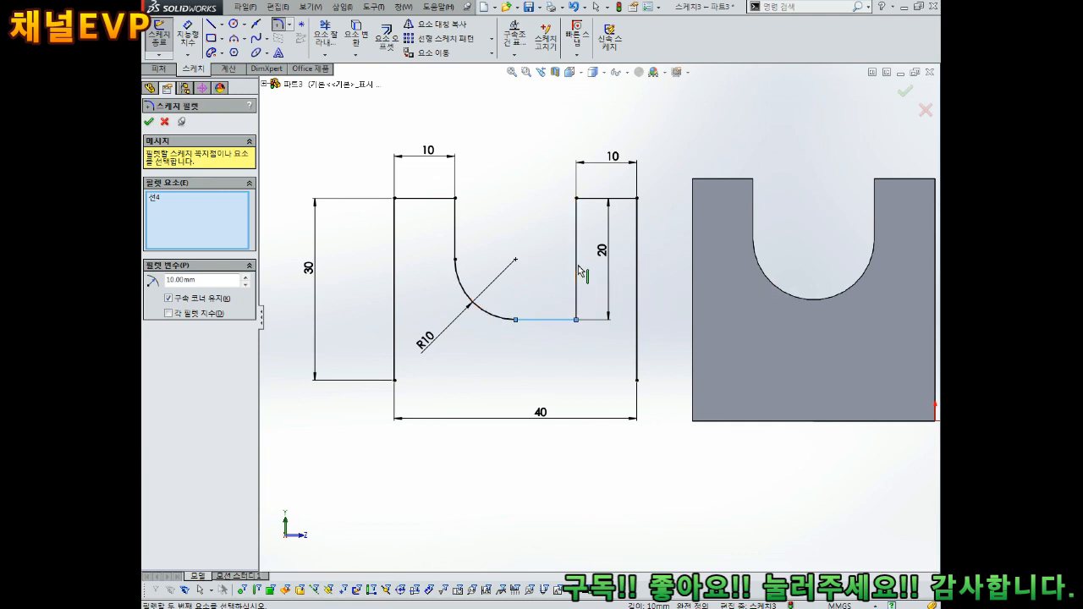
{"action": "left_click", "coordinate": [149, 121]}
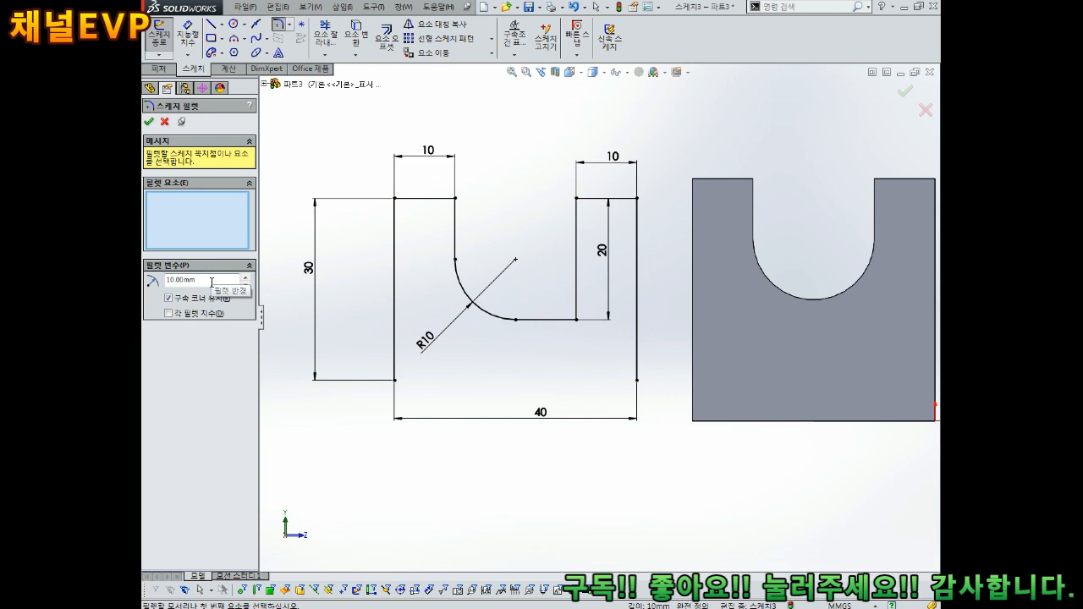
{"action": "type", "text": "9.999"}
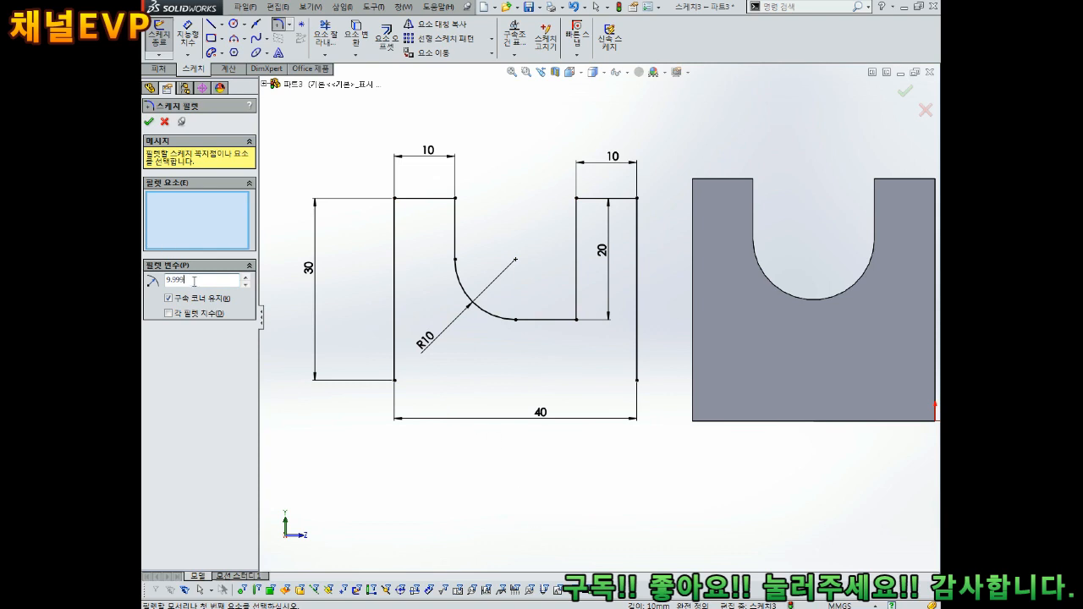
{"action": "left_click", "coordinate": [553, 323]}
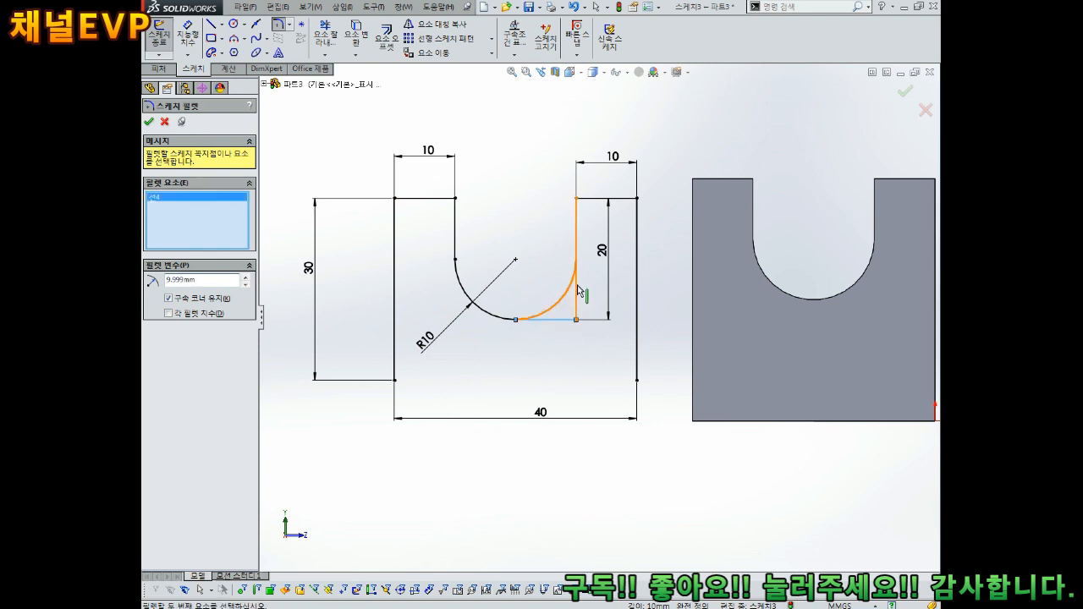
{"action": "left_click", "coordinate": [149, 122]}
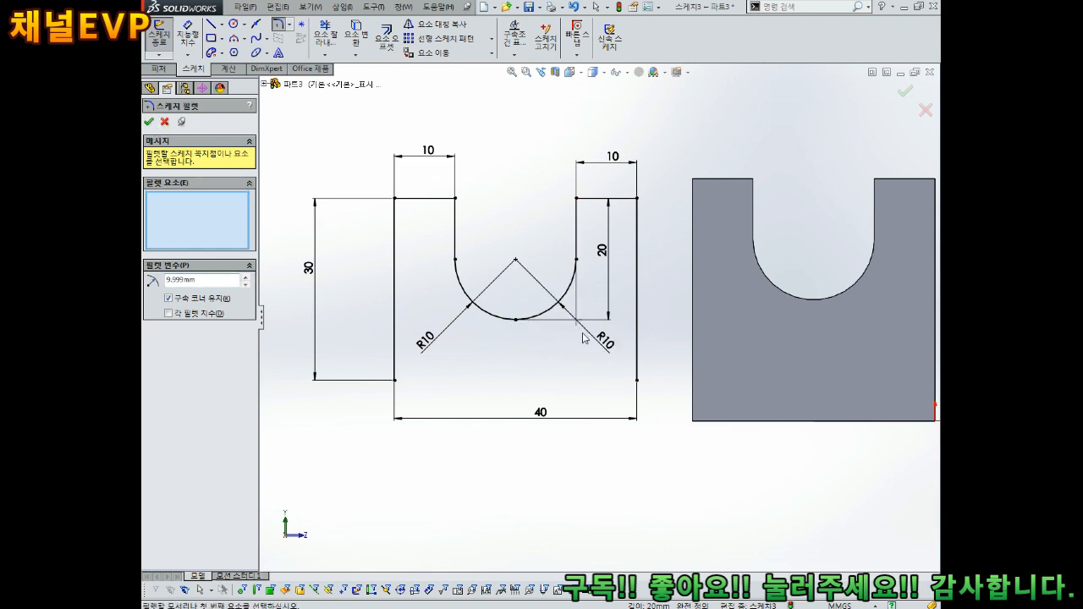
{"action": "key", "text": "Escape"}
Reposition the right arc's radius dimension below the arc and inspect where the two fillets meet.
{"action": "left_click_drag", "start_coordinate": [604, 342], "coordinate": [580, 363]}
{"action": "left_click", "coordinate": [485, 370]}
{"action": "scroll", "coordinate": [522, 303], "scroll_direction": "down", "scroll_amount": 3}
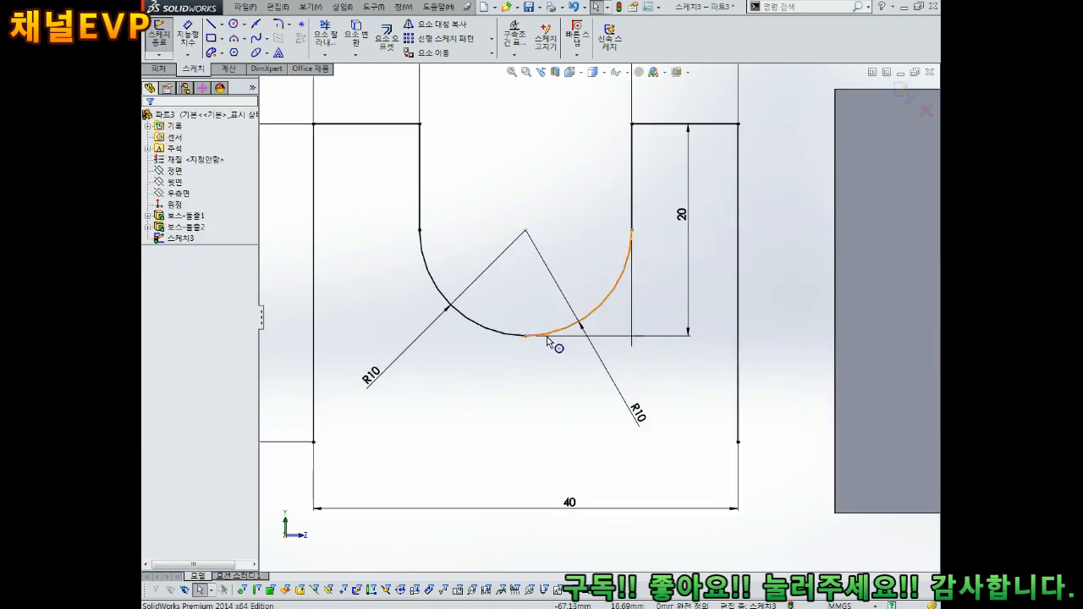
Undo both sketch fillets so the notch has square lower corners again.
{"action": "scroll", "coordinate": [547, 341], "scroll_direction": "up", "scroll_amount": 2}
{"action": "left_click_drag", "start_coordinate": [312, 280], "coordinate": [364, 284]}
{"action": "key", "text": "ctrl+z"}
{"action": "key", "text": "ctrl+z"}
{"action": "key", "text": "ctrl+z"}
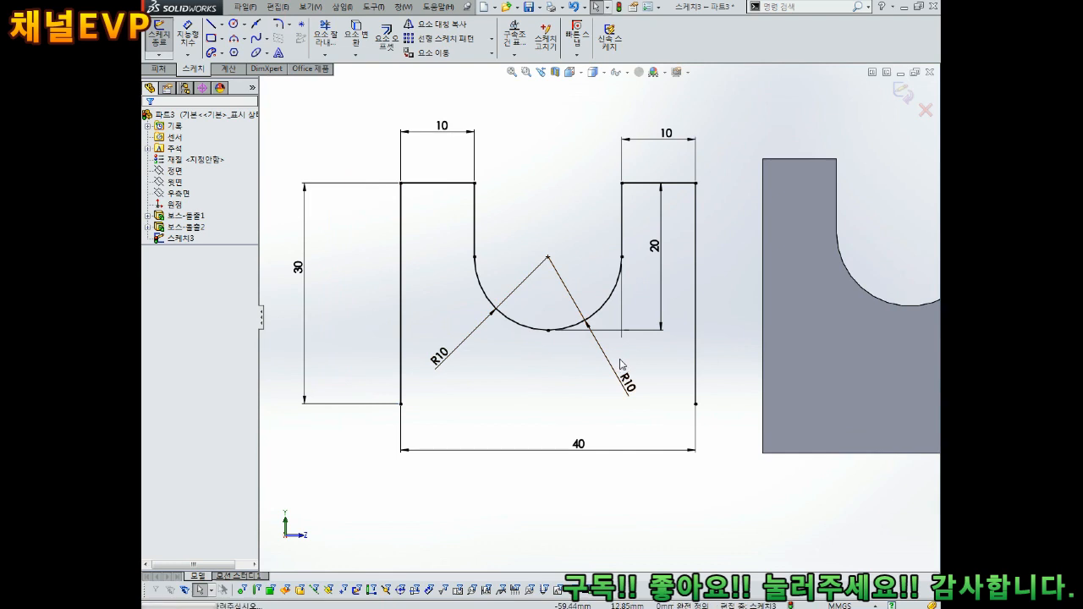
{"action": "key", "text": "ctrl+z"}
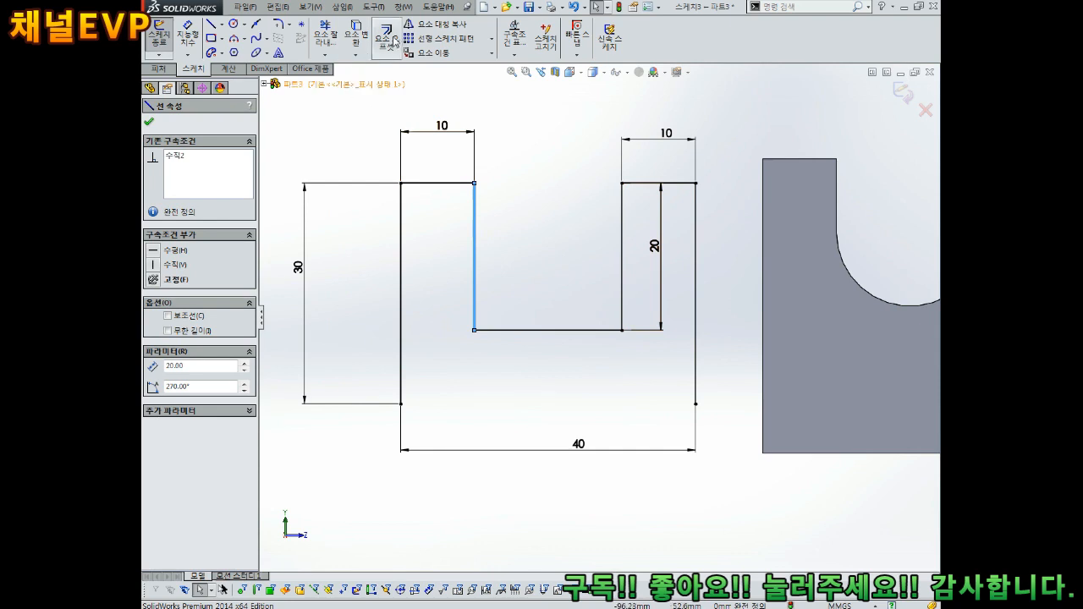
Round both lower corners of the notch with 9.999 mm sketch fillets in a single Fillet command.
{"action": "left_click", "coordinate": [278, 24]}
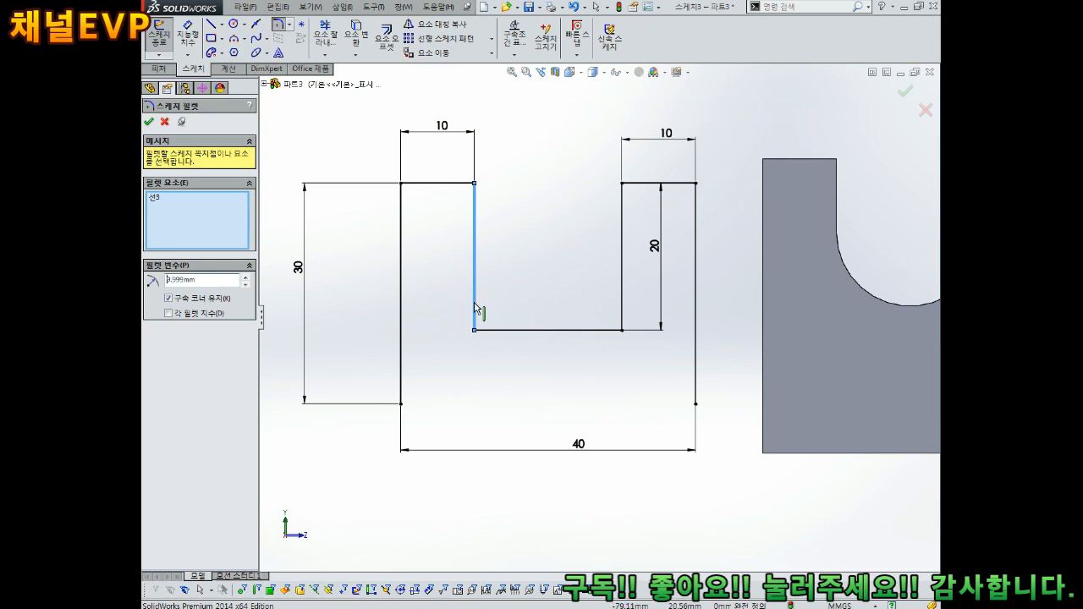
{"action": "left_click", "coordinate": [524, 332]}
{"action": "left_click", "coordinate": [526, 331]}
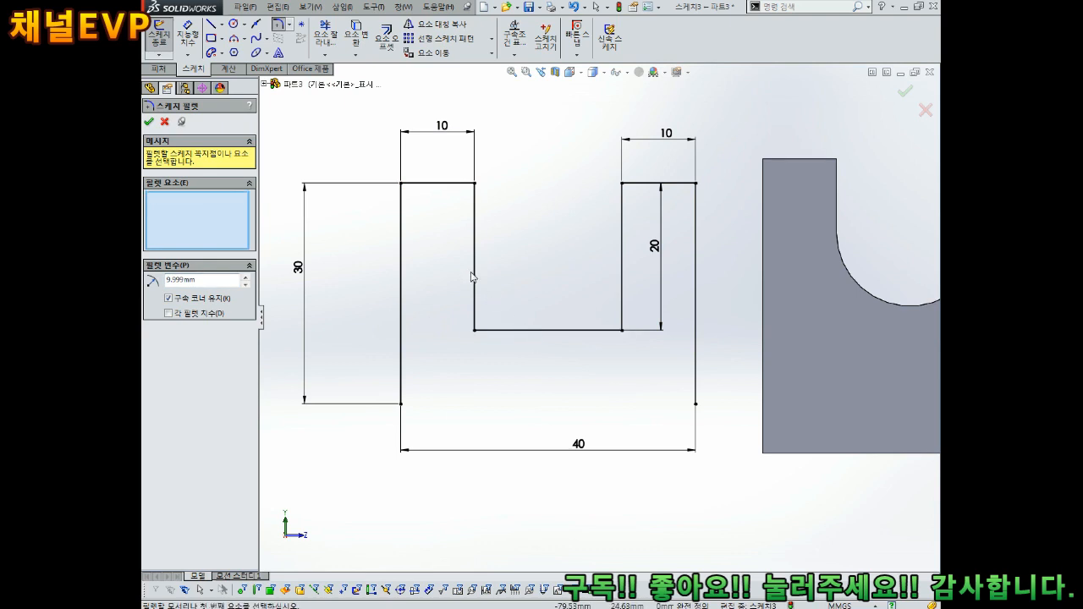
{"action": "left_click", "coordinate": [472, 277]}
{"action": "left_click", "coordinate": [535, 329]}
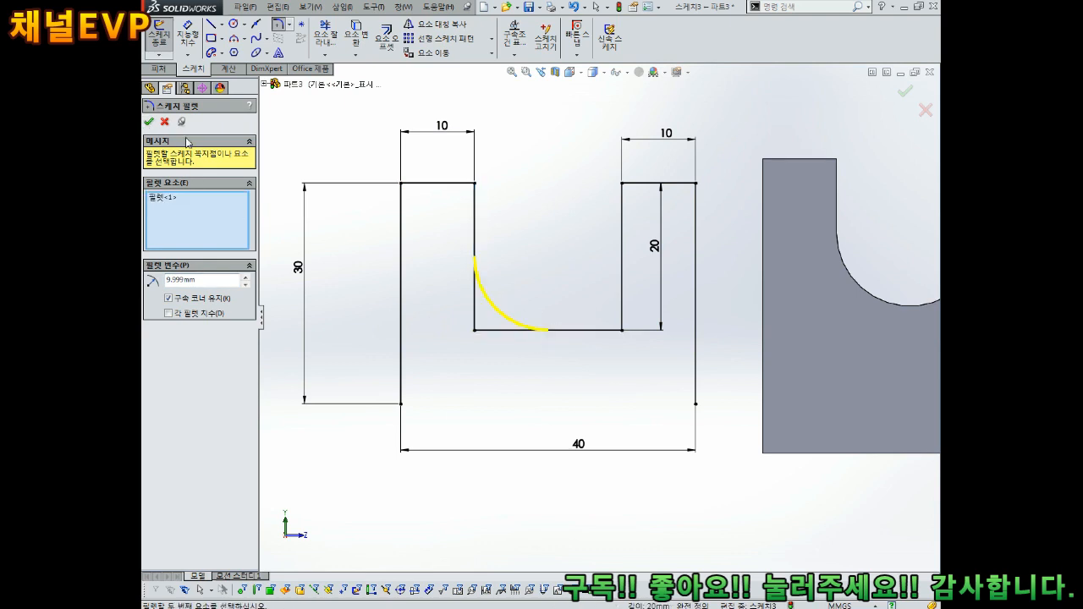
{"action": "left_click", "coordinate": [589, 335]}
{"action": "left_click", "coordinate": [624, 265]}
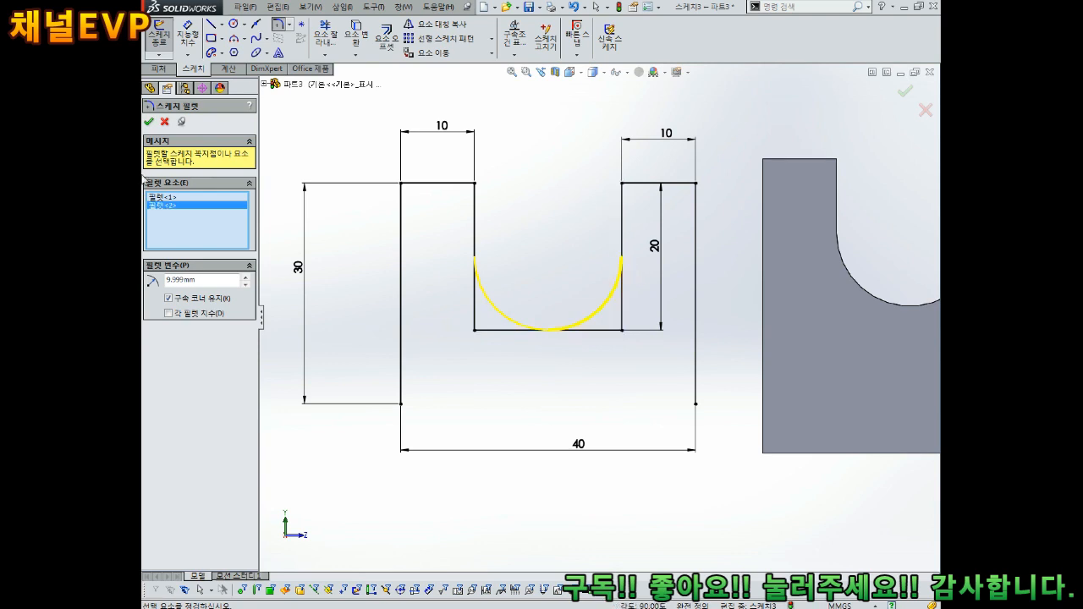
{"action": "left_click", "coordinate": [149, 125]}
{"action": "key", "text": "Escape"}
Place the fillet radius dimension at the arc's lower left and compare the profile with the slotted upright.
{"action": "left_click_drag", "start_coordinate": [659, 366], "coordinate": [448, 353]}
{"action": "left_click", "coordinate": [552, 374]}
{"action": "scroll", "coordinate": [555, 375], "scroll_direction": "up", "scroll_amount": 5}
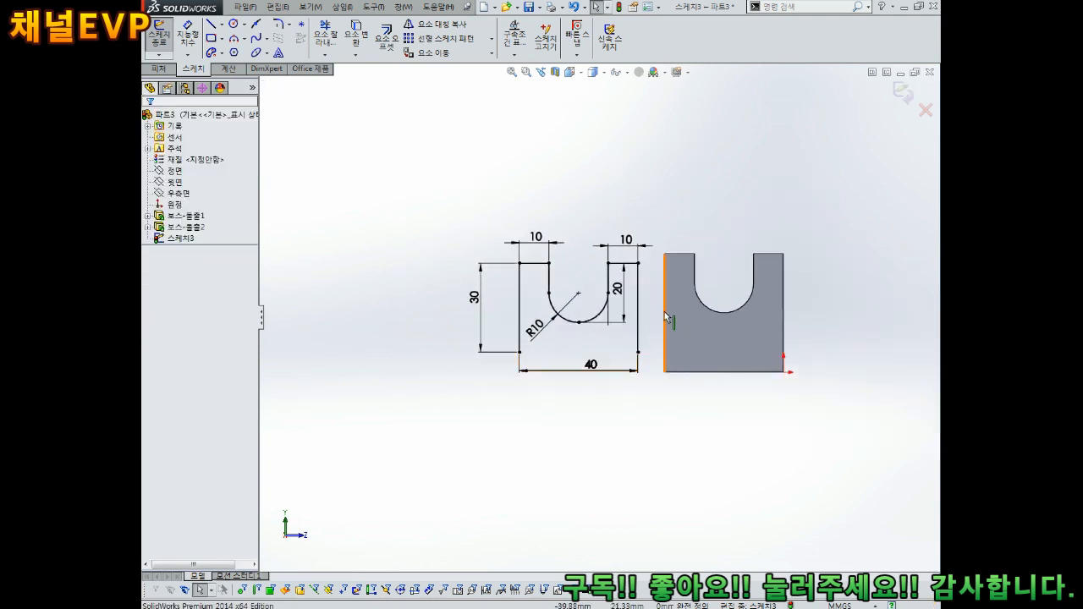
{"action": "scroll", "coordinate": [664, 310], "scroll_direction": "down", "scroll_amount": 3}
{"action": "scroll", "coordinate": [613, 343], "scroll_direction": "up", "scroll_amount": 1}
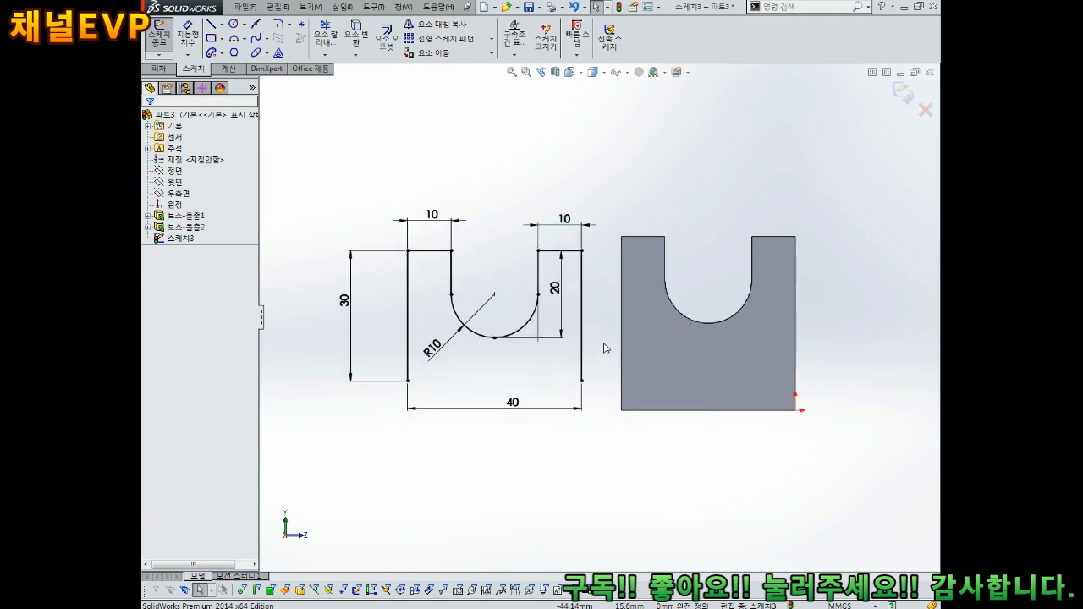
Delete the entire practice profile with its dimensions and exit the sketch.
{"action": "left_click_drag", "start_coordinate": [596, 174], "coordinate": [327, 464]}
{"action": "key", "text": "Delete"}
{"action": "middle_click_drag", "start_coordinate": [565, 423], "coordinate": [764, 374]}
{"action": "scroll", "coordinate": [764, 374], "scroll_direction": "down", "scroll_amount": 3}
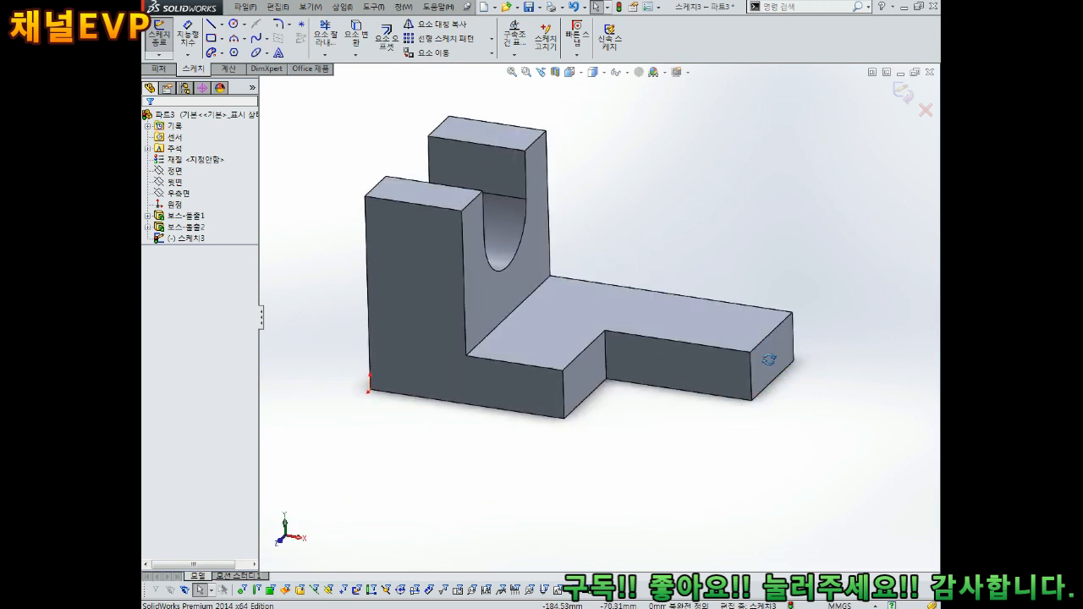
{"action": "left_click", "coordinate": [719, 335]}
{"action": "left_click", "coordinate": [773, 261]}
{"action": "left_click", "coordinate": [733, 325]}
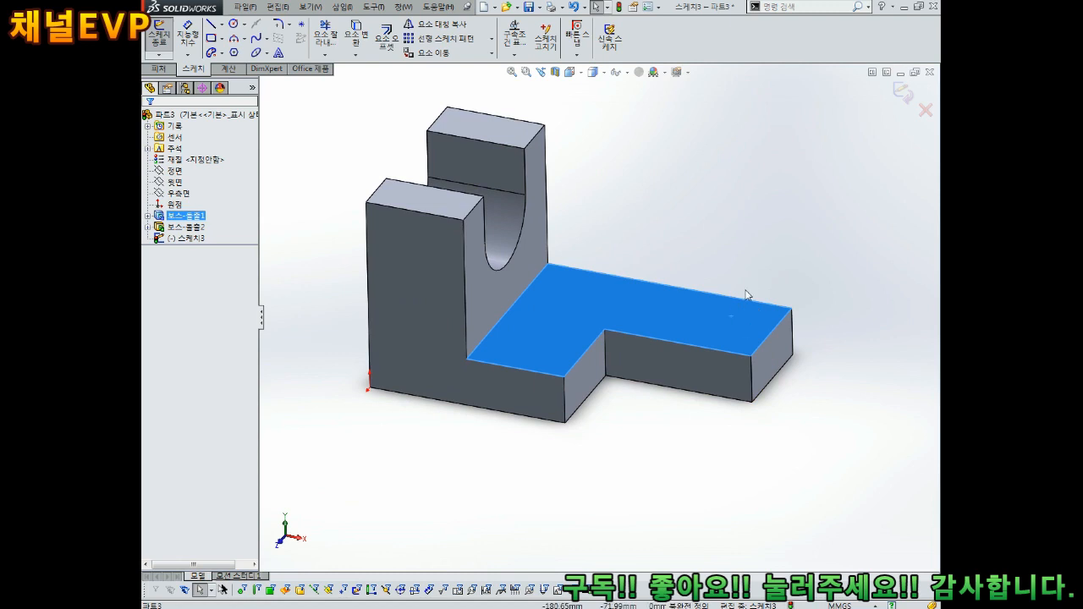
{"action": "left_click", "coordinate": [759, 264]}
{"action": "left_click", "coordinate": [905, 93]}
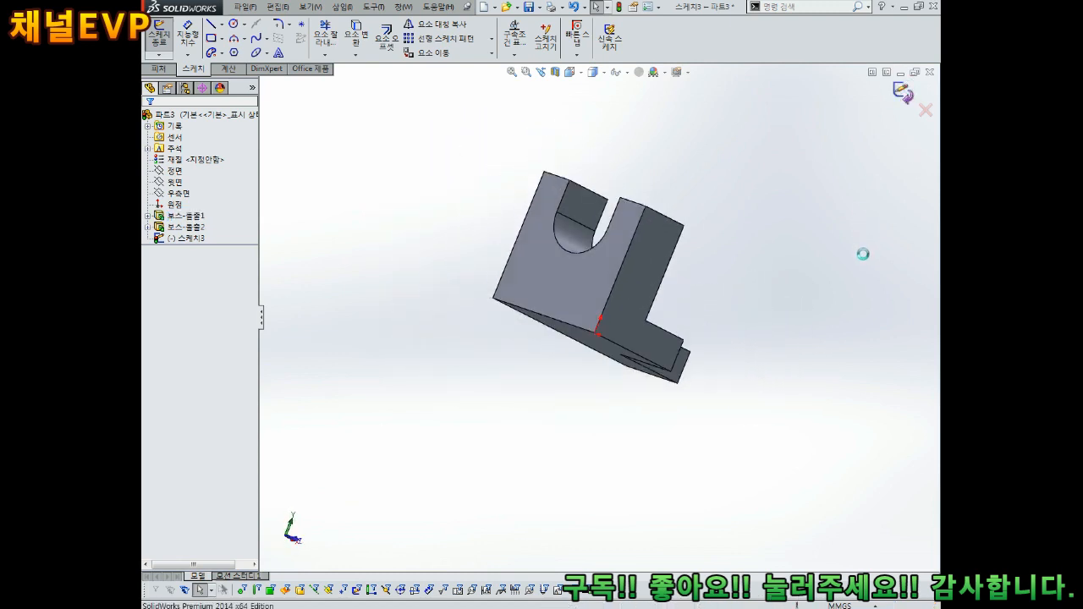
Sketch a rectangle about 12 mm long across the full width of the arm's outer end on the base's top face.
{"action": "middle_click_drag", "start_coordinate": [723, 316], "coordinate": [810, 296]}
{"action": "scroll", "coordinate": [810, 296], "scroll_direction": "down", "scroll_amount": 3}
{"action": "left_click", "coordinate": [619, 304]}
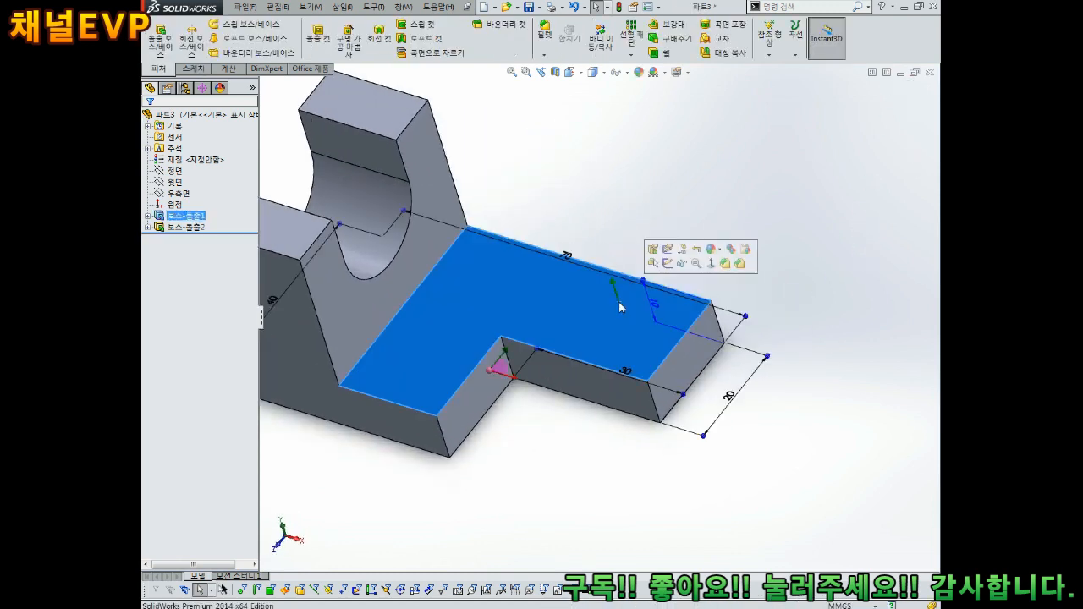
{"action": "left_click", "coordinate": [668, 257]}
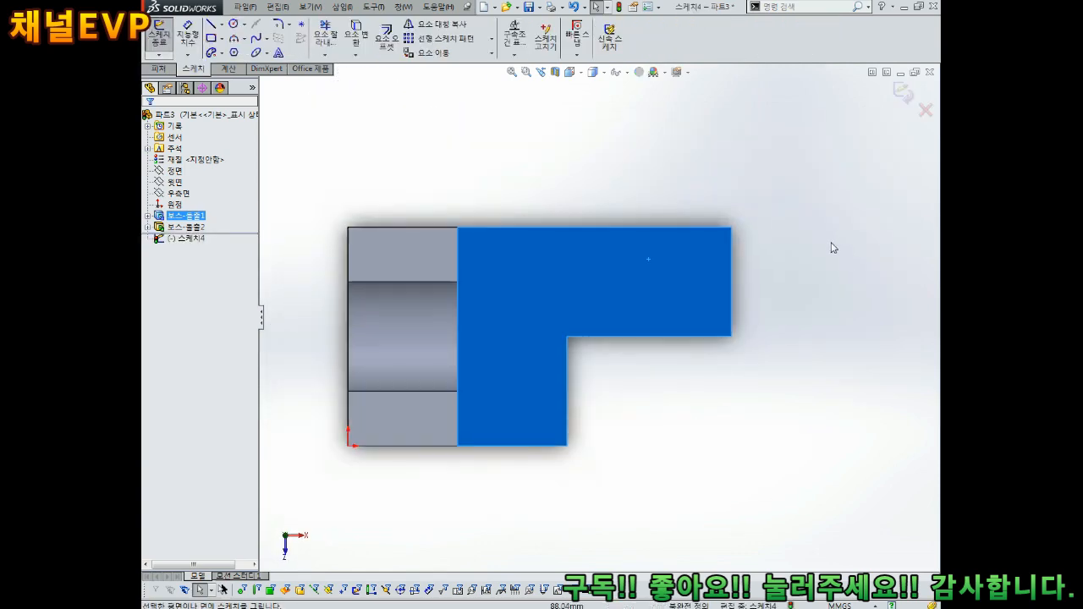
{"action": "left_click", "coordinate": [211, 38]}
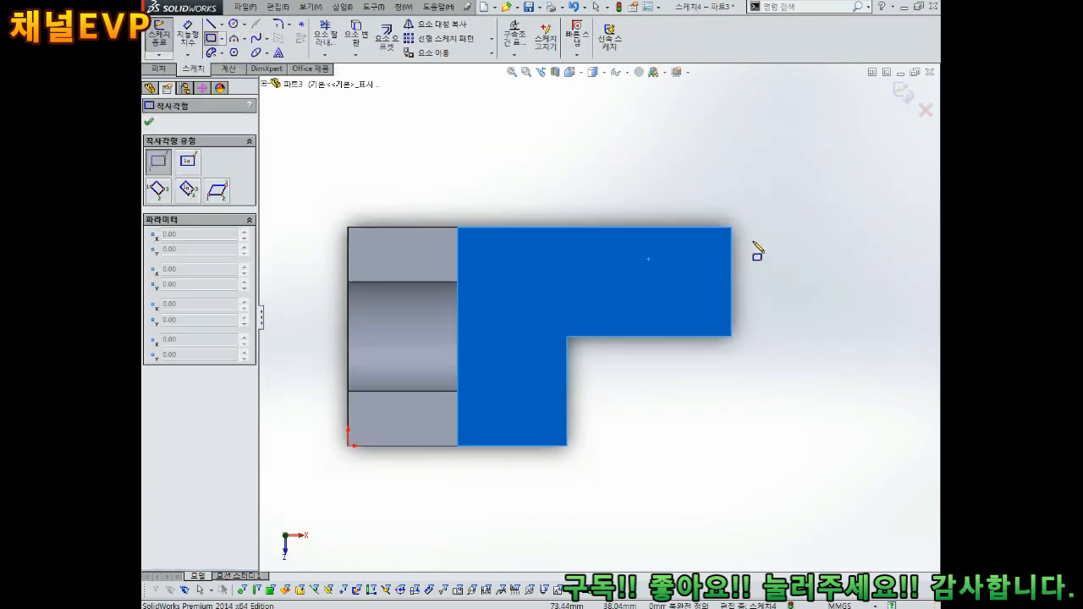
{"action": "left_click", "coordinate": [731, 227]}
{"action": "left_click", "coordinate": [668, 338]}
{"action": "right_click_drag", "start_coordinate": [725, 415], "coordinate": [728, 382]}
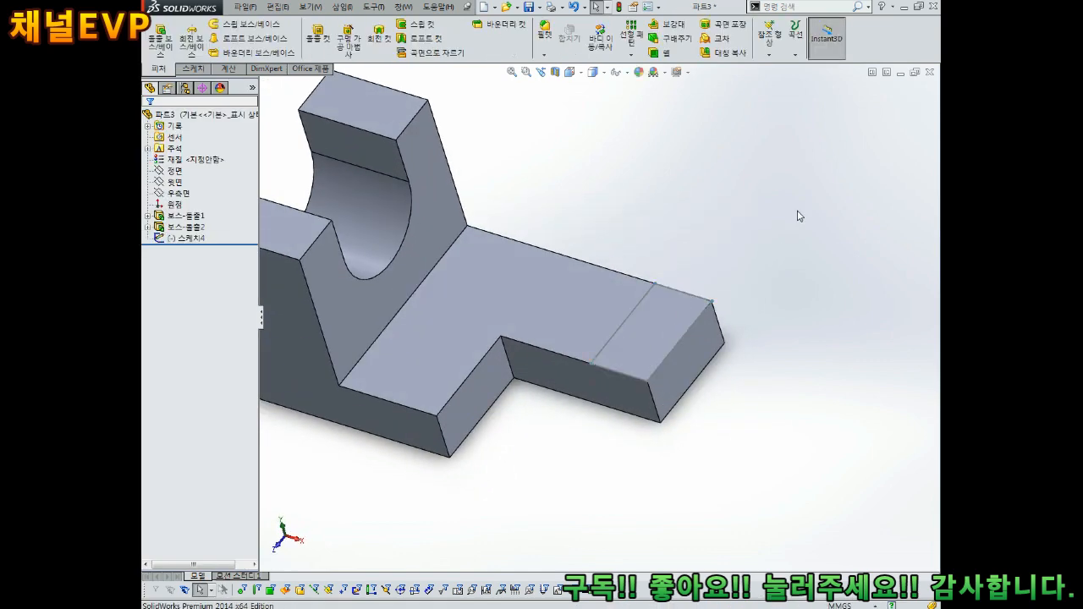
Reopen the rectangle's sketch, dimension its side along the arm at 10 mm, and exit the sketch.
{"action": "right_click", "coordinate": [188, 238]}
{"action": "left_click", "coordinate": [200, 207]}
{"action": "right_click_drag", "start_coordinate": [771, 447], "coordinate": [770, 391]}
{"action": "left_click", "coordinate": [687, 297]}
{"action": "left_click", "coordinate": [715, 244]}
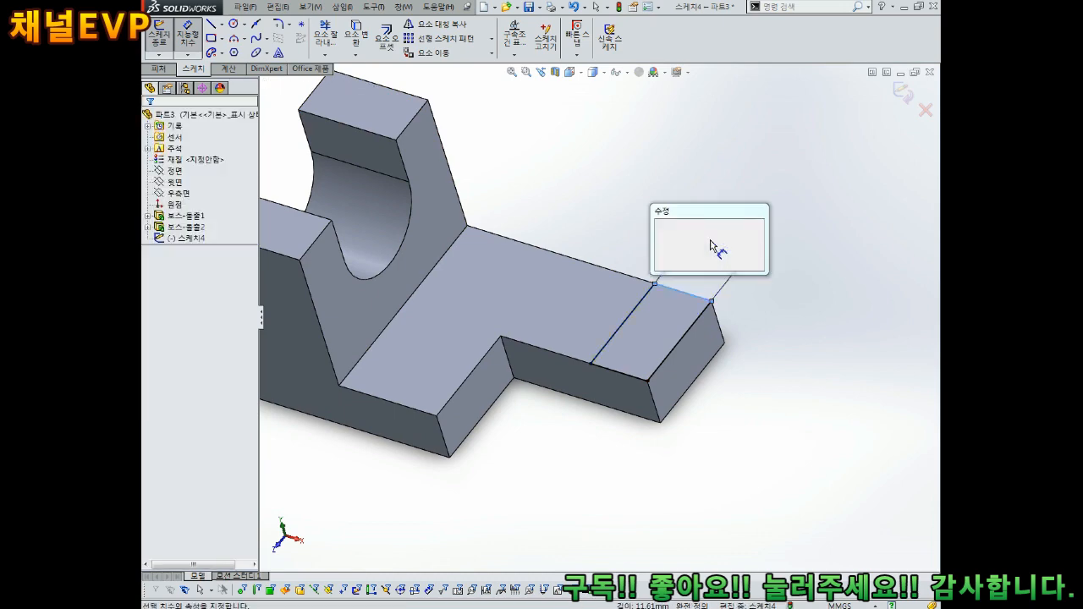
{"action": "key", "text": "Return"}
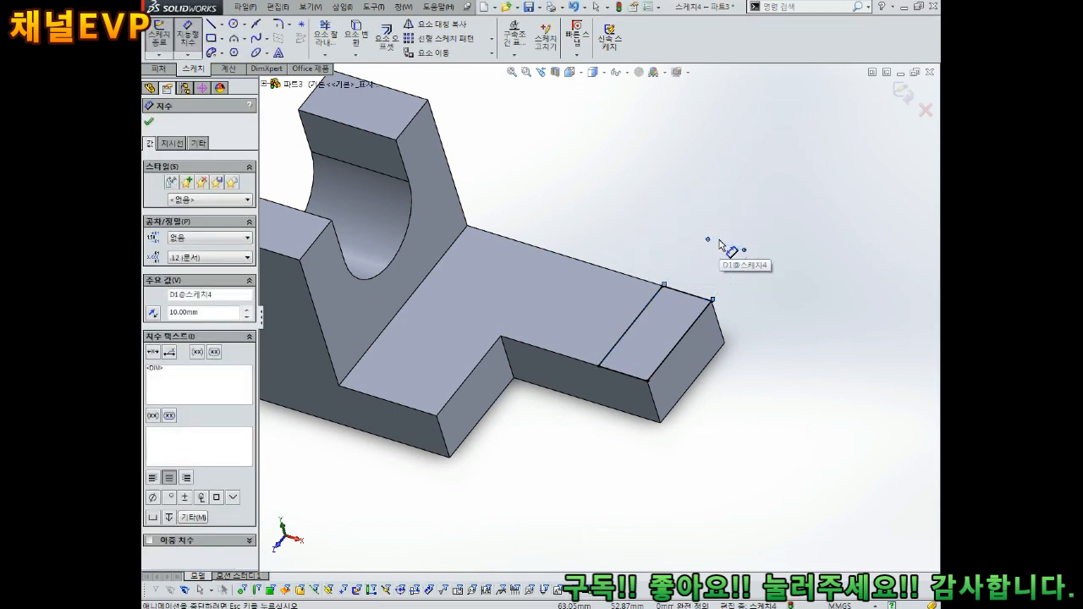
{"action": "key", "text": "ctrl+8"}
{"action": "key", "text": "Escape"}
{"action": "left_click_drag", "start_coordinate": [756, 177], "coordinate": [769, 219]}
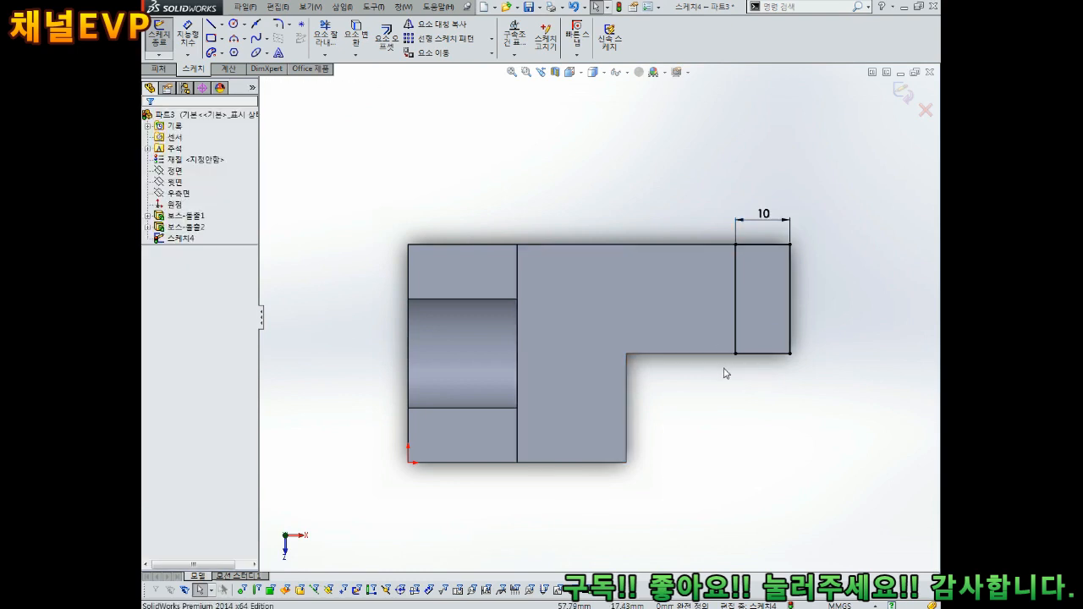
{"action": "mouse_move", "coordinate": [725, 374]}
{"action": "middle_mouse_down"}
{"action": "mouse_move", "coordinate": [660, 312]}
{"action": "mouse_move", "coordinate": [672, 299]}
{"action": "mouse_move", "coordinate": [619, 314]}
{"action": "mouse_move", "coordinate": [620, 331]}
{"action": "middle_mouse_up"}
{"action": "left_click", "coordinate": [904, 95]}
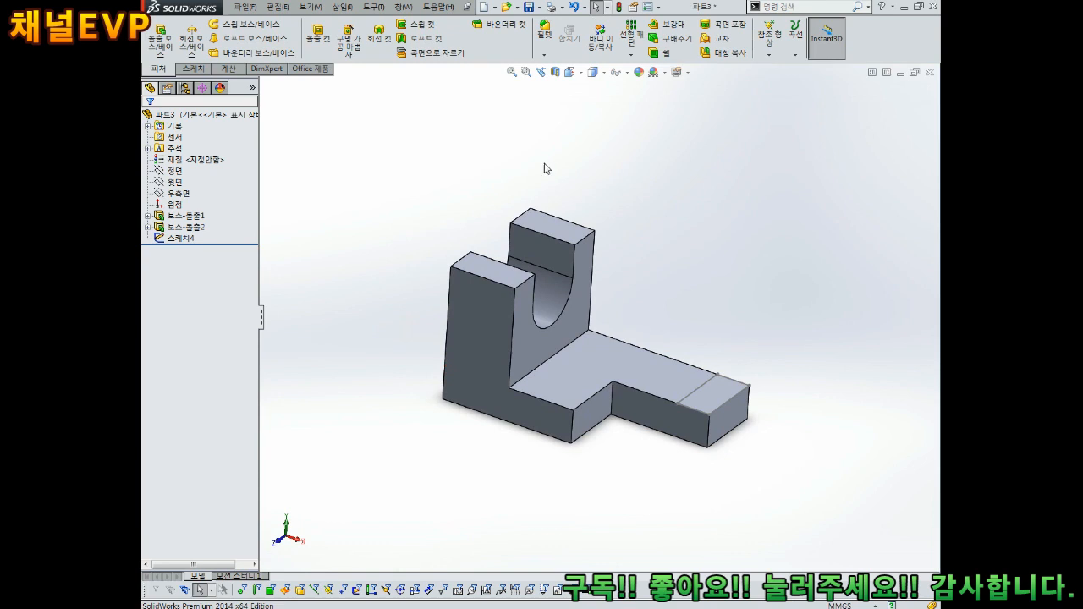
Extrude the rectangle at the end of the arm 30 mm upward as a blind boss merged with the base.
{"action": "left_click", "coordinate": [166, 37]}
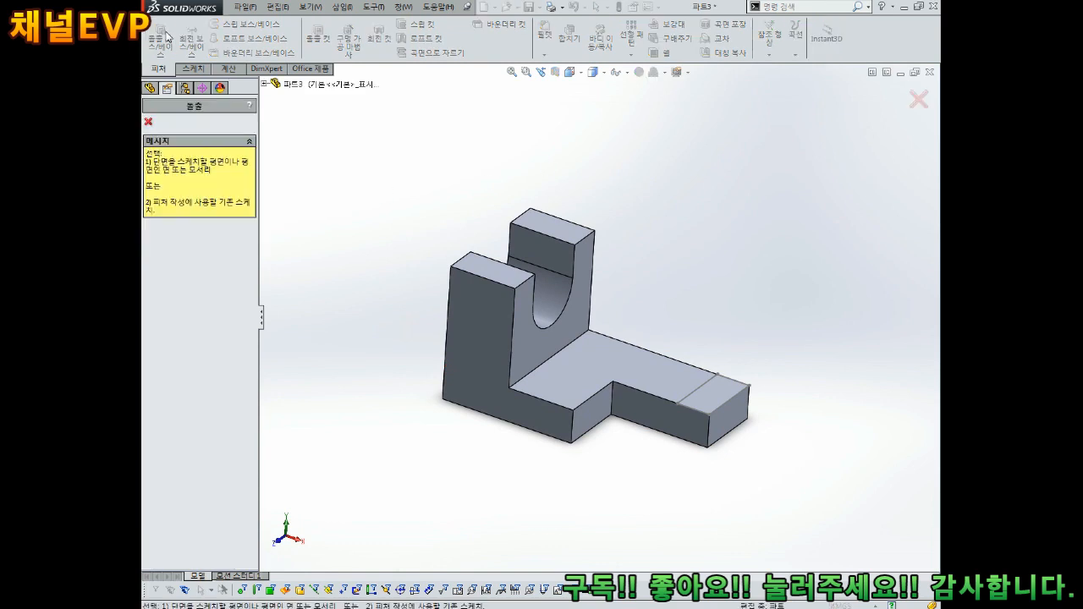
{"action": "left_click", "coordinate": [694, 398]}
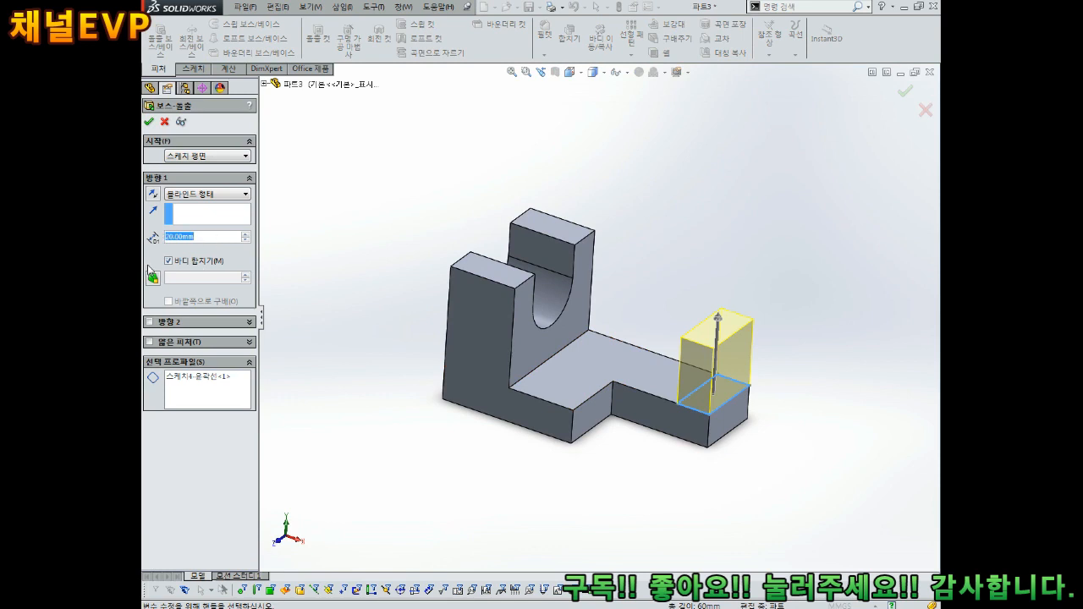
{"action": "type", "text": "30"}
{"action": "key", "text": "Return"}
{"action": "left_click", "coordinate": [149, 123]}
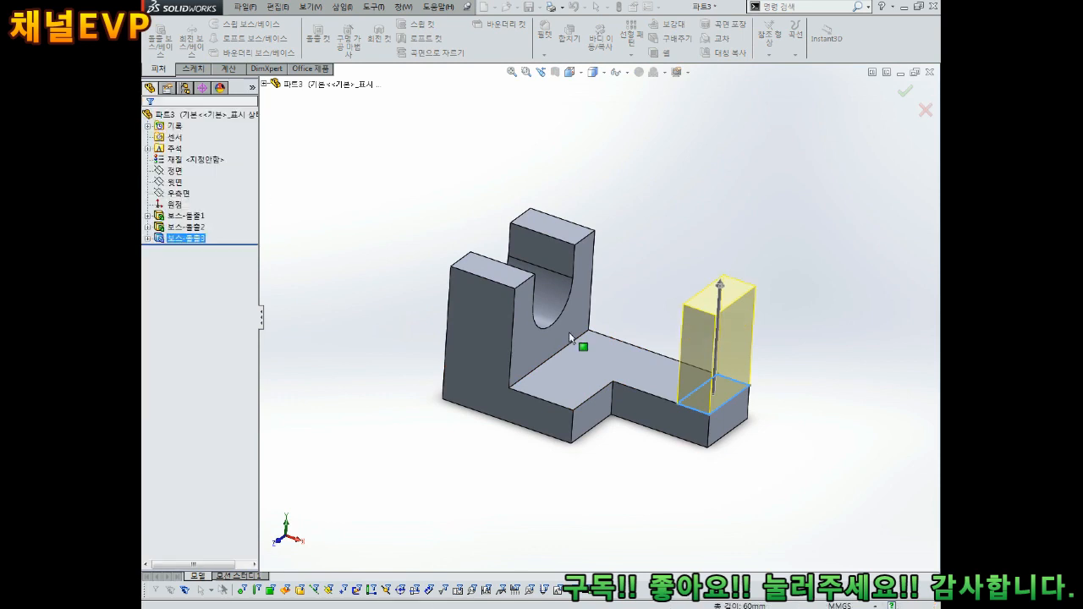
Change the whole part's appearance colour to red, RGB 255, 0, 0.
{"action": "middle_click_drag", "start_coordinate": [665, 223], "coordinate": [669, 346]}
{"action": "right_click", "coordinate": [196, 116]}
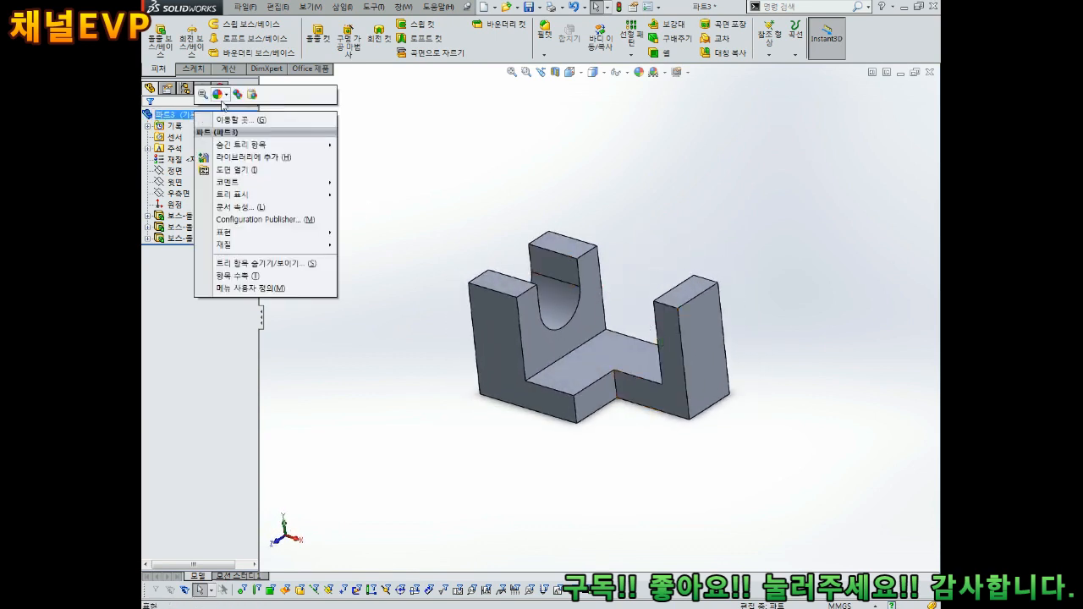
{"action": "left_click", "coordinate": [228, 113]}
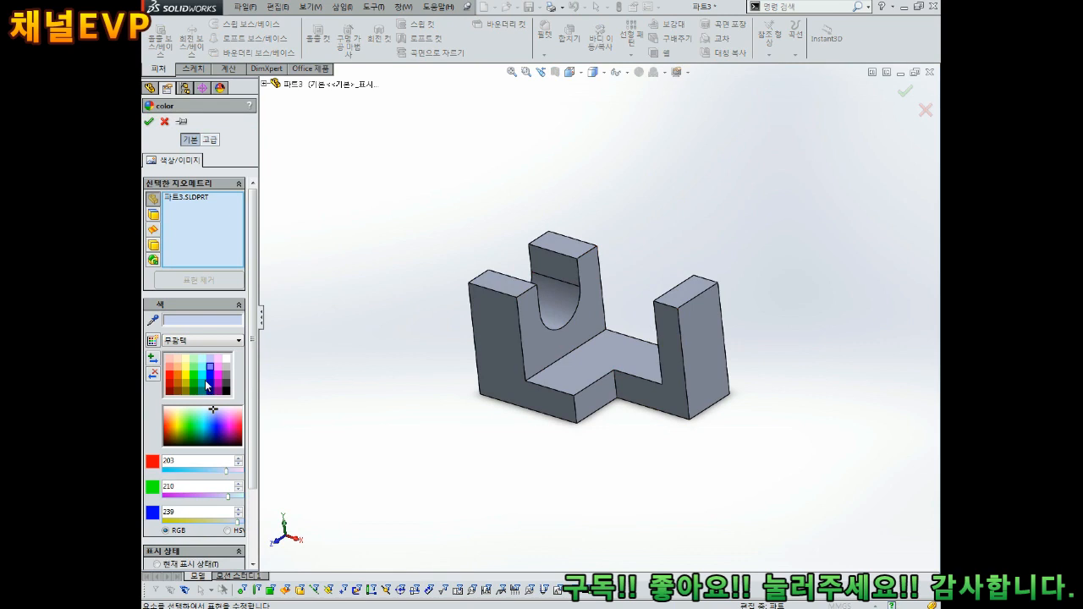
{"action": "left_click", "coordinate": [170, 377]}
{"action": "middle_click_drag", "start_coordinate": [443, 281], "coordinate": [466, 301]}
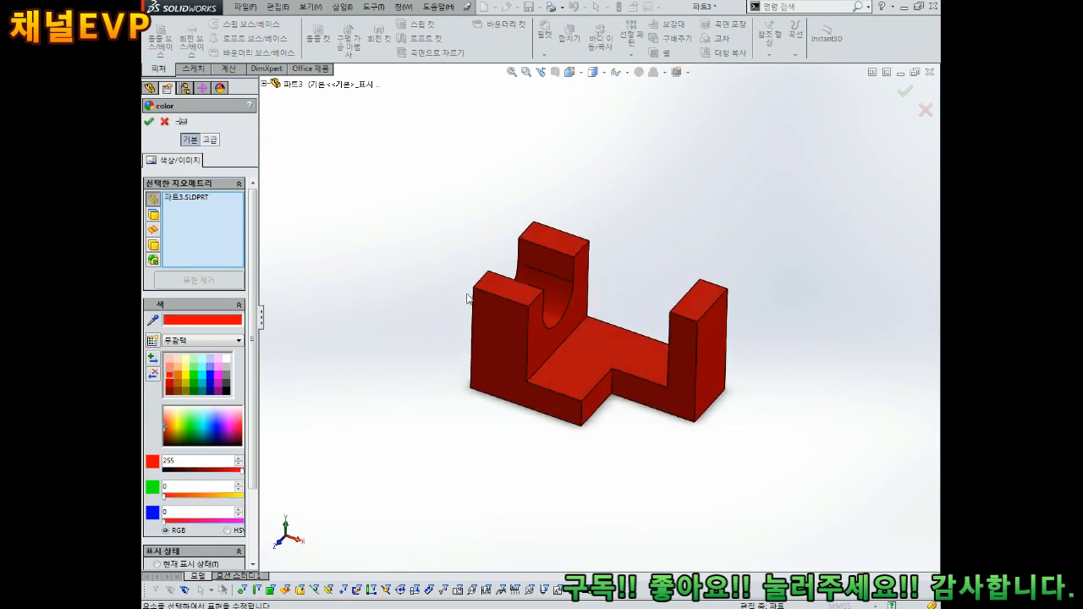
{"action": "left_click", "coordinate": [149, 120]}
{"action": "scroll", "coordinate": [633, 322], "scroll_direction": "down", "scroll_amount": 1}
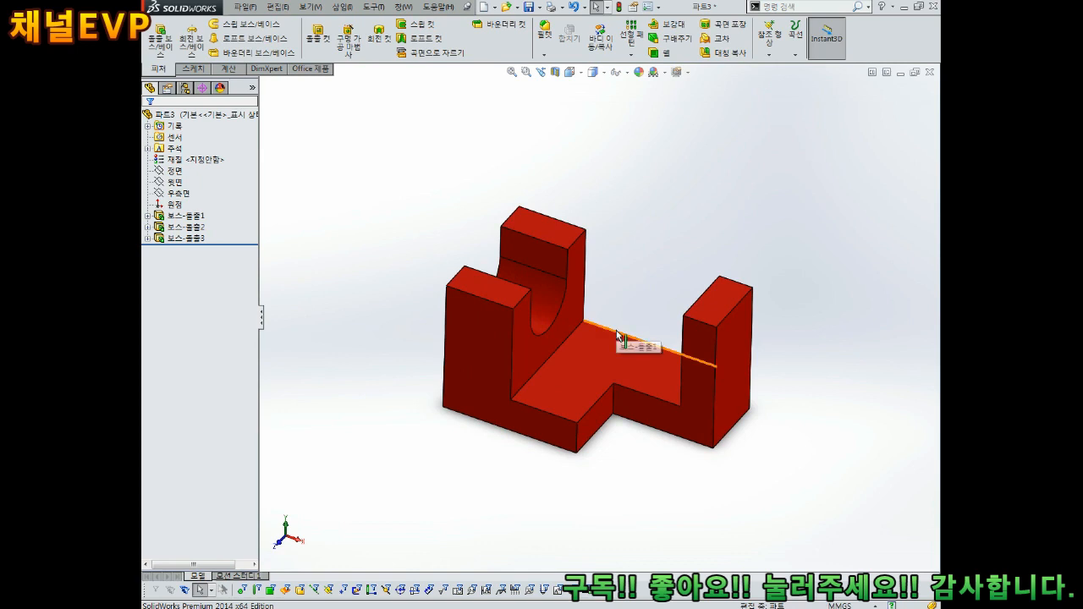
Save the finished part in the 2020-01-11 folder under the file name 3.
{"action": "middle_click_drag", "start_coordinate": [622, 339], "coordinate": [668, 364]}
{"action": "scroll", "coordinate": [660, 363], "scroll_direction": "down", "scroll_amount": 2}
{"action": "scroll", "coordinate": [672, 370], "scroll_direction": "up", "scroll_amount": 2}
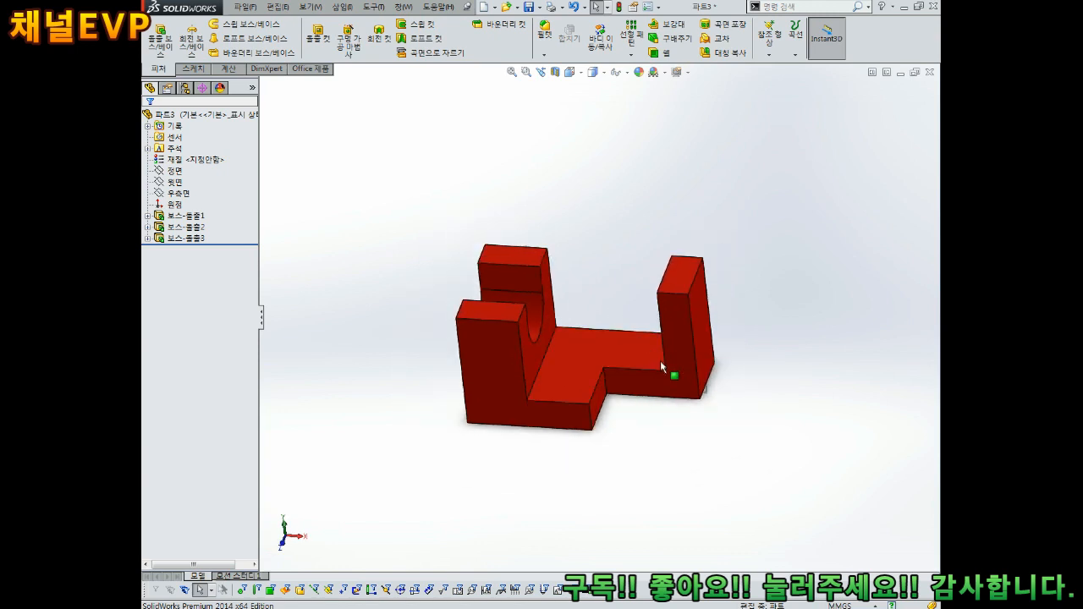
{"action": "key", "text": "ctrl+s"}
{"action": "type", "text": "3"}
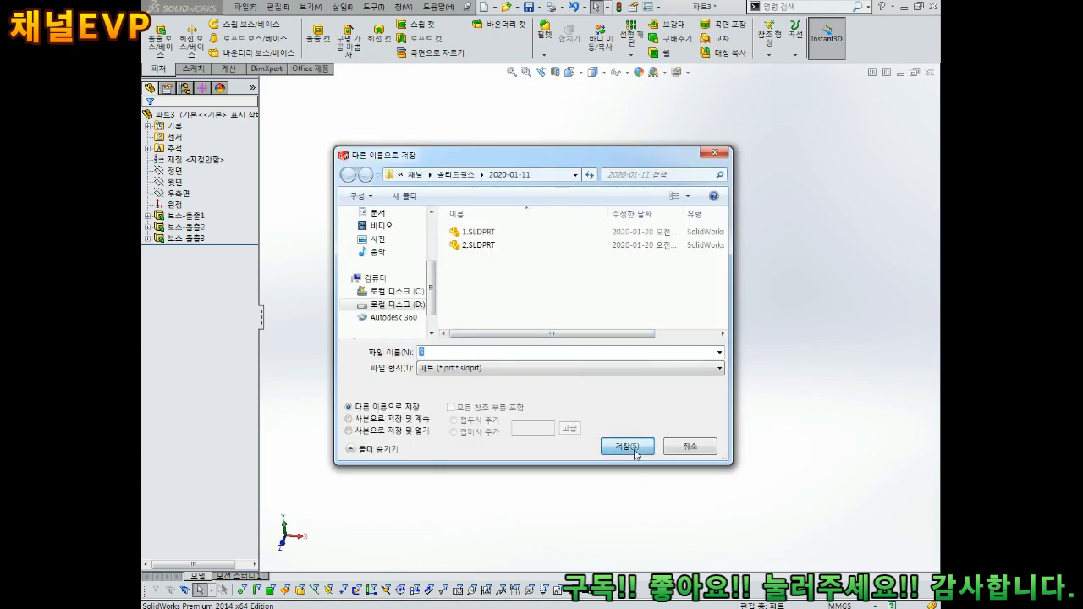
{"action": "left_click", "coordinate": [634, 451]}
{"action": "middle_click_drag", "start_coordinate": [609, 411], "coordinate": [570, 365]}
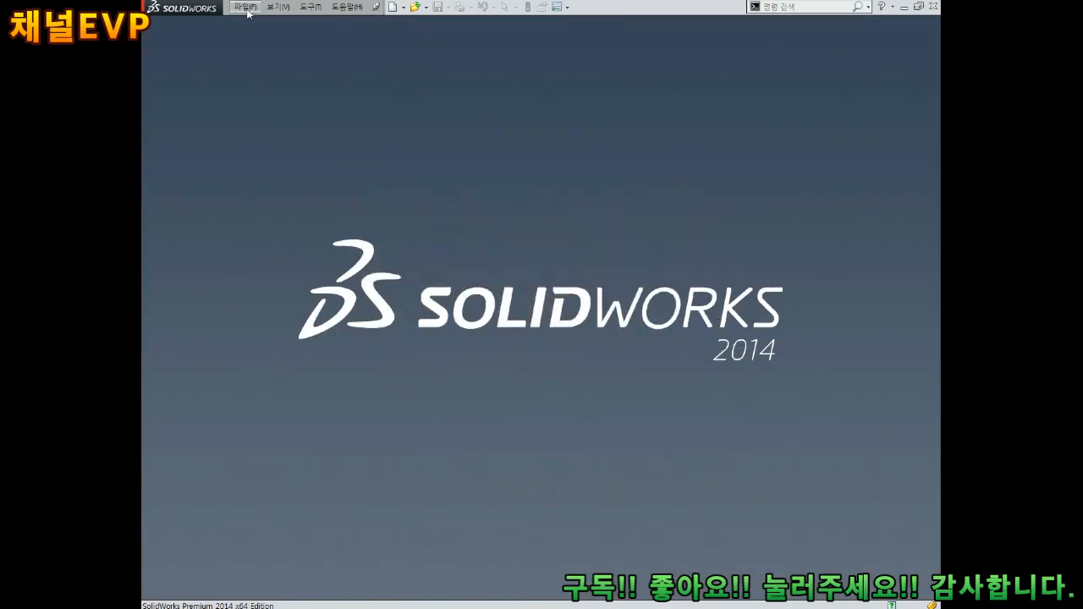
Create a new part document.
{"action": "left_click", "coordinate": [246, 7]}
{"action": "left_click", "coordinate": [258, 24]}
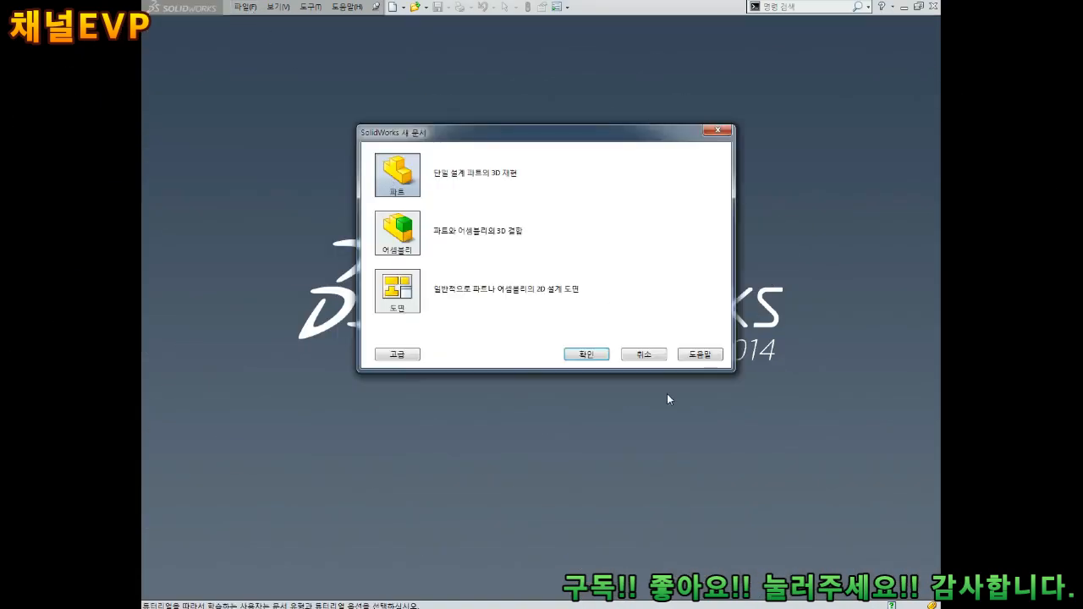
{"action": "left_click", "coordinate": [586, 355]}
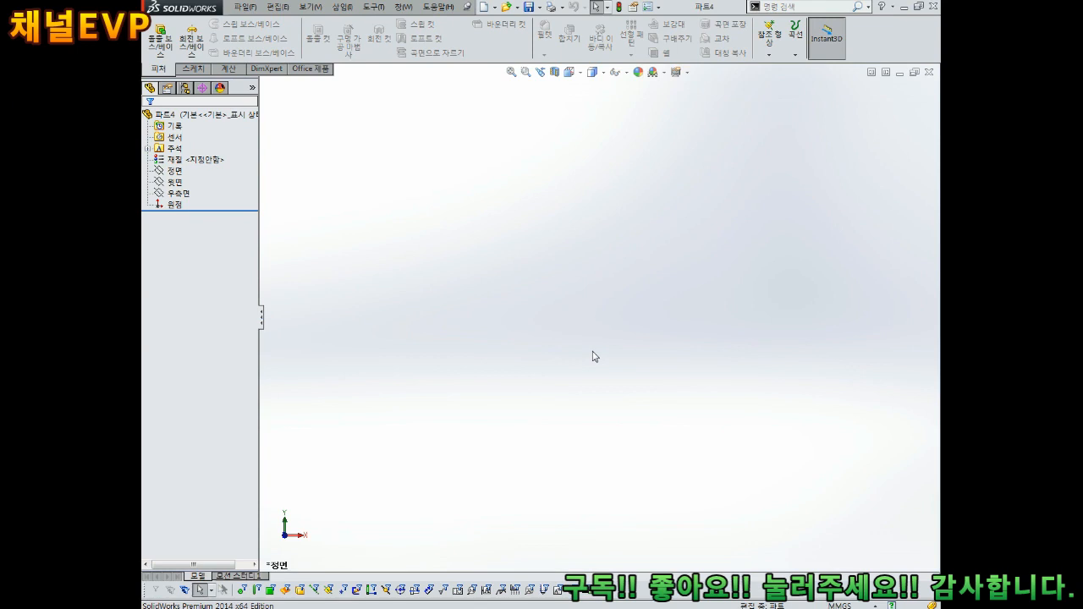
Start a sketch on the front plane and draw a rectangle about 35 mm high from the origin.
{"action": "left_click", "coordinate": [177, 172]}
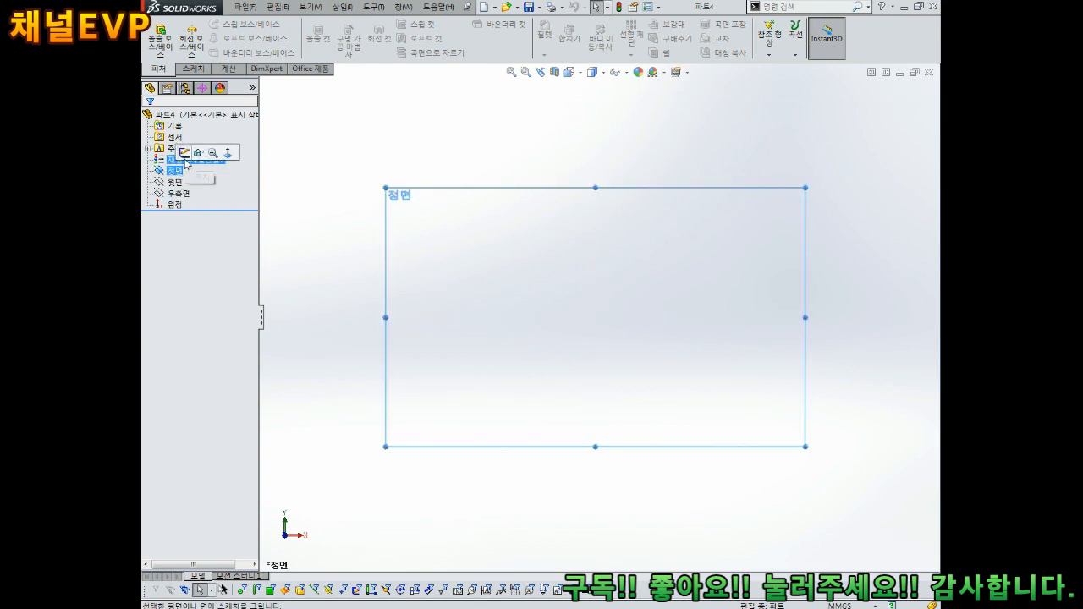
{"action": "left_click", "coordinate": [181, 153]}
{"action": "left_click", "coordinate": [211, 38]}
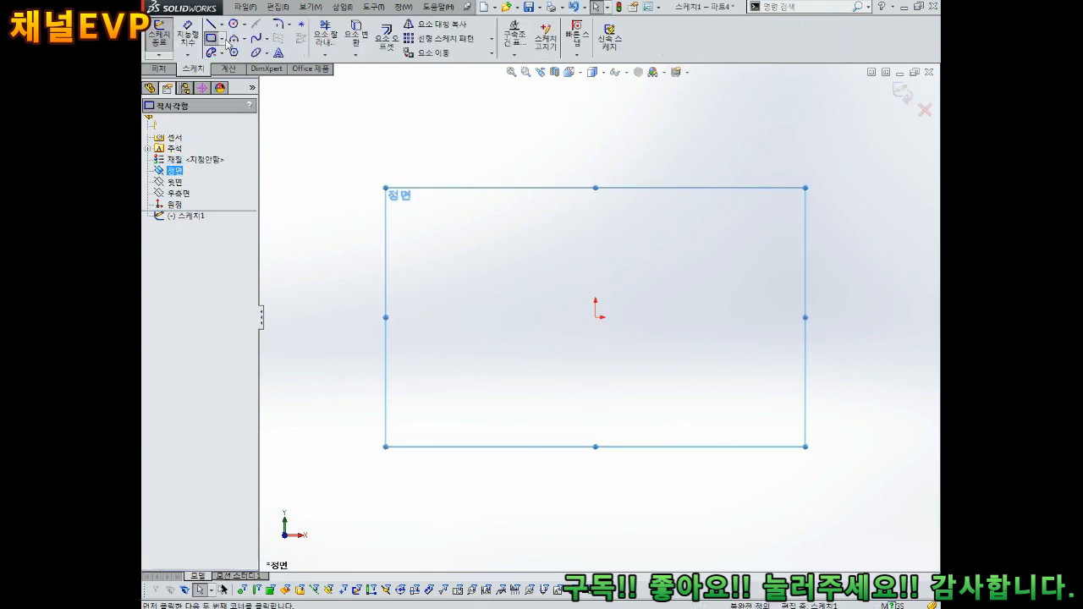
{"action": "left_click", "coordinate": [599, 319]}
{"action": "left_click", "coordinate": [875, 178]}
Dimension the rectangle 70 mm wide and 40 mm high.
{"action": "right_click_drag", "start_coordinate": [724, 359], "coordinate": [726, 320]}
{"action": "left_click", "coordinate": [724, 319]}
{"action": "left_click", "coordinate": [716, 359]}
{"action": "key", "text": "Return"}
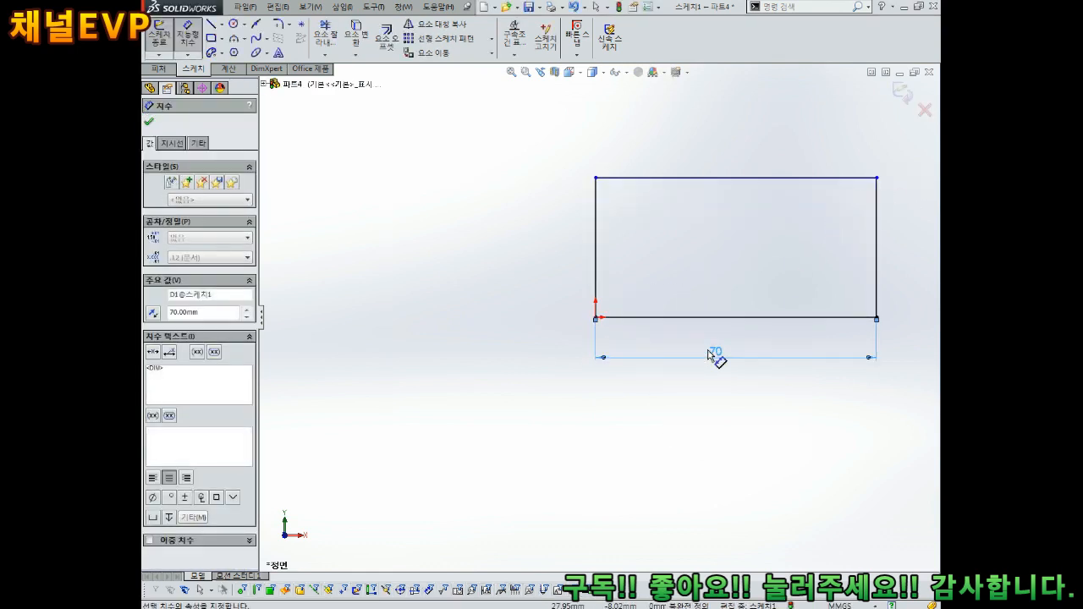
{"action": "left_click", "coordinate": [600, 233]}
{"action": "left_click", "coordinate": [552, 241]}
{"action": "type", "text": "40"}
{"action": "key", "text": "Return"}
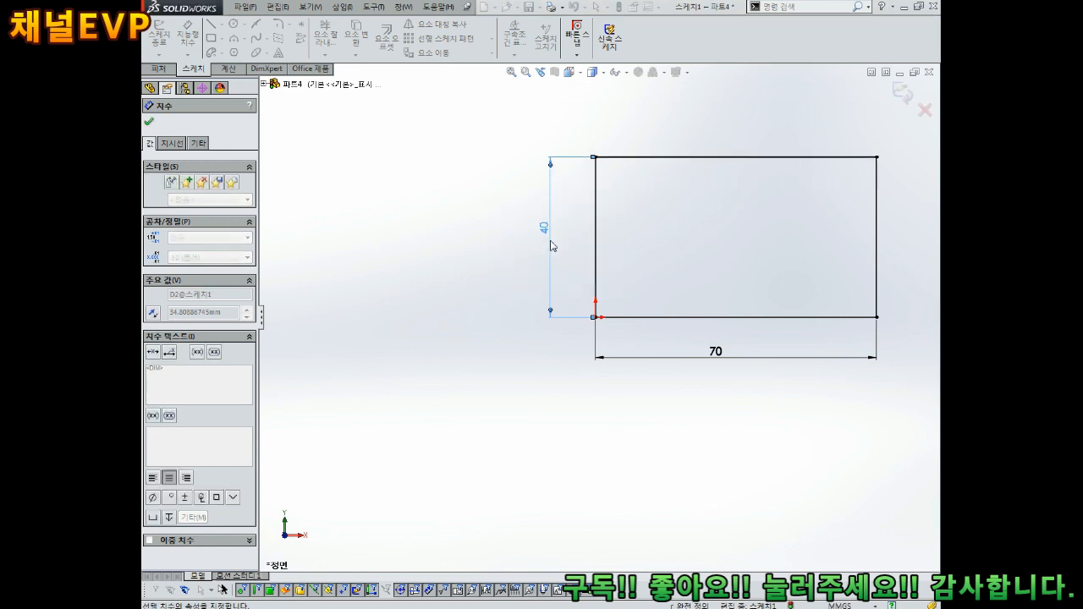
Finish the 70 by 40 mm rectangle sketch and extrude it as a boss 40 mm deep.
{"action": "key", "text": "f"}
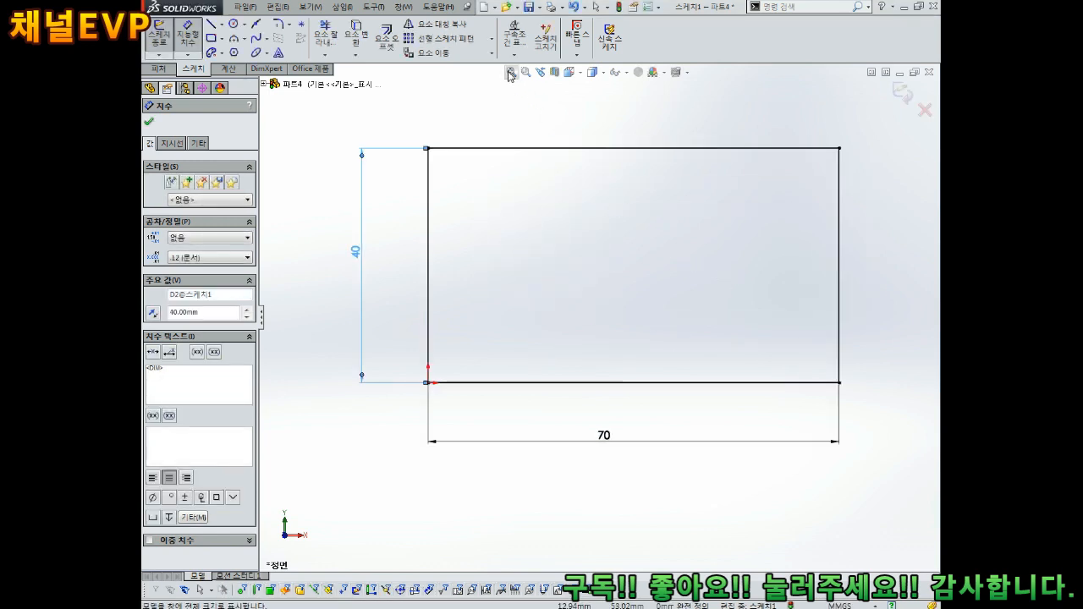
{"action": "scroll", "coordinate": [578, 160], "scroll_direction": "down", "scroll_amount": 2}
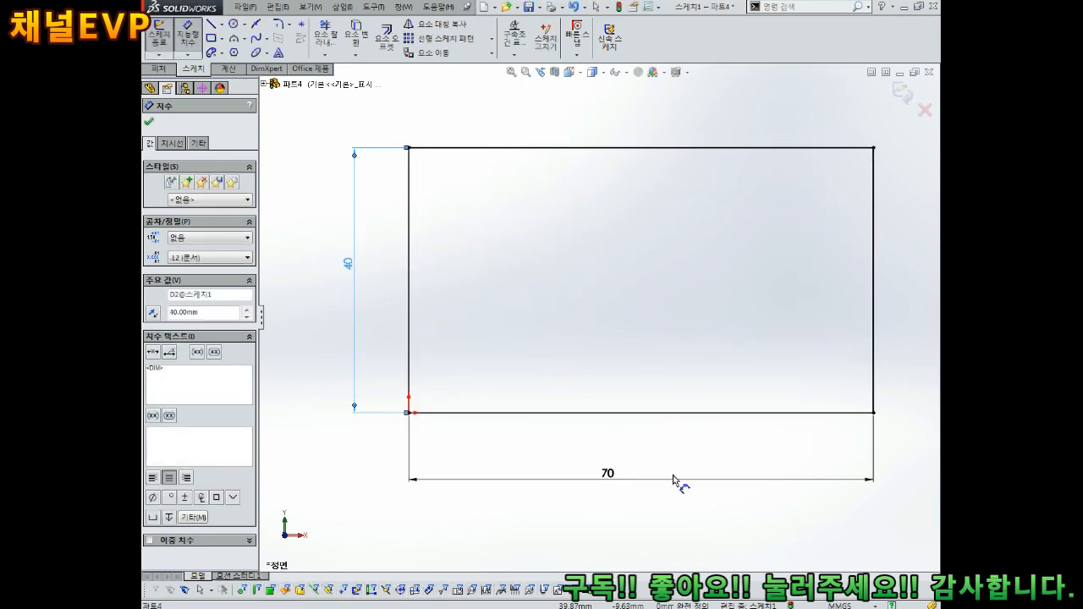
{"action": "left_click", "coordinate": [612, 474]}
{"action": "scroll", "coordinate": [673, 320], "scroll_direction": "up", "scroll_amount": 3}
{"action": "scroll", "coordinate": [673, 319], "scroll_direction": "down", "scroll_amount": 3}
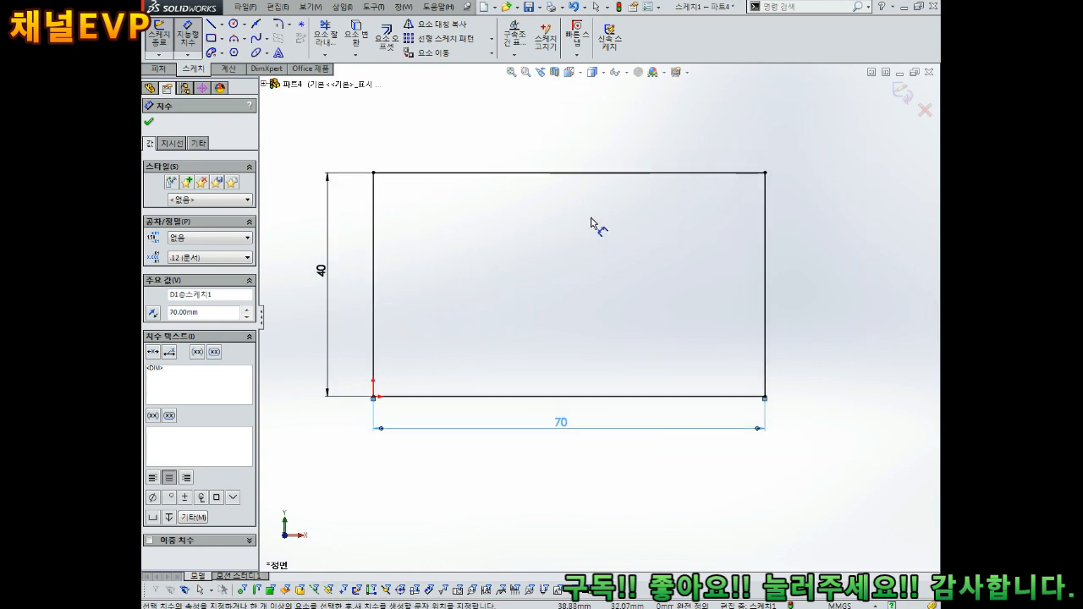
{"action": "left_click", "coordinate": [901, 92]}
{"action": "scroll", "coordinate": [635, 263], "scroll_direction": "up", "scroll_amount": 2}
{"action": "middle_click_drag", "start_coordinate": [612, 235], "coordinate": [550, 258]}
{"action": "left_click", "coordinate": [165, 42]}
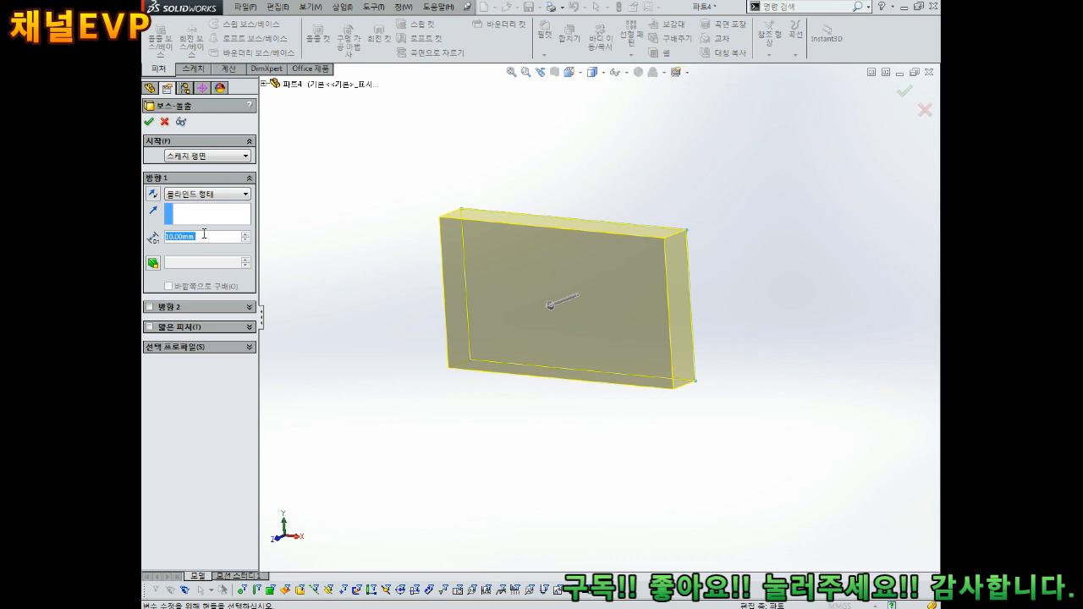
{"action": "type", "text": "40"}
{"action": "key", "text": "Return"}
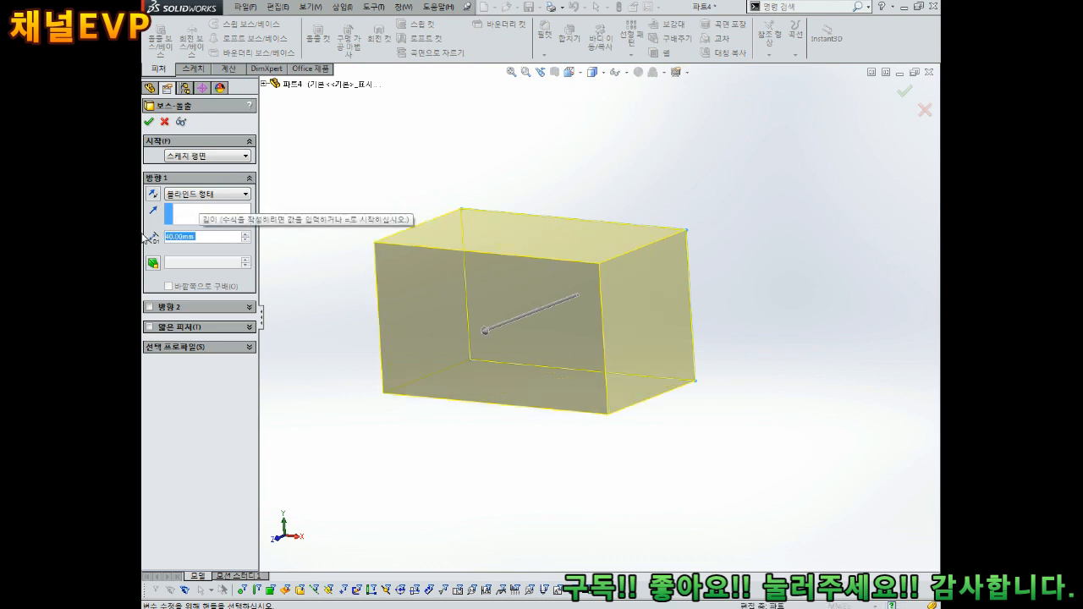
{"action": "left_click", "coordinate": [148, 122]}
{"action": "middle_click_drag", "start_coordinate": [416, 156], "coordinate": [450, 153]}
{"action": "middle_click_drag", "start_coordinate": [450, 210], "coordinate": [453, 187]}
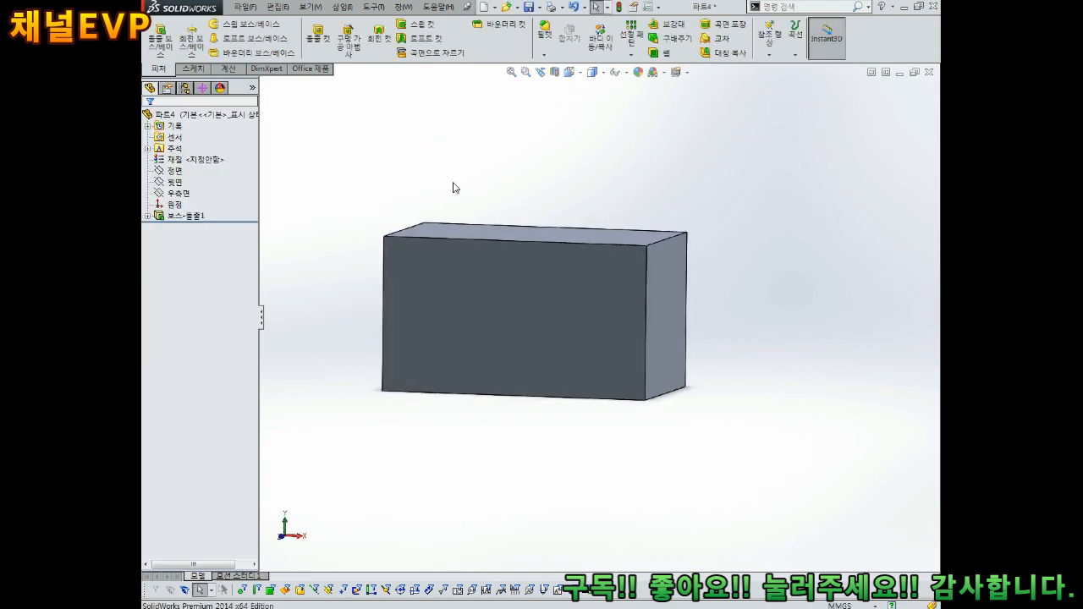
{"action": "middle_click_drag", "start_coordinate": [519, 241], "coordinate": [528, 322]}
{"action": "left_click", "coordinate": [546, 326]}
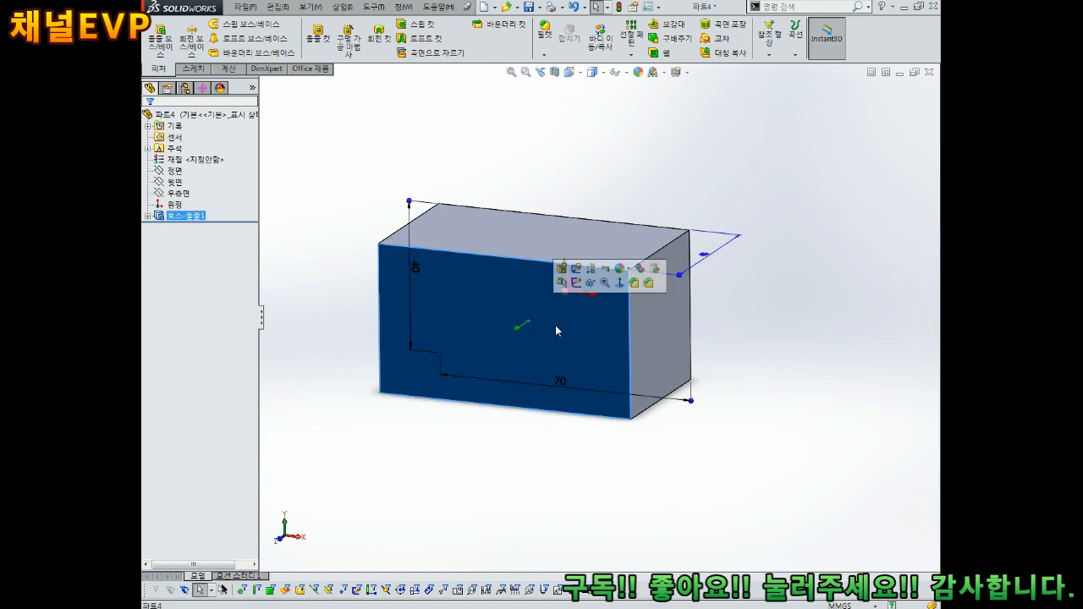
{"action": "left_click", "coordinate": [599, 471]}
{"action": "left_click", "coordinate": [550, 390]}
{"action": "middle_click_drag", "start_coordinate": [603, 485], "coordinate": [606, 506]}
{"action": "left_click", "coordinate": [660, 524]}
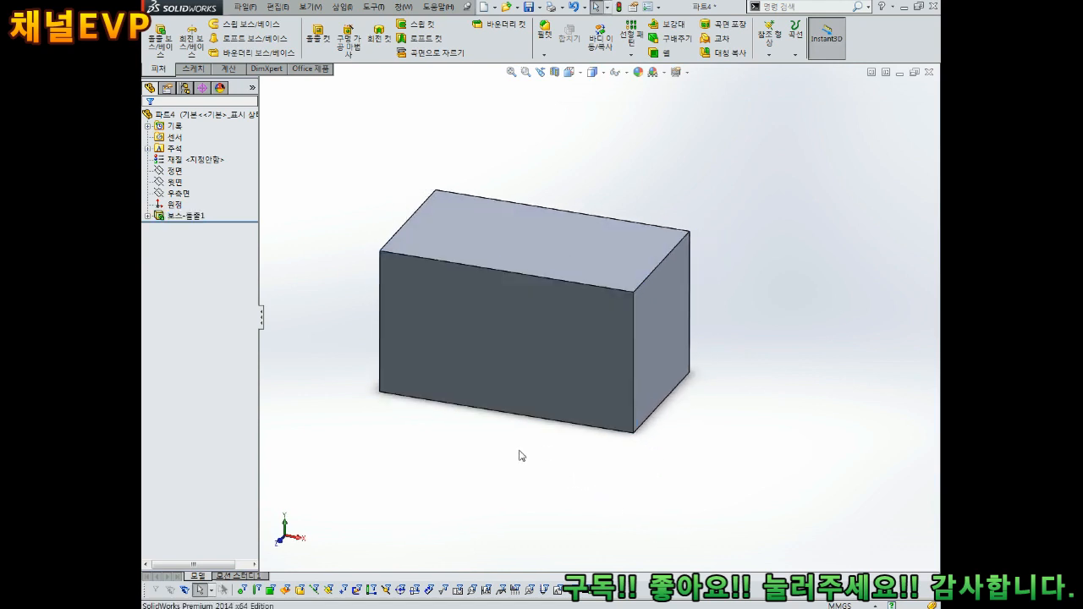
{"action": "left_click", "coordinate": [516, 325]}
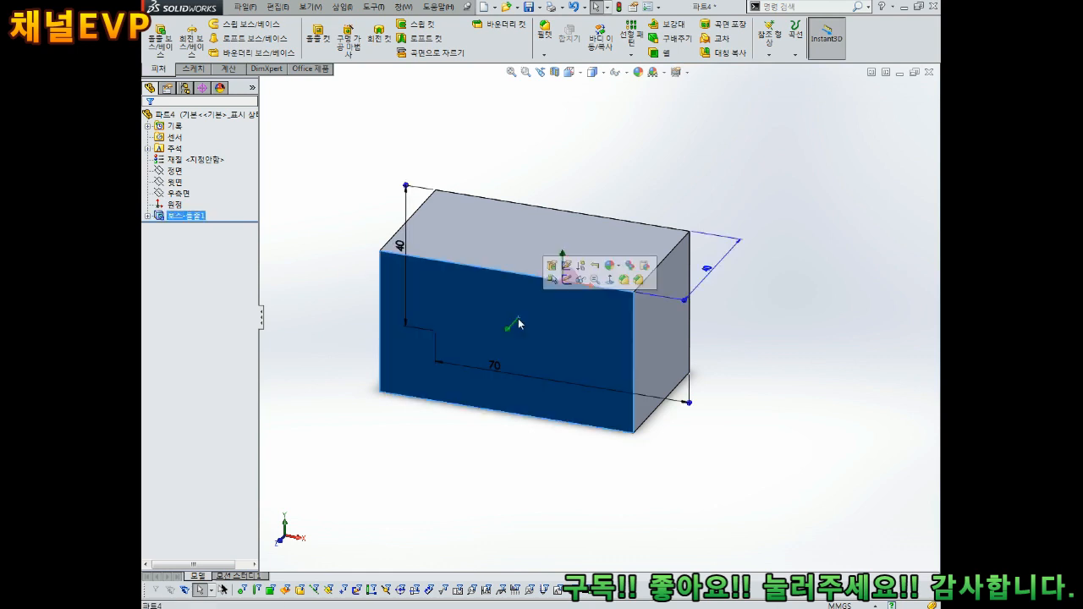
{"action": "left_click", "coordinate": [518, 396]}
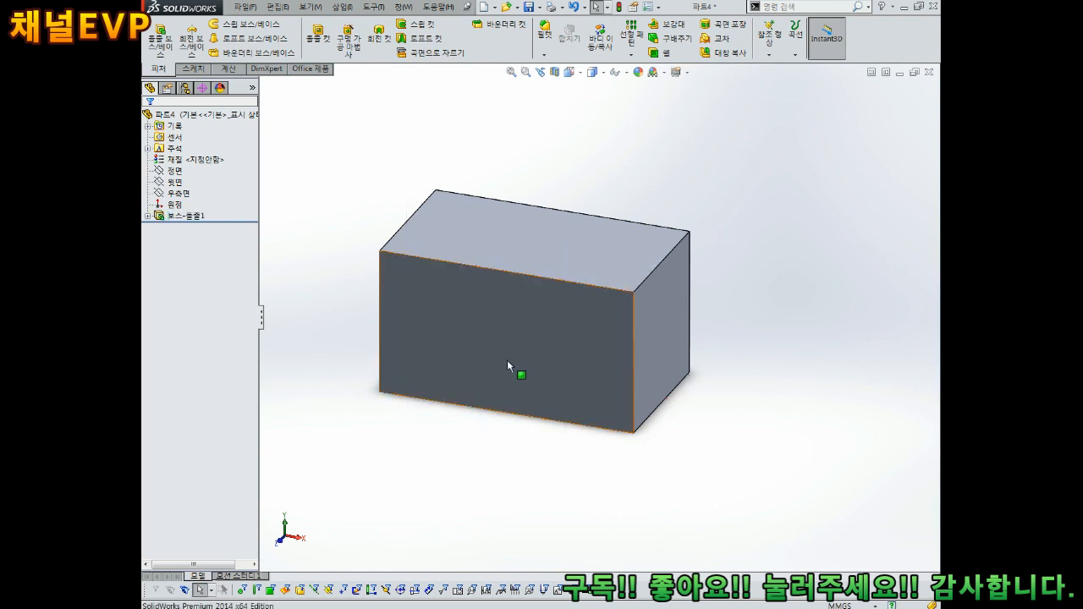
Start a sketch on the block's front face and draw a vertical centerline between the midpoints of its upper and lower edges.
{"action": "left_click", "coordinate": [530, 329]}
{"action": "left_click", "coordinate": [587, 293]}
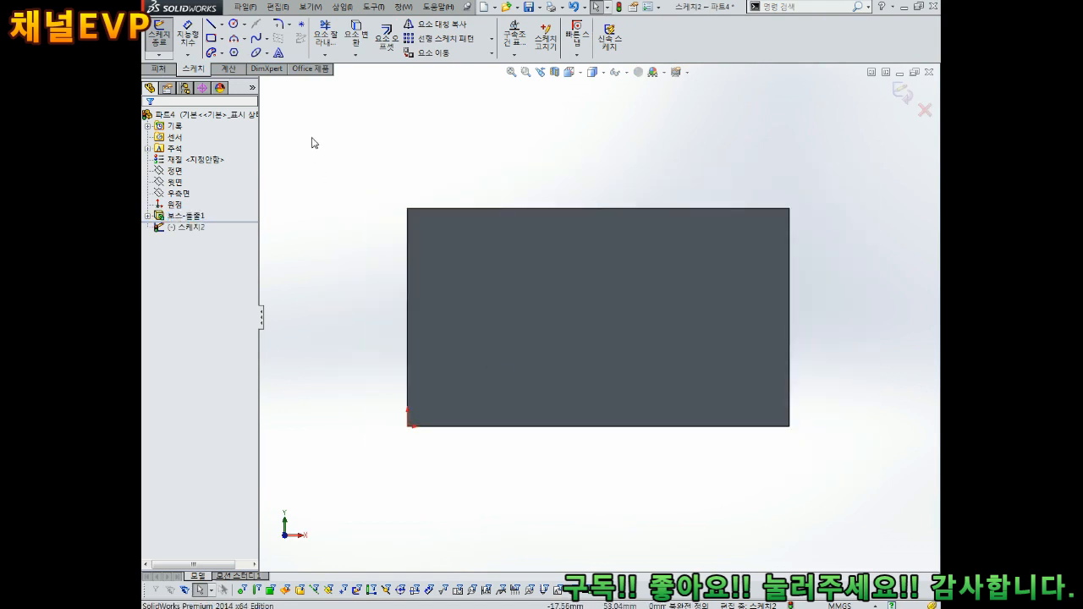
{"action": "left_click", "coordinate": [222, 24]}
{"action": "left_click", "coordinate": [242, 35]}
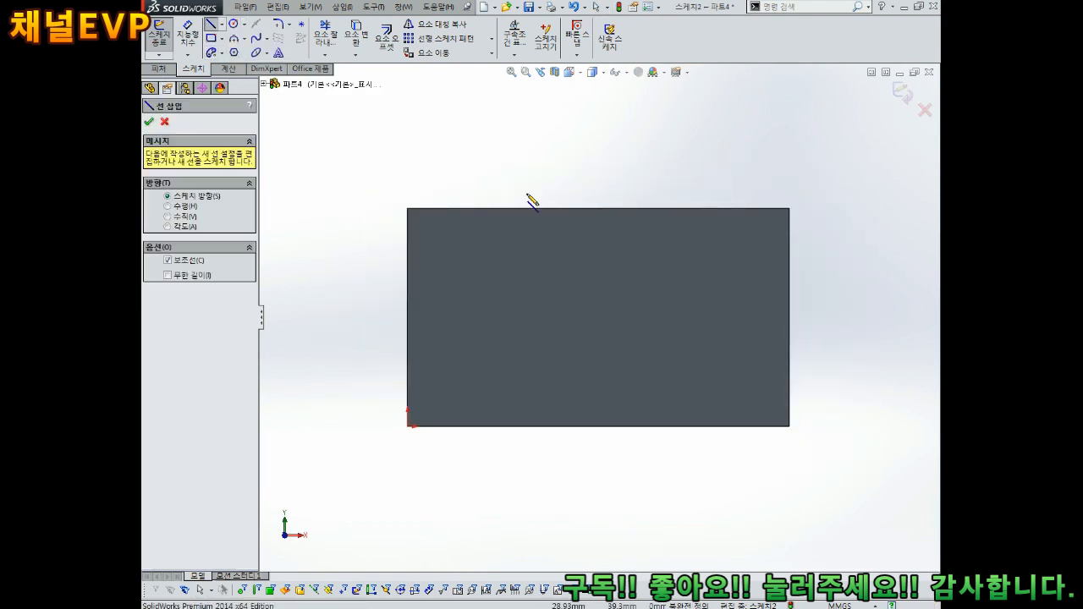
{"action": "left_click", "coordinate": [598, 207]}
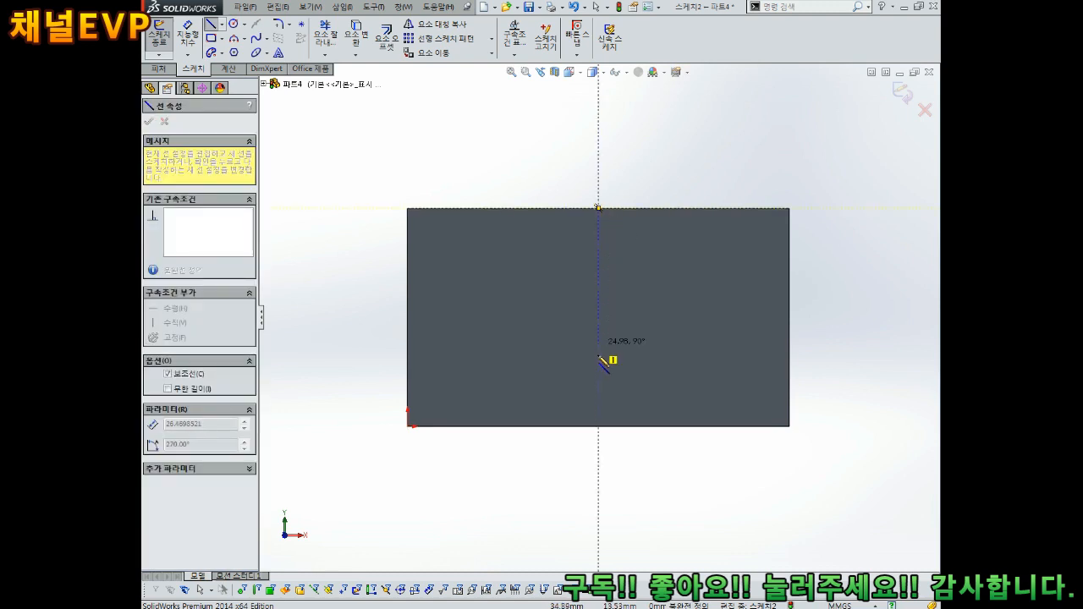
{"action": "left_click", "coordinate": [598, 425]}
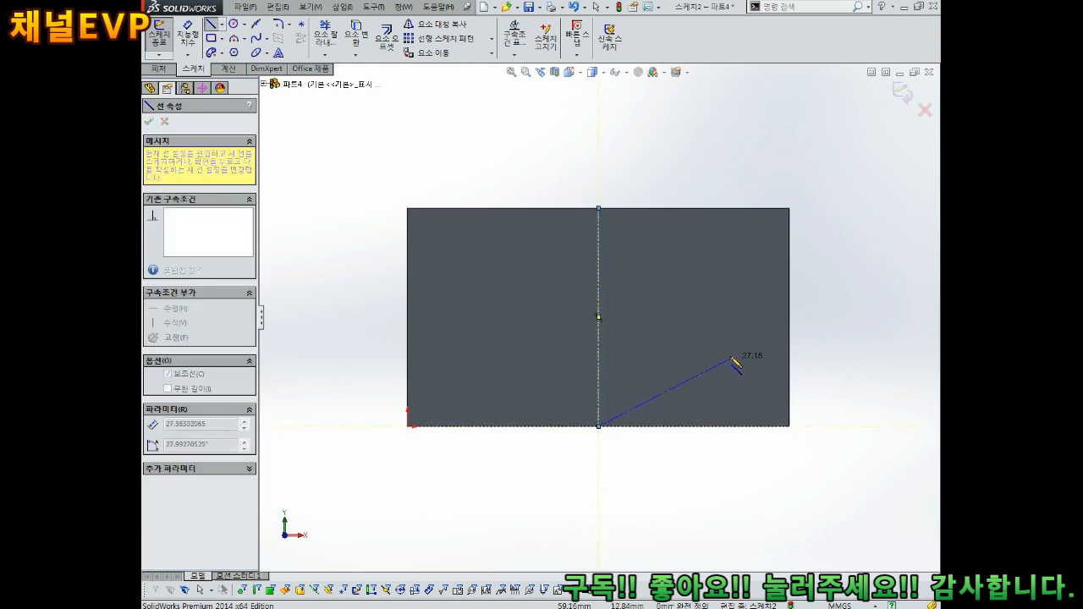
{"action": "key", "text": "Escape"}
Sketch a rectangle about 24 mm wide and 36 mm high overlapping the upper-left corner of the front face.
{"action": "scroll", "coordinate": [724, 346], "scroll_direction": "up", "scroll_amount": 2}
{"action": "scroll", "coordinate": [611, 292], "scroll_direction": "down", "scroll_amount": 2}
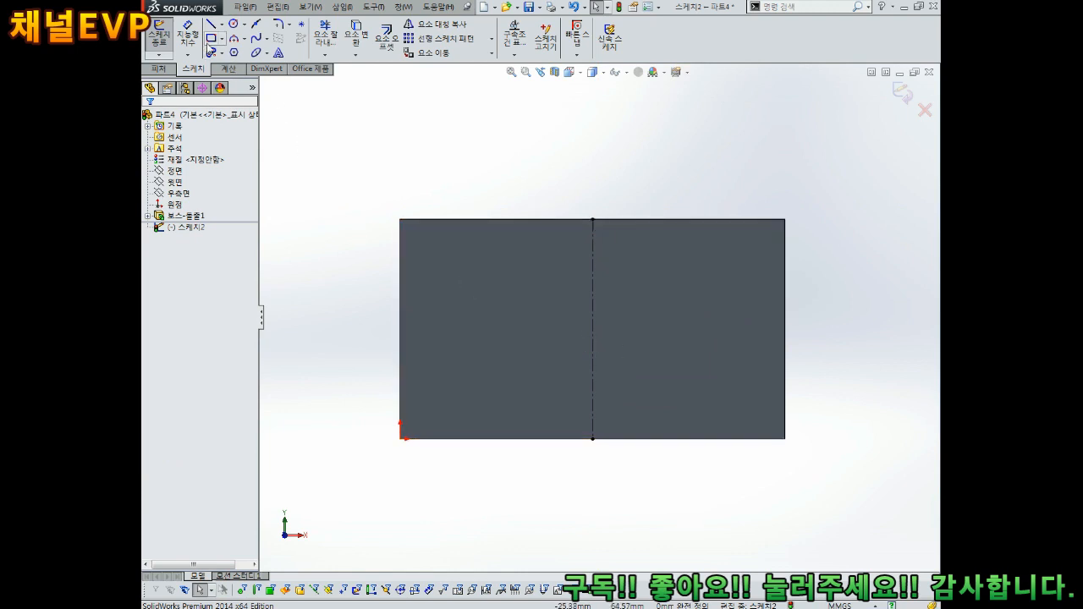
{"action": "left_click", "coordinate": [211, 38]}
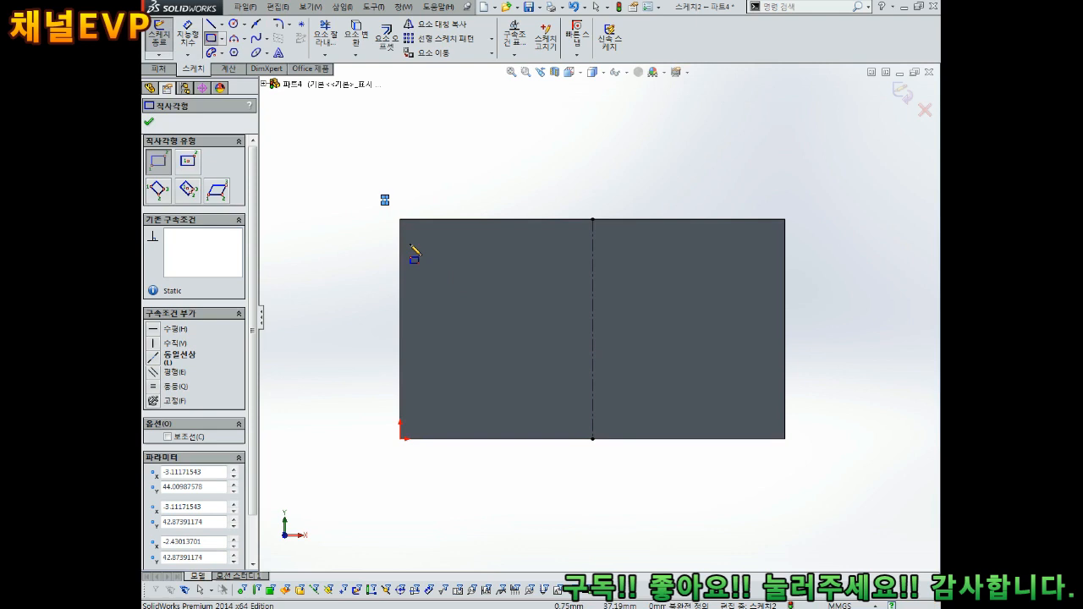
{"action": "key", "text": "Escape"}
{"action": "left_click_drag", "start_coordinate": [387, 205], "coordinate": [500, 375]}
{"action": "key", "text": "Escape"}
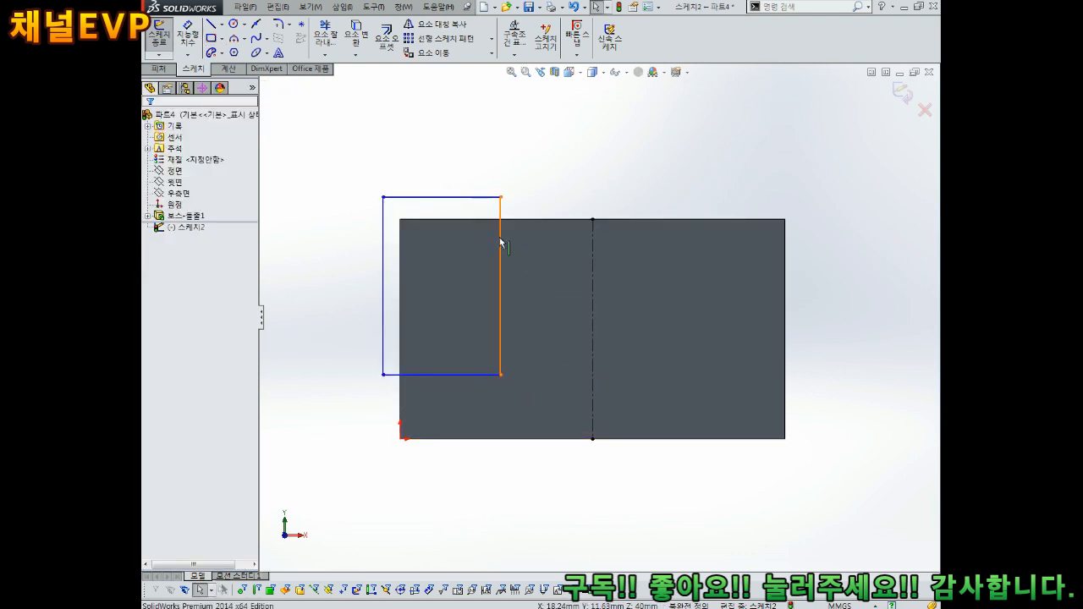
{"action": "left_click_drag", "start_coordinate": [383, 197], "coordinate": [367, 176]}
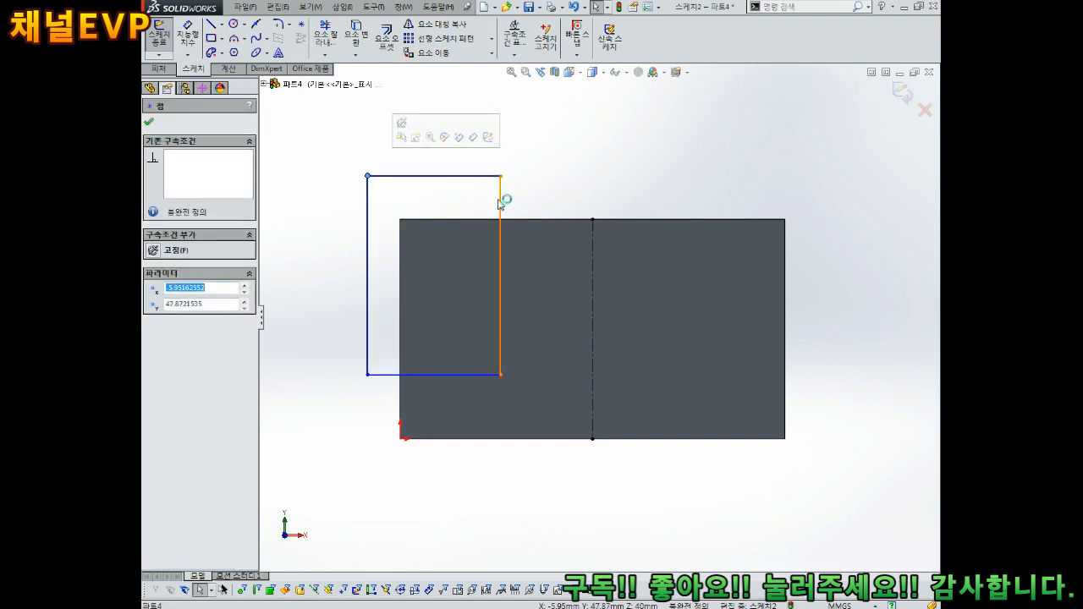
Mirror the corner rectangle about the vertical centerline, keeping the original.
{"action": "left_click", "coordinate": [435, 24]}
{"action": "left_click_drag", "start_coordinate": [497, 190], "coordinate": [320, 421]}
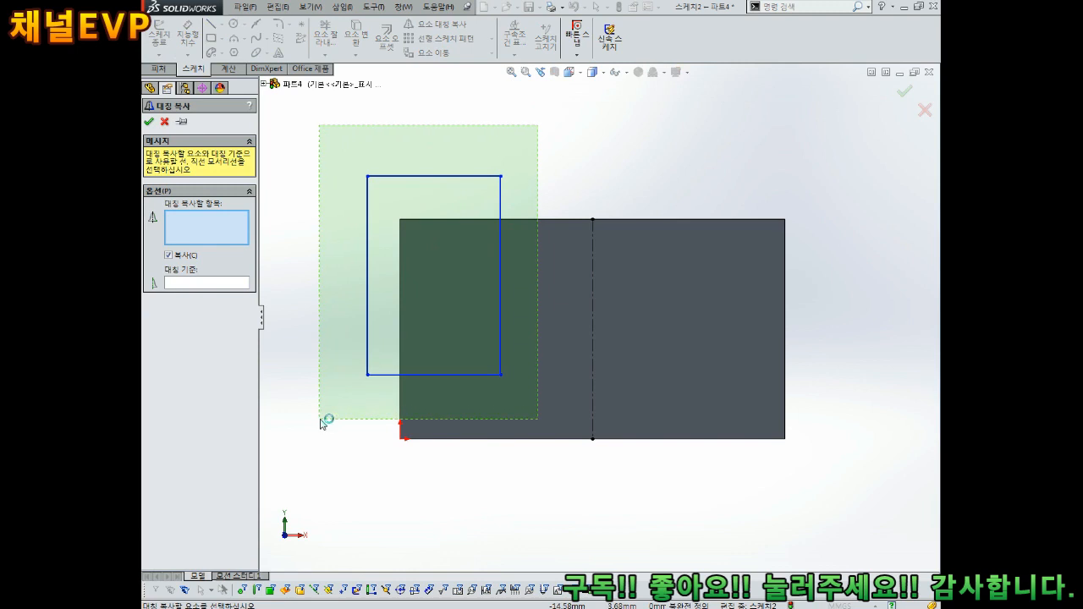
{"action": "left_click_drag", "start_coordinate": [321, 421], "coordinate": [320, 419]}
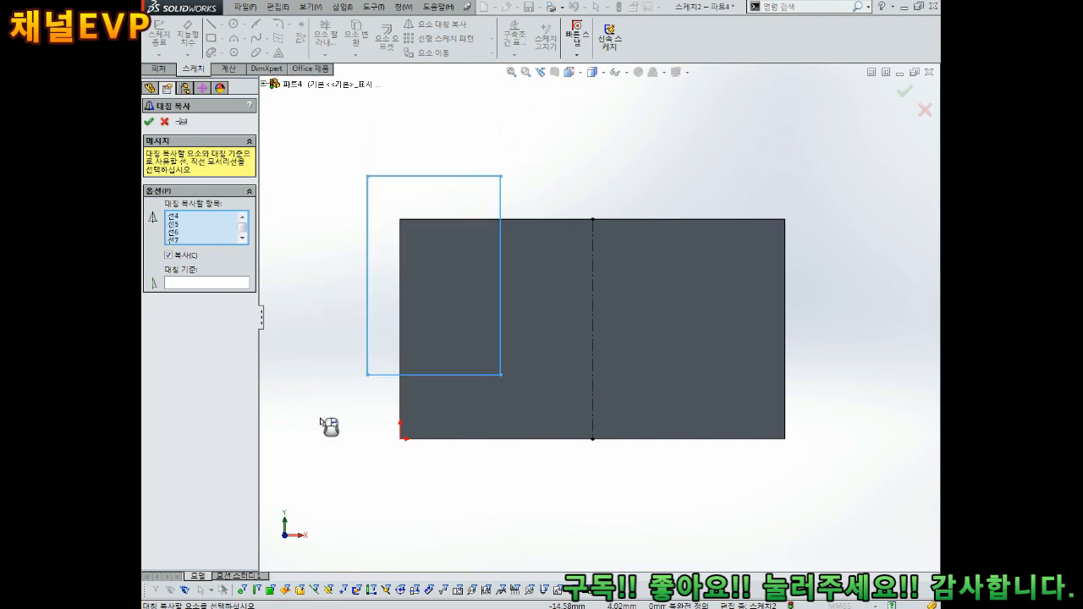
{"action": "left_click", "coordinate": [213, 286]}
{"action": "left_click", "coordinate": [592, 289]}
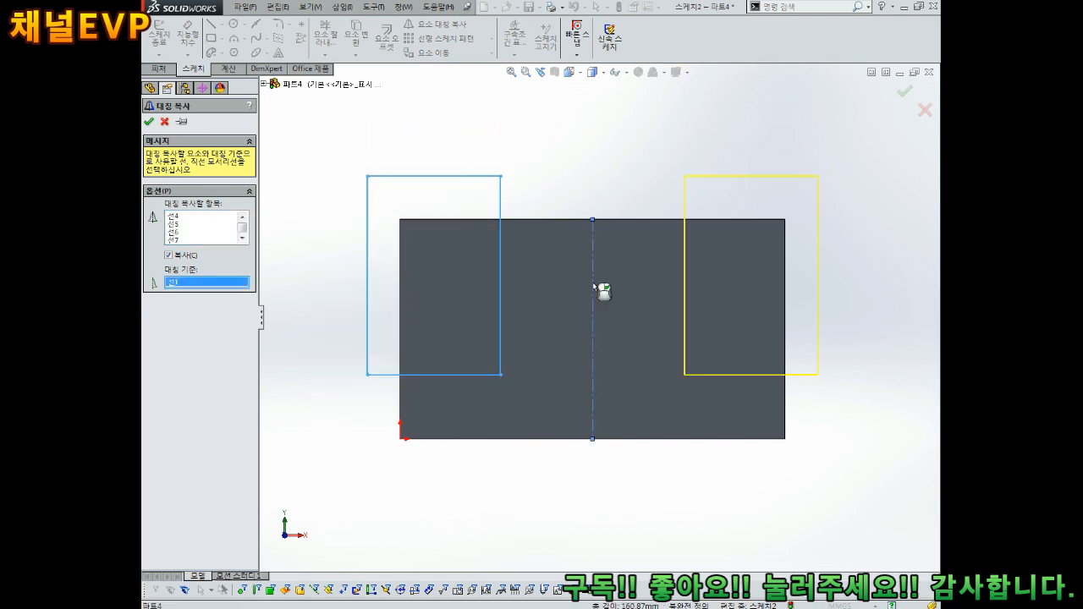
{"action": "left_click", "coordinate": [150, 122]}
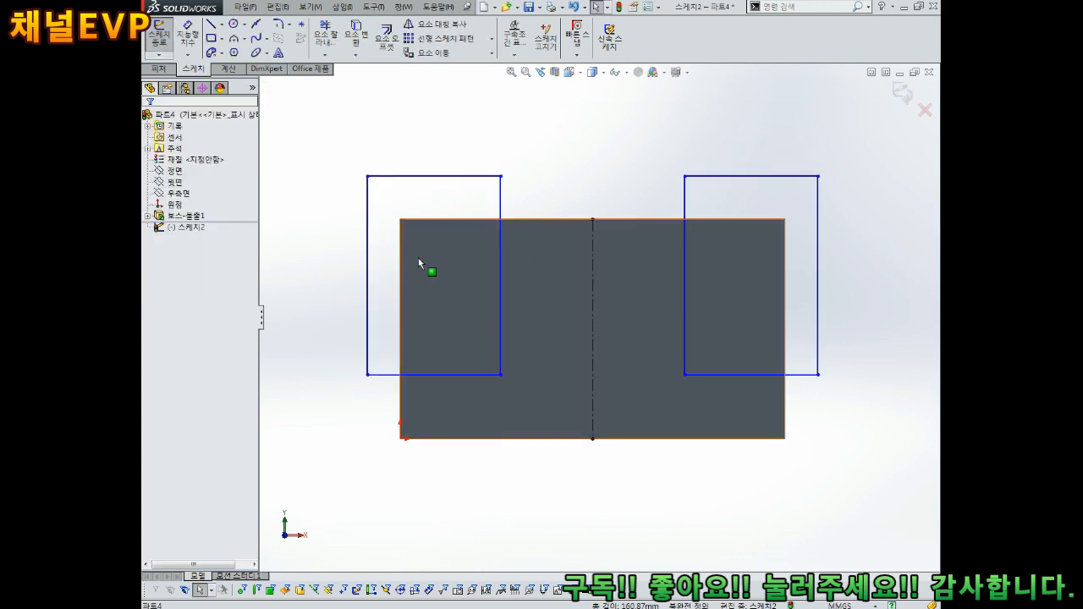
Sketch a small rectangle about 7 mm wide and 11 mm high across the centerline, overlapping the face's upper edge.
{"action": "scroll", "coordinate": [718, 331], "scroll_direction": "up", "scroll_amount": 1}
{"action": "scroll", "coordinate": [716, 331], "scroll_direction": "down", "scroll_amount": 1}
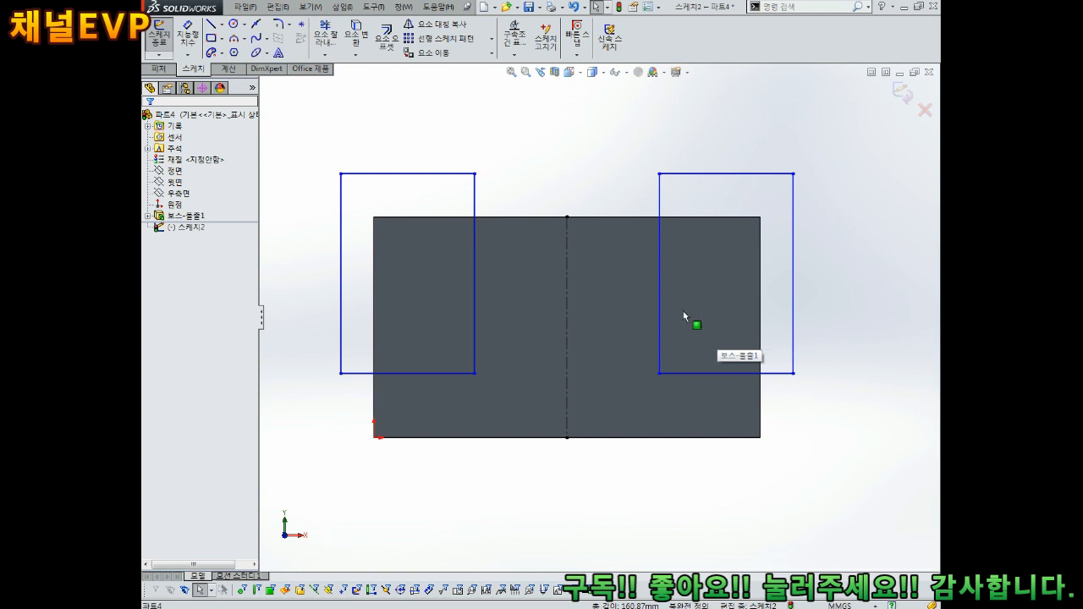
{"action": "scroll", "coordinate": [686, 311], "scroll_direction": "up", "scroll_amount": 1}
{"action": "left_click", "coordinate": [211, 39]}
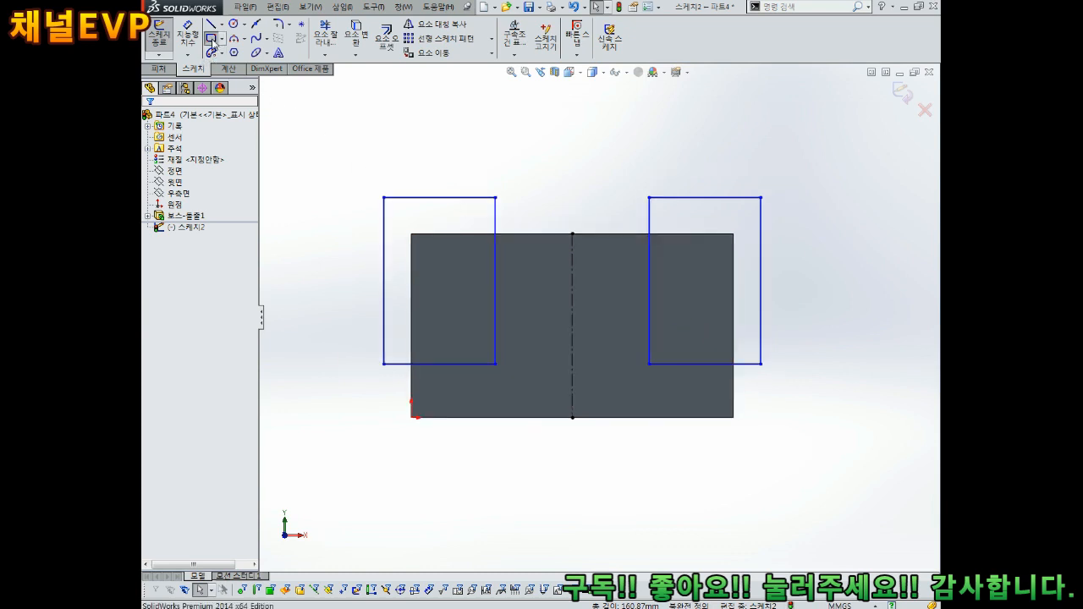
{"action": "left_click", "coordinate": [558, 213]}
{"action": "left_click", "coordinate": [590, 263]}
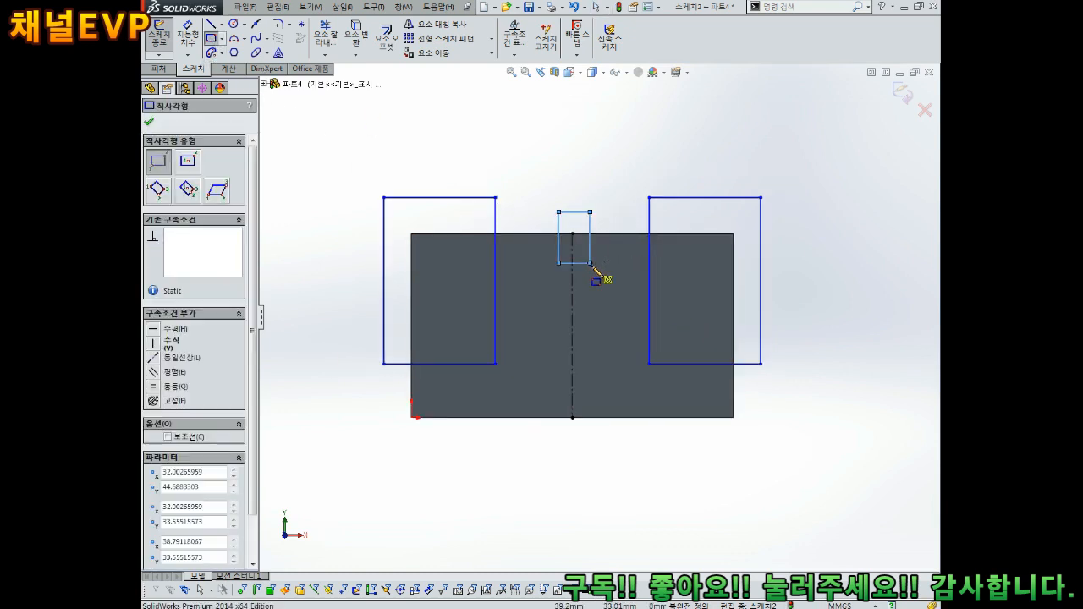
{"action": "key", "text": "Escape"}
Dimension the left rectangle's lower edge 10 mm above the block's bottom edge.
{"action": "scroll", "coordinate": [588, 296], "scroll_direction": "up", "scroll_amount": 1}
{"action": "scroll", "coordinate": [593, 313], "scroll_direction": "down", "scroll_amount": 2}
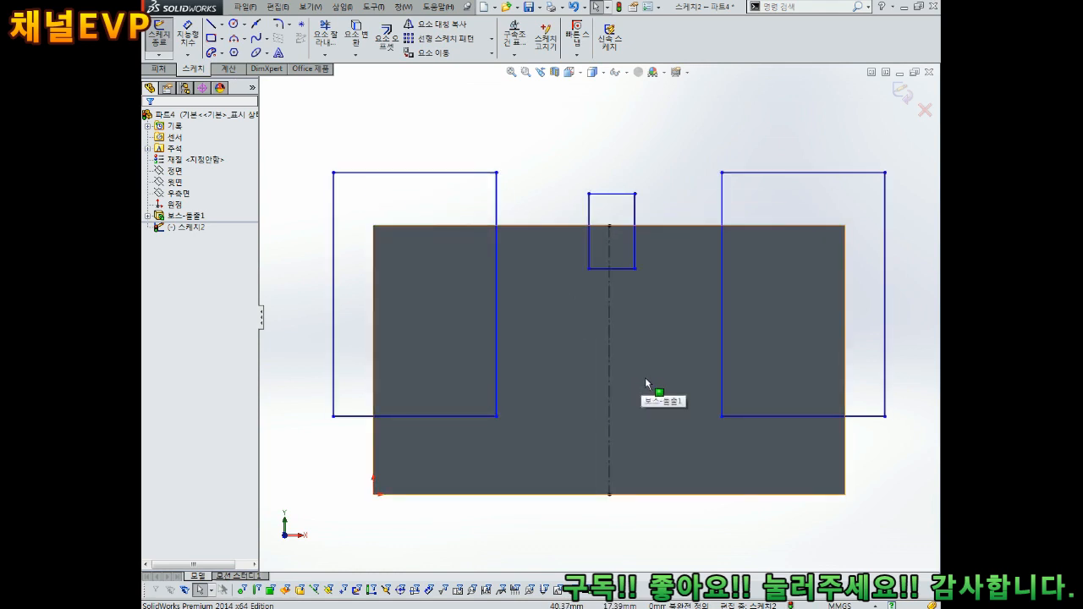
{"action": "scroll", "coordinate": [645, 383], "scroll_direction": "up", "scroll_amount": 1}
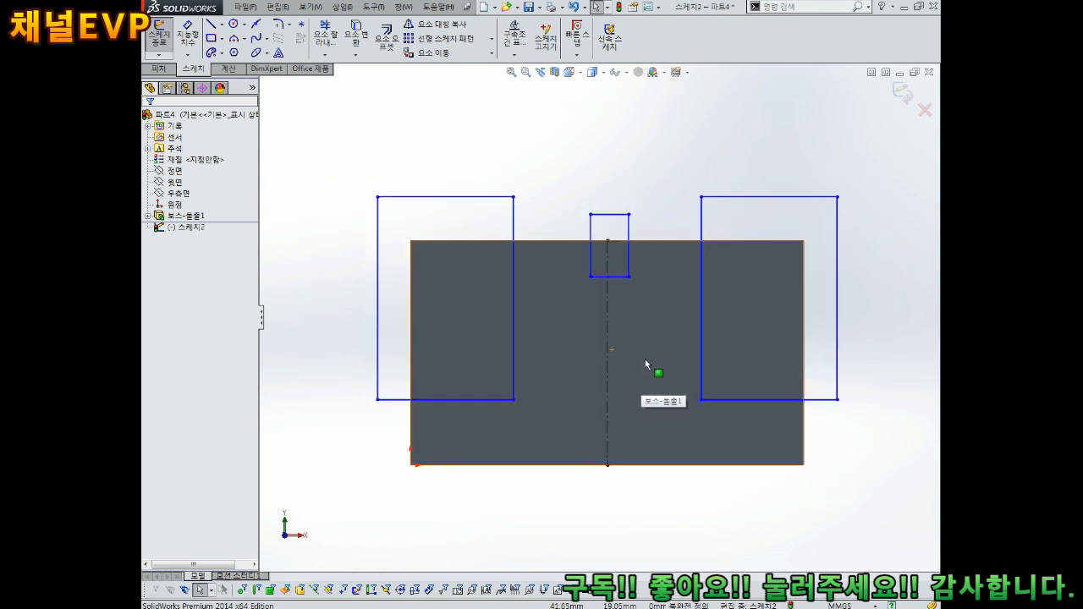
{"action": "right_click_drag", "start_coordinate": [333, 449], "coordinate": [343, 417]}
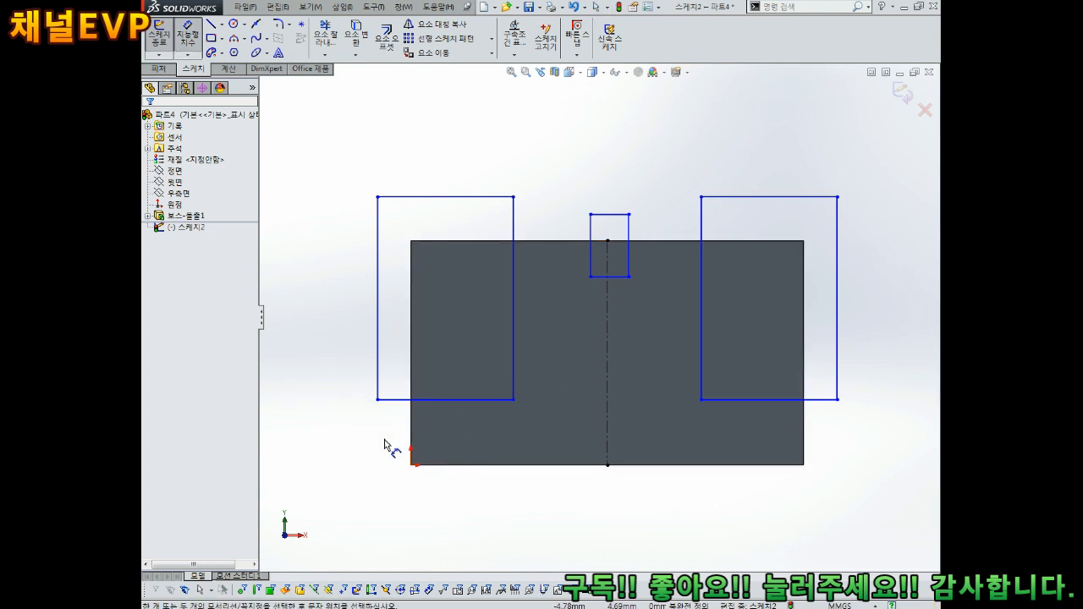
{"action": "left_click", "coordinate": [443, 400]}
{"action": "left_click", "coordinate": [458, 464]}
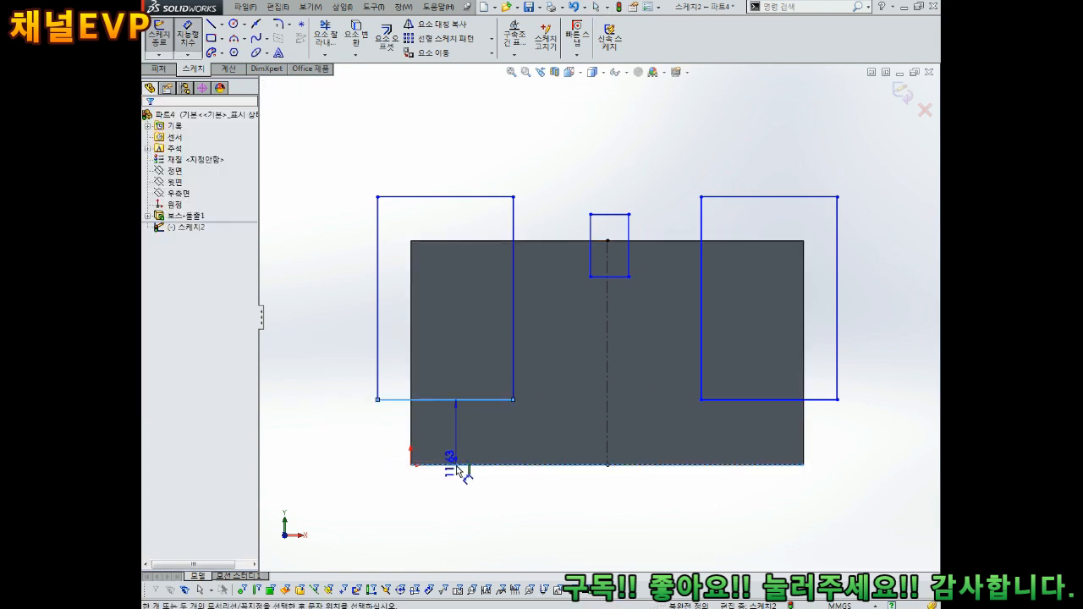
{"action": "left_click", "coordinate": [457, 436]}
{"action": "type", "text": "10"}
{"action": "key", "text": "Return"}
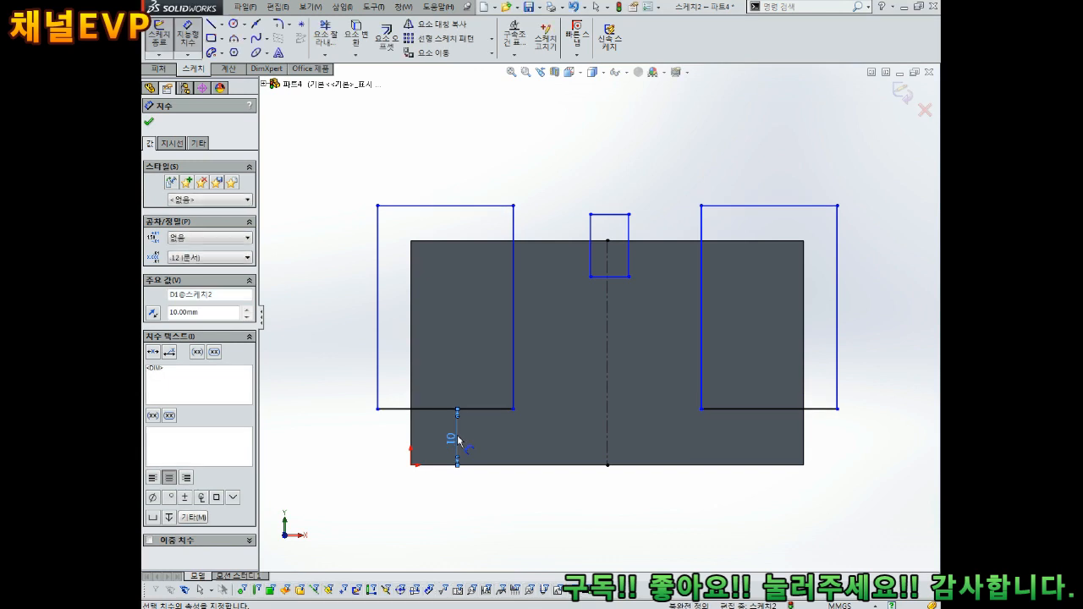
Dimension the gap between the inner edges of the two large rectangles as 30 mm.
{"action": "left_click", "coordinate": [517, 217]}
{"action": "left_click", "coordinate": [701, 225]}
{"action": "left_click", "coordinate": [629, 165]}
{"action": "type", "text": "30"}
{"action": "key", "text": "Return"}
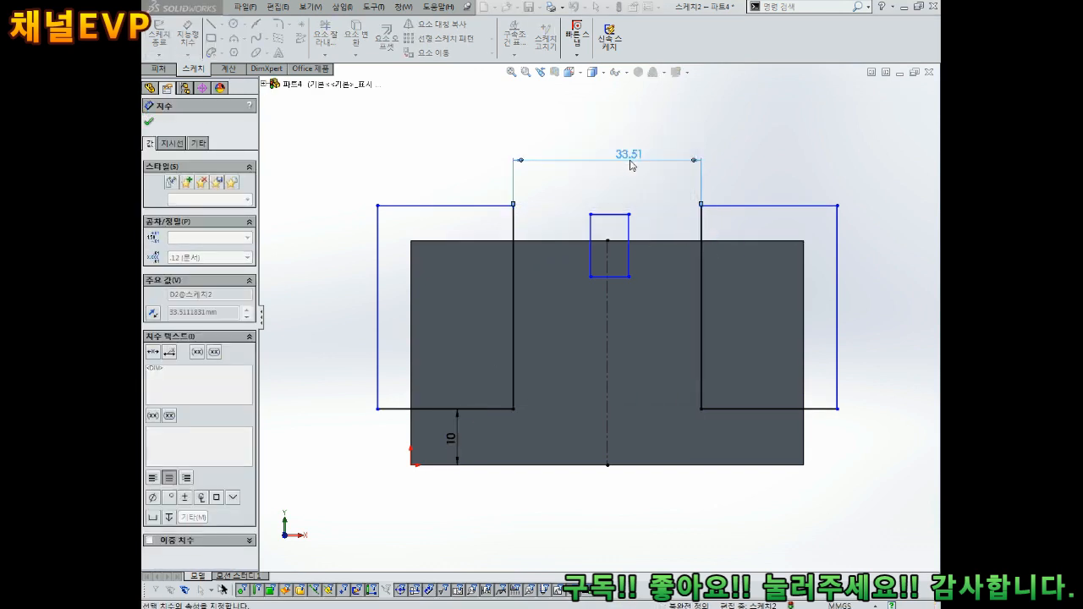
{"action": "key", "text": "Escape"}
{"action": "key", "text": "Escape"}
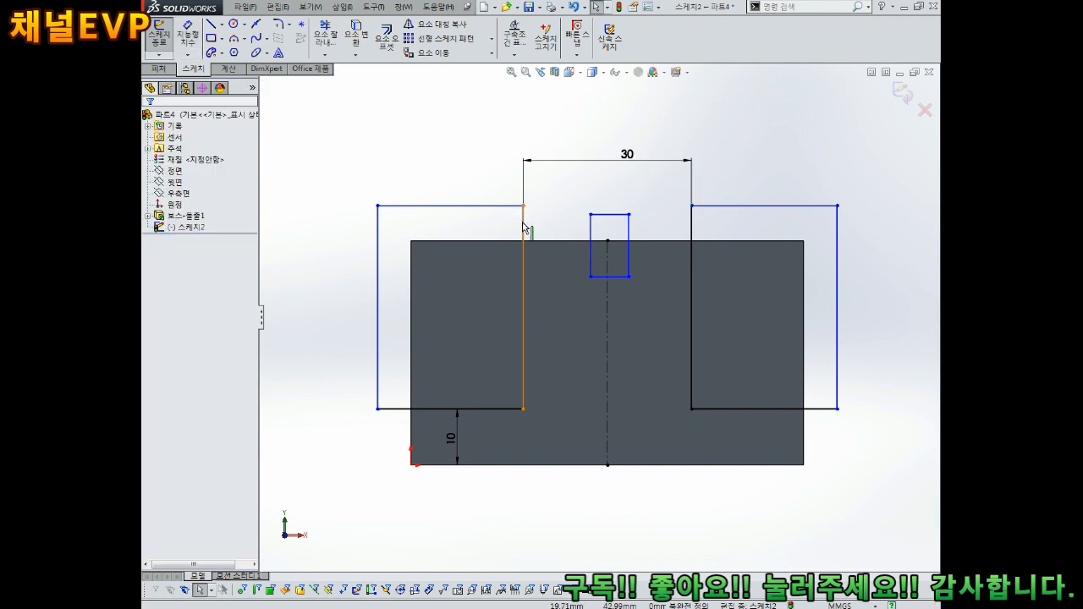
Move the left rectangle's outer upper corner further away from the block and reposition the 30 mm dimension text above the rectangles.
{"action": "left_click_drag", "start_coordinate": [378, 207], "coordinate": [350, 169]}
{"action": "left_click_drag", "start_coordinate": [627, 118], "coordinate": [617, 123]}
{"action": "key", "text": "Escape"}
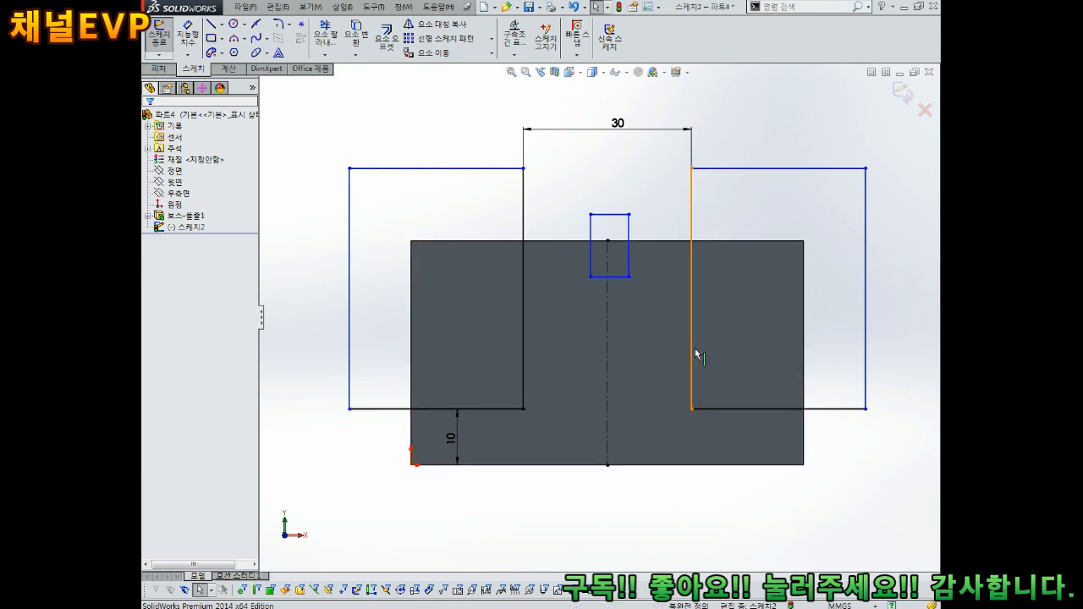
Dimension the small middle rectangle 10 mm wide.
{"action": "right_click_drag", "start_coordinate": [645, 341], "coordinate": [643, 286]}
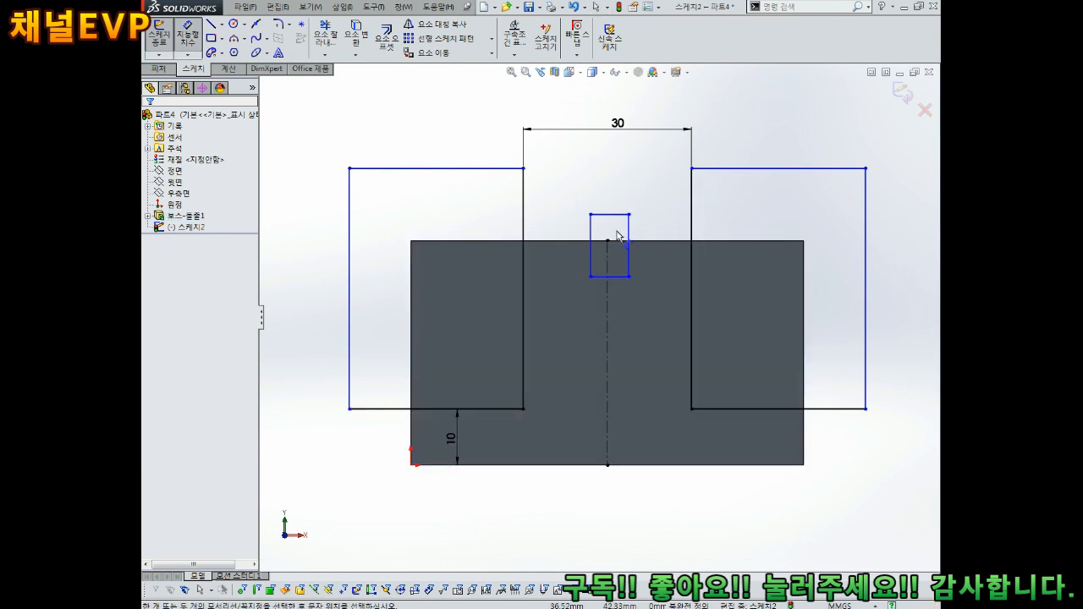
{"action": "left_click", "coordinate": [612, 217]}
{"action": "left_click", "coordinate": [606, 179]}
{"action": "type", "text": "10.00mm"}
{"action": "key", "text": "Return"}
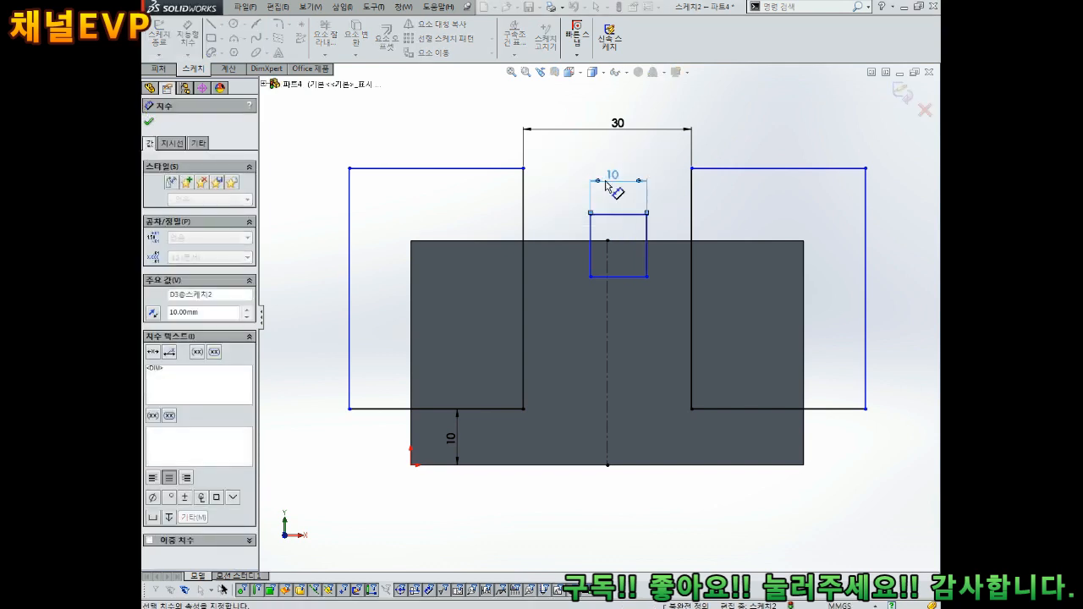
Dimension the small middle rectangle's left edge 5 mm from the vertical centerline.
{"action": "left_click", "coordinate": [608, 265]}
{"action": "left_click", "coordinate": [590, 258]}
{"action": "left_click", "coordinate": [603, 292]}
{"action": "type", "text": "5"}
{"action": "key", "text": "Return"}
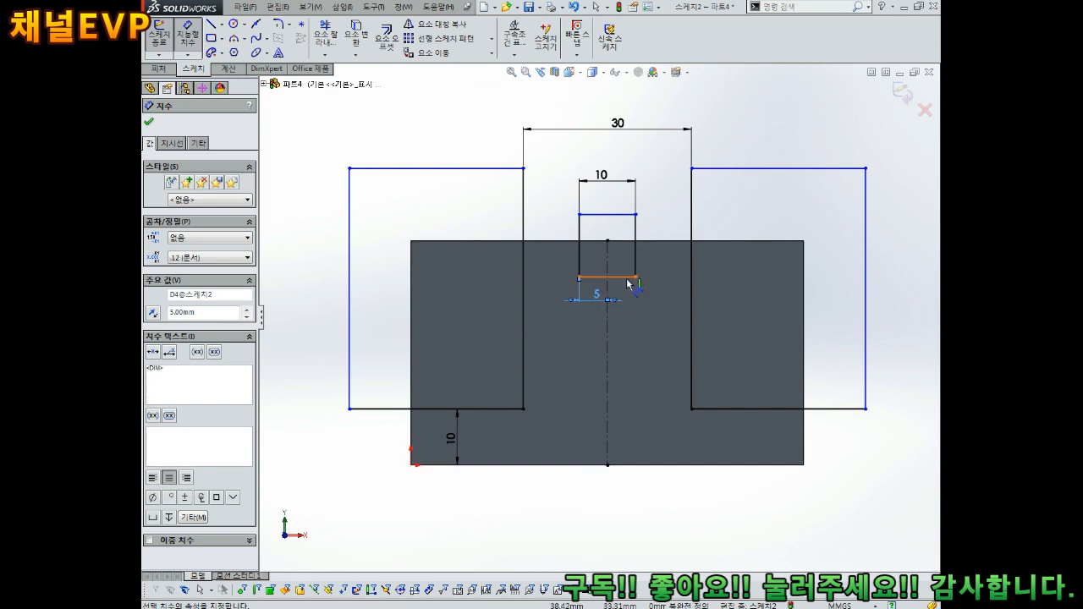
Dimension the small middle rectangle's lower edge 10 mm below the block's top edge.
{"action": "left_click", "coordinate": [629, 279]}
{"action": "left_click", "coordinate": [653, 242]}
{"action": "left_click", "coordinate": [651, 256]}
{"action": "type", "text": "10"}
{"action": "key", "text": "Return"}
{"action": "key", "text": "Escape"}
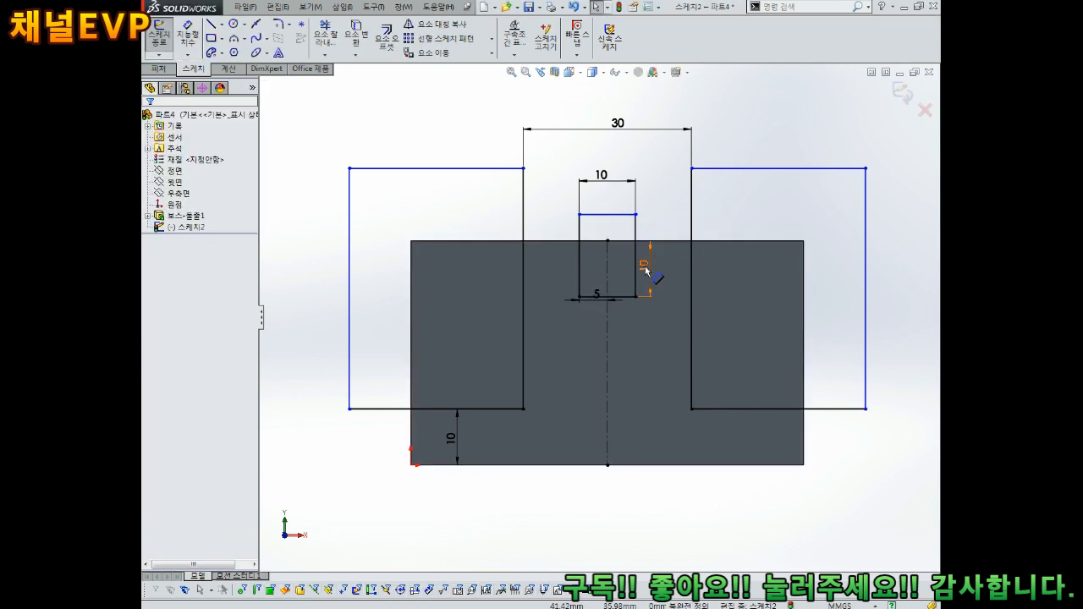
Reposition the 5 mm dimension text clear below the small middle rectangle's lower edge.
{"action": "scroll", "coordinate": [695, 280], "scroll_direction": "up", "scroll_amount": 1}
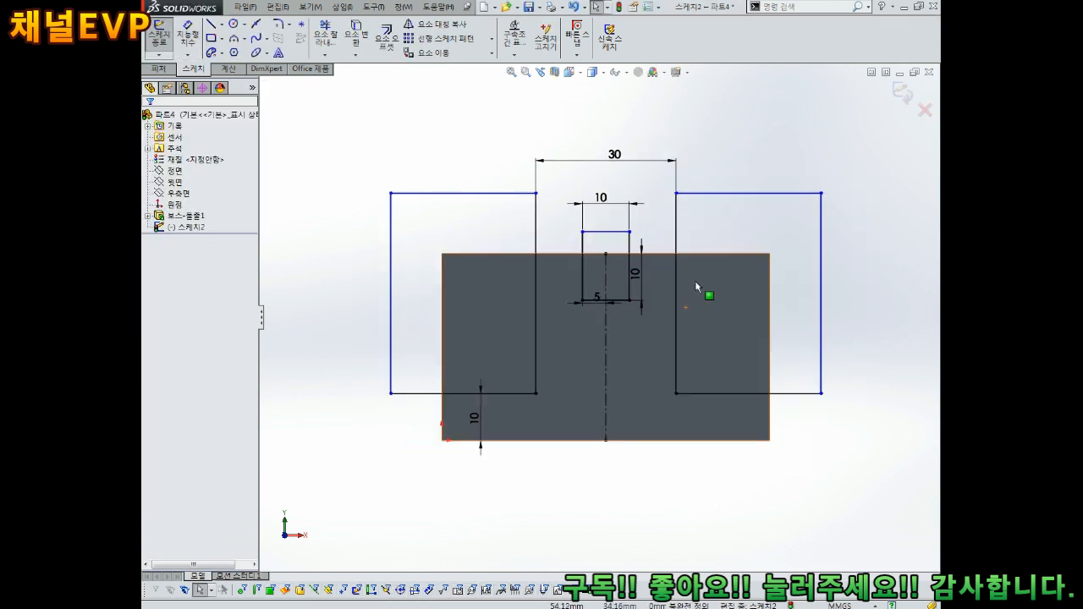
{"action": "scroll", "coordinate": [698, 280], "scroll_direction": "down", "scroll_amount": 1}
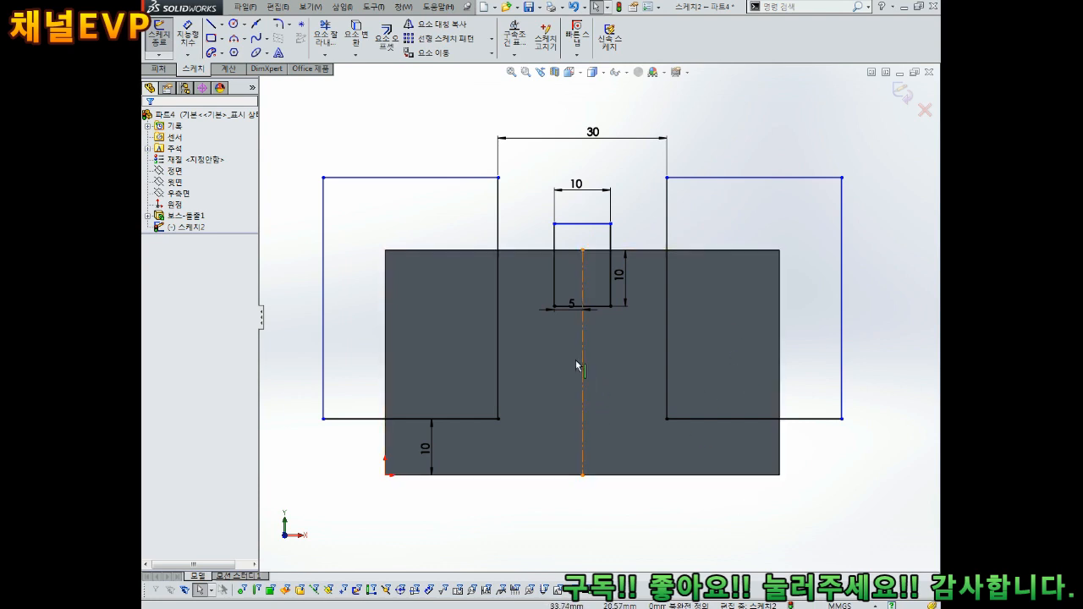
{"action": "left_click", "coordinate": [576, 330]}
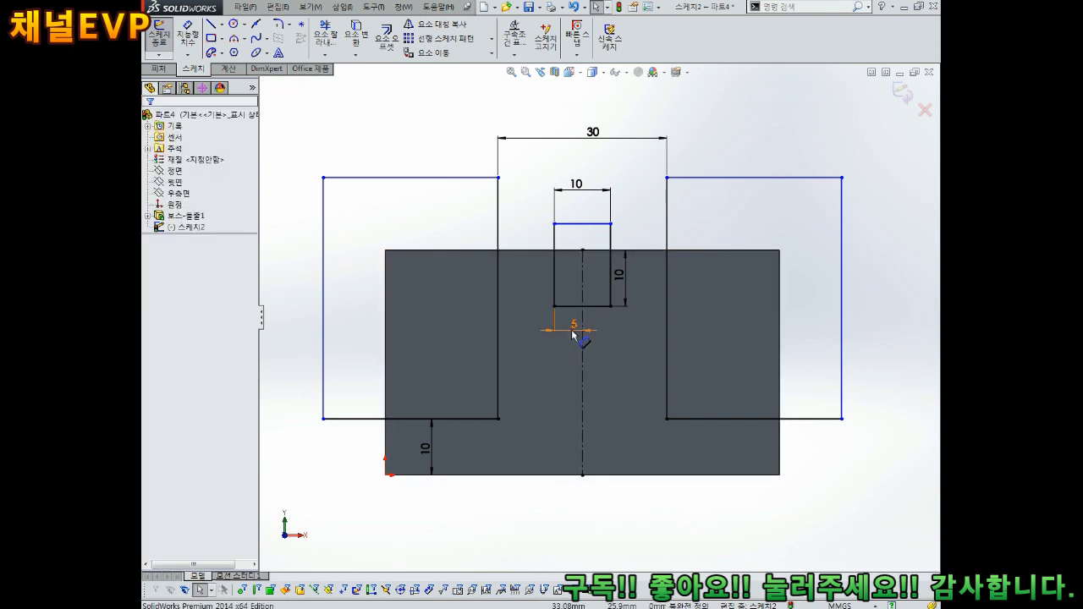
{"action": "left_click", "coordinate": [604, 554]}
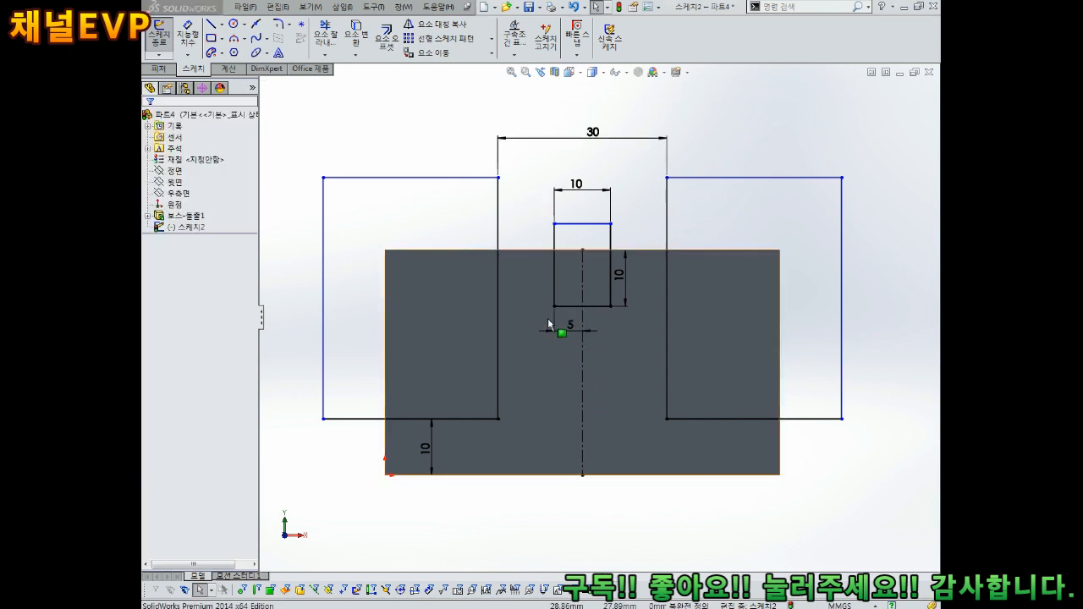